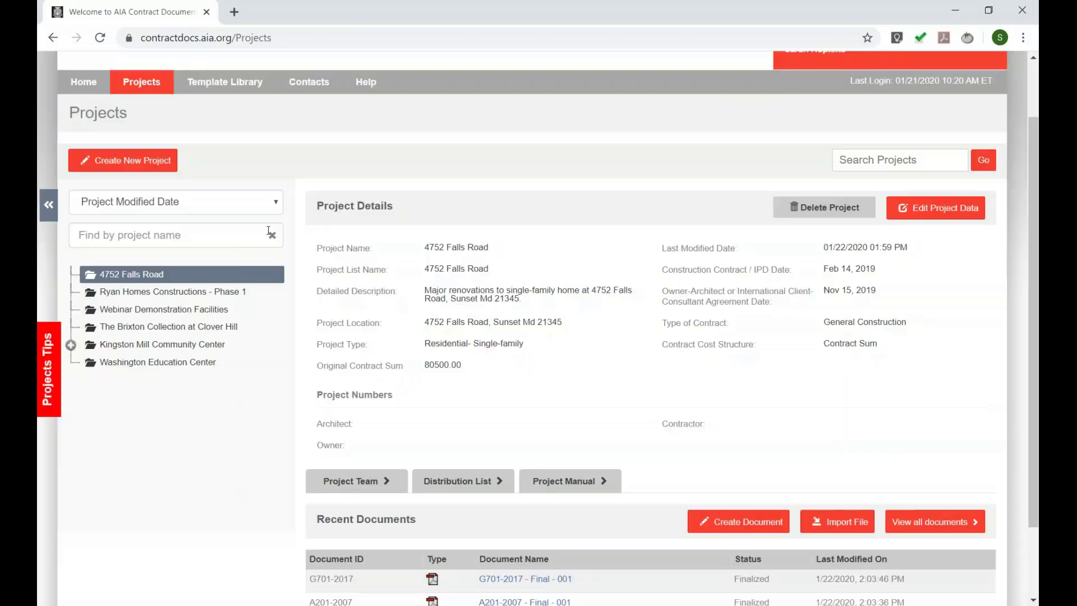
right_click(125, 278)
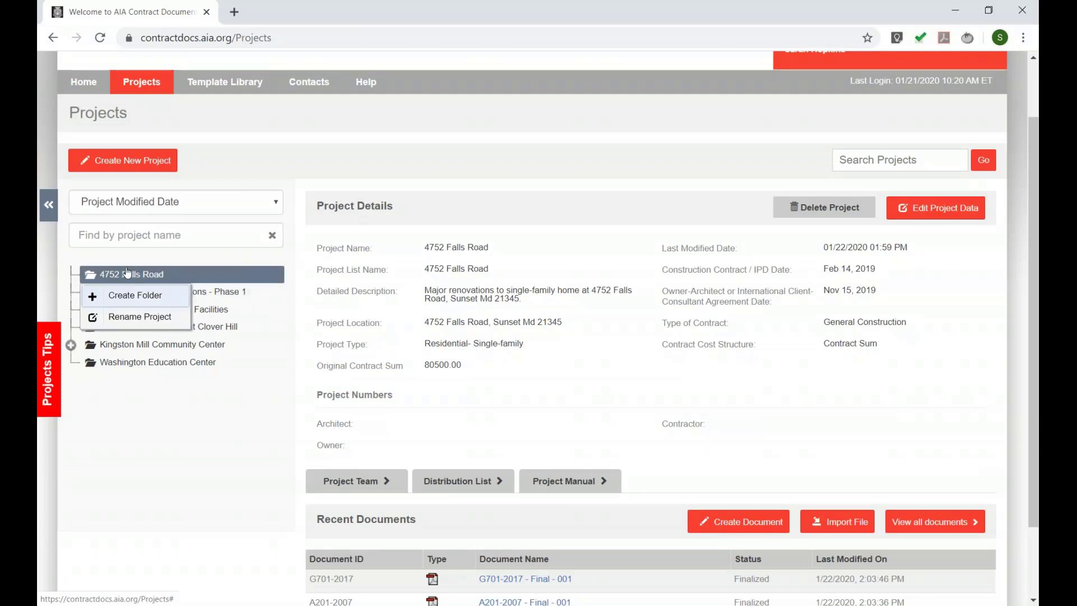
left_click(135, 303)
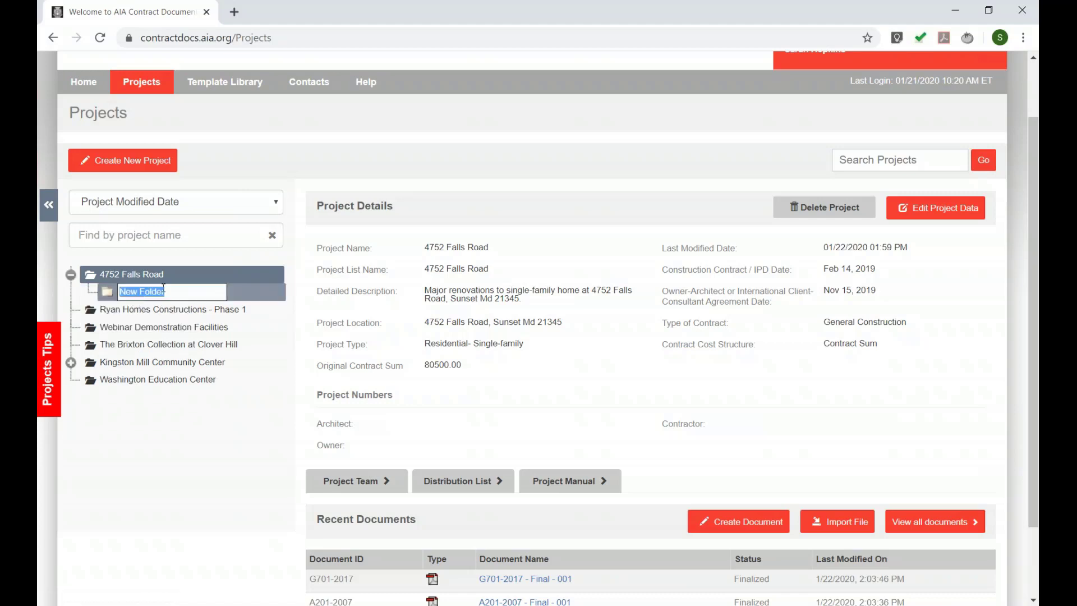
type("Phase 1")
key("Return")
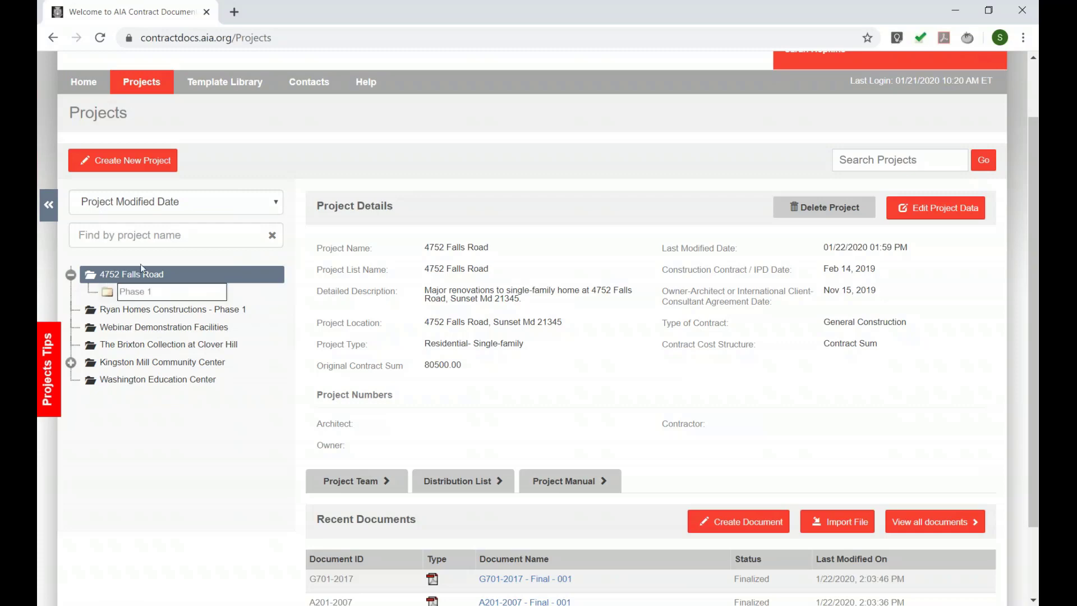
scroll(505, 437, "down", 3)
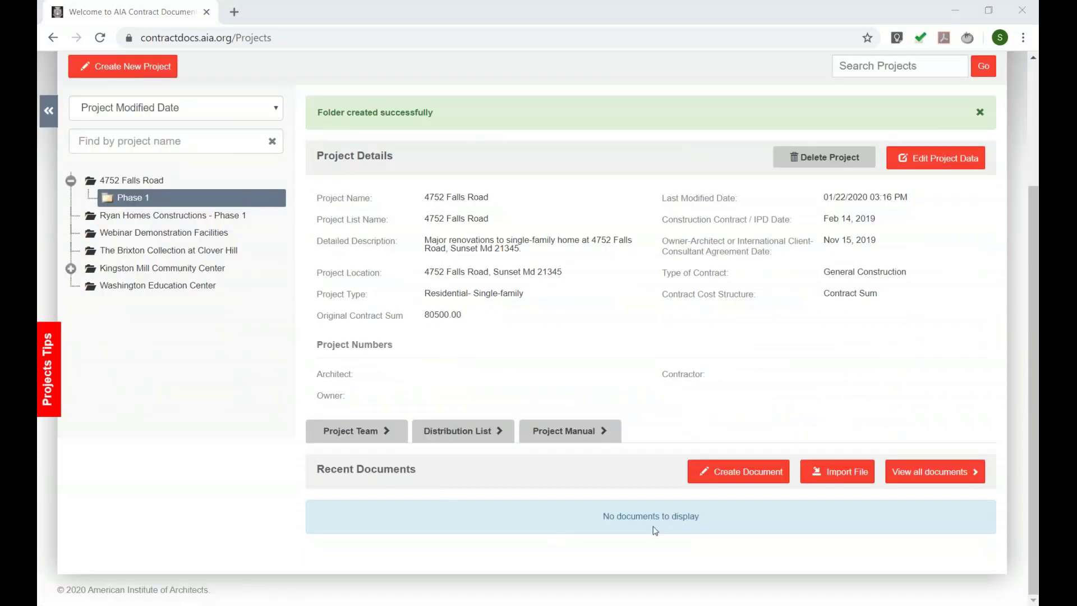
left_click(935, 471)
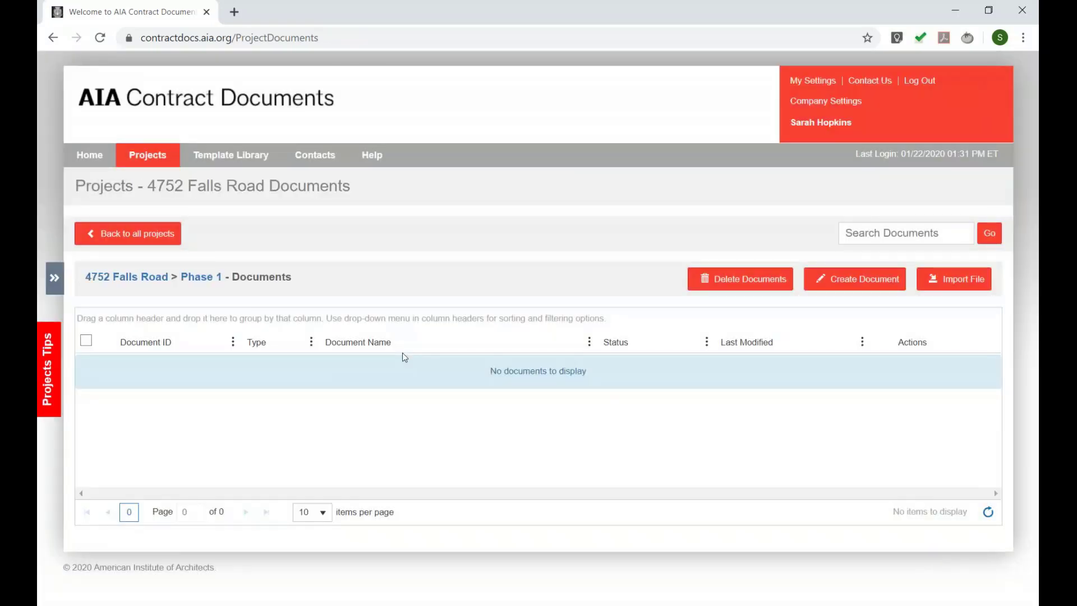
left_click(129, 236)
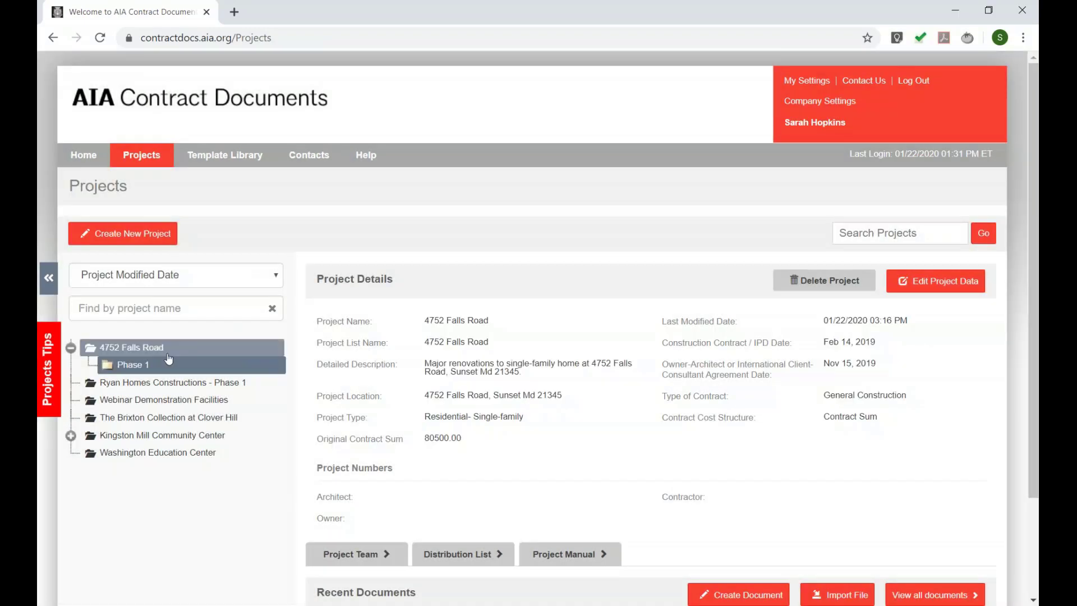
scroll(464, 463, "down", 2)
left_click(121, 224)
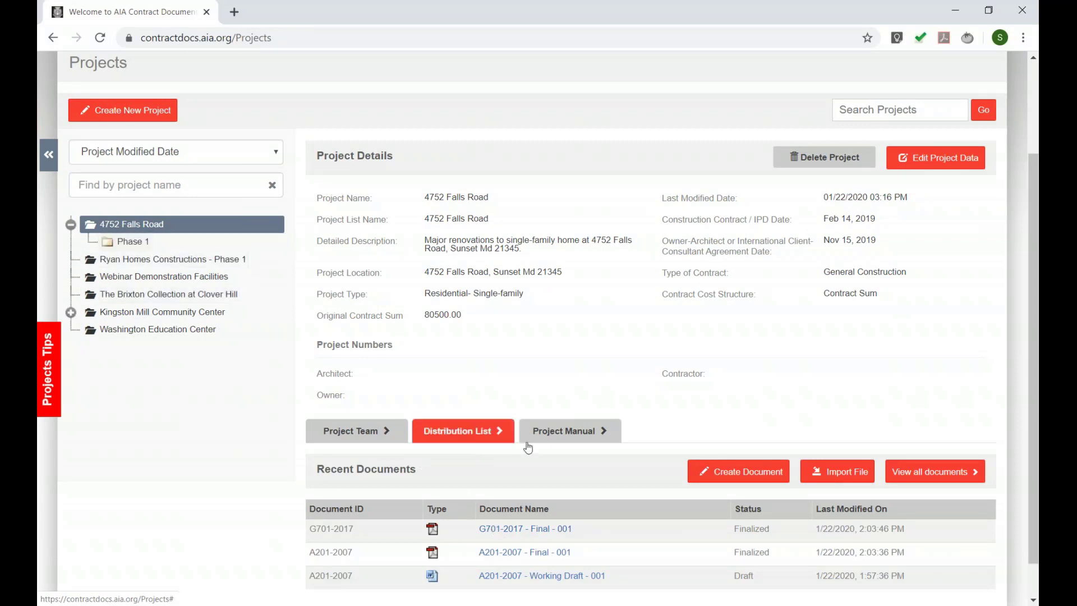
left_click(917, 474)
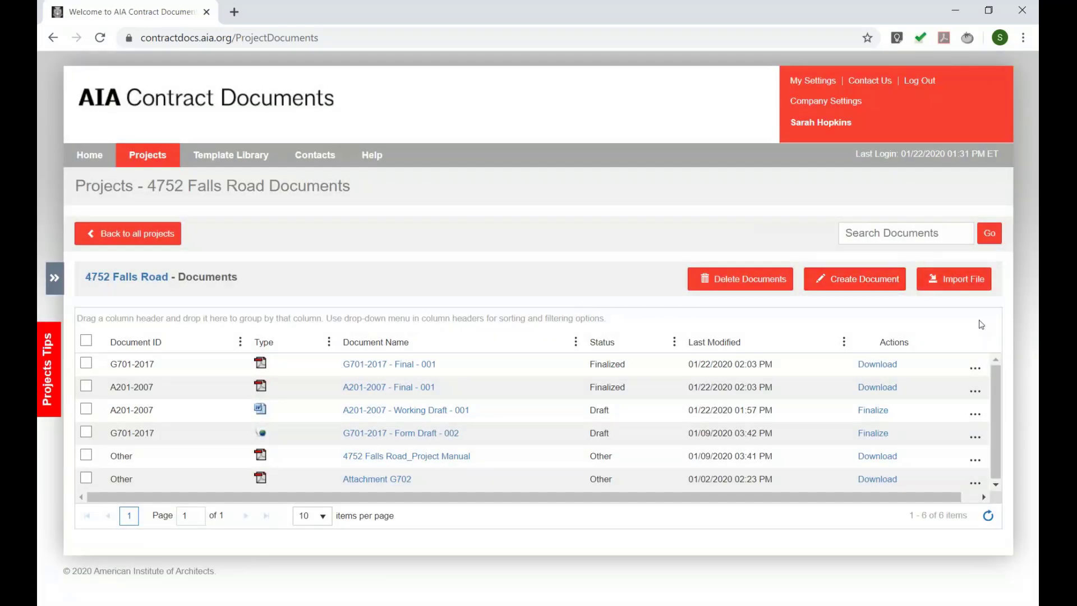
left_click(974, 393)
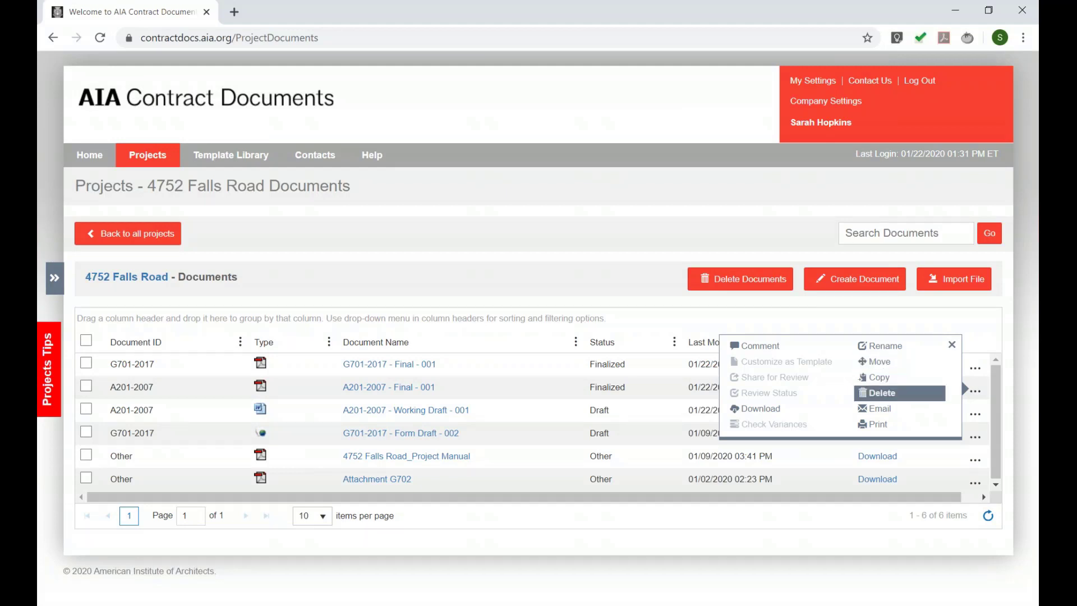
left_click(467, 393)
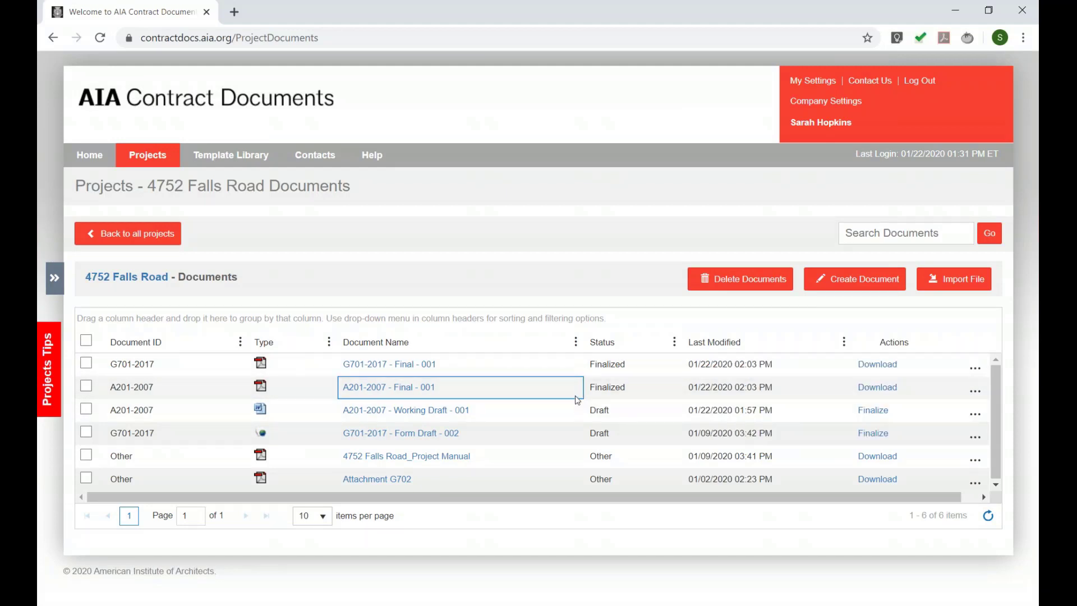
left_click(976, 394)
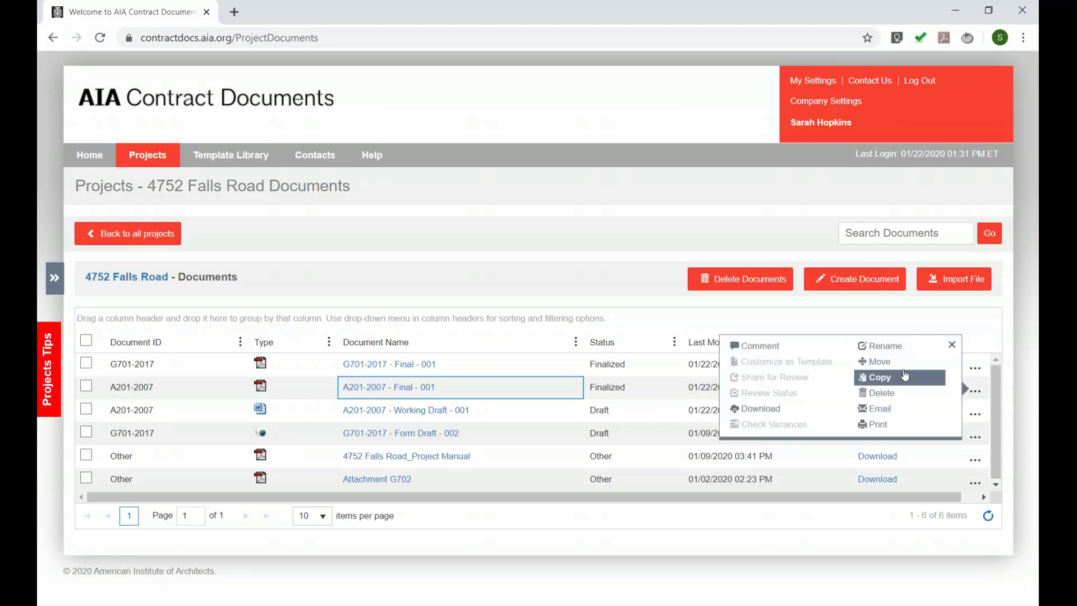
left_click(876, 359)
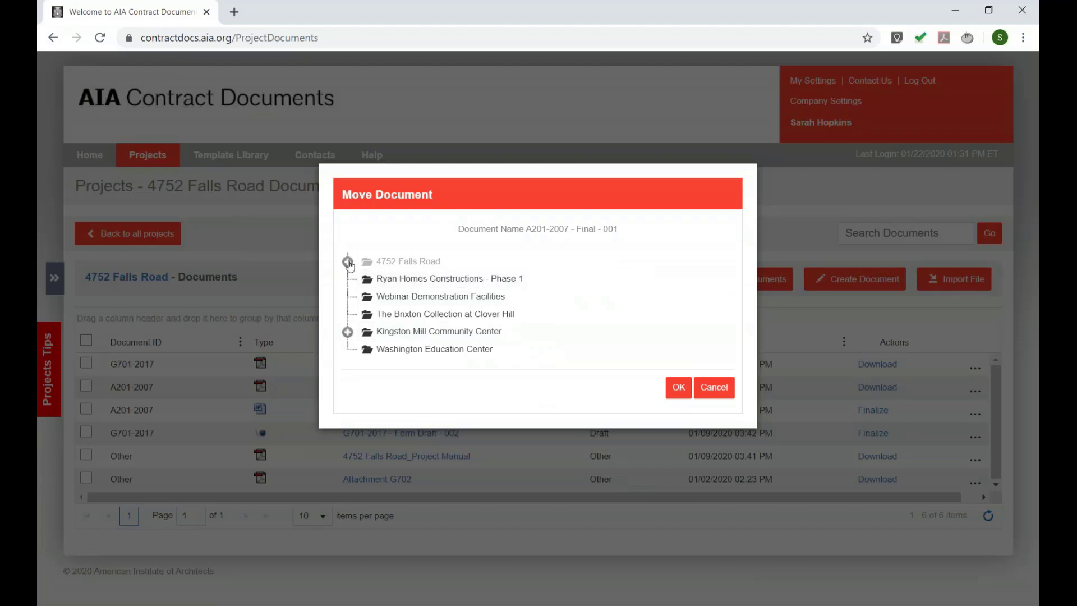
left_click(348, 262)
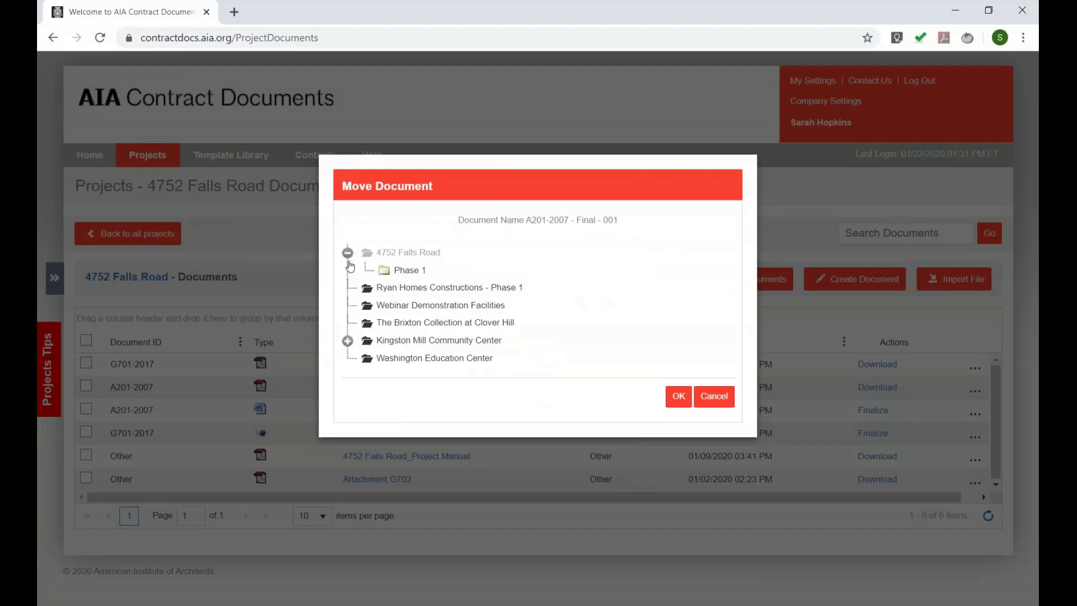
left_click(393, 270)
left_click(679, 396)
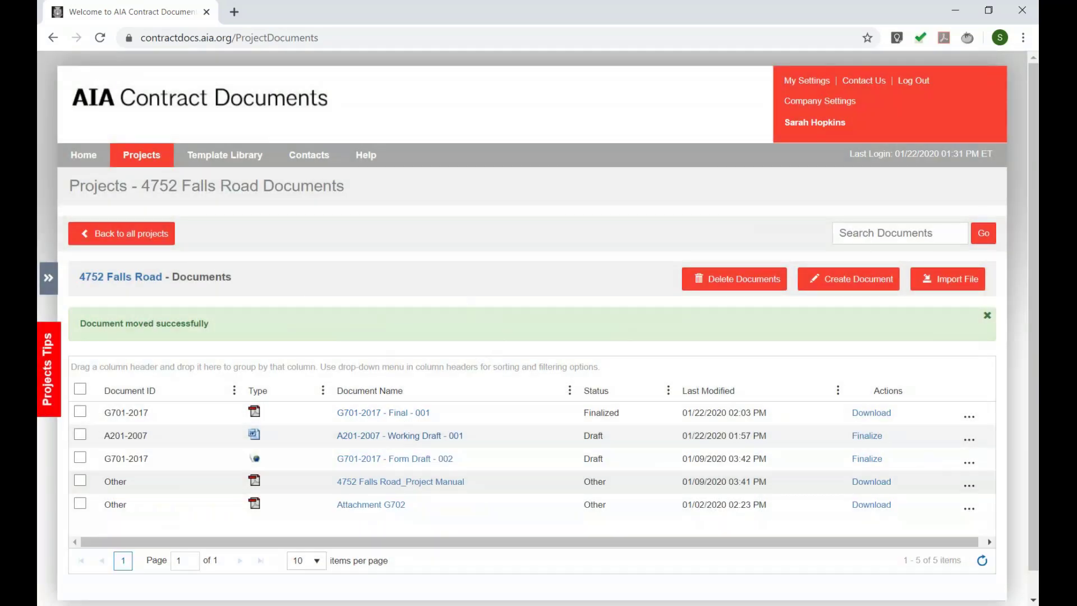
- Open Phase 1's document list to confirm A201-2007 - Final - 001 is there, then return to projects
left_click(146, 234)
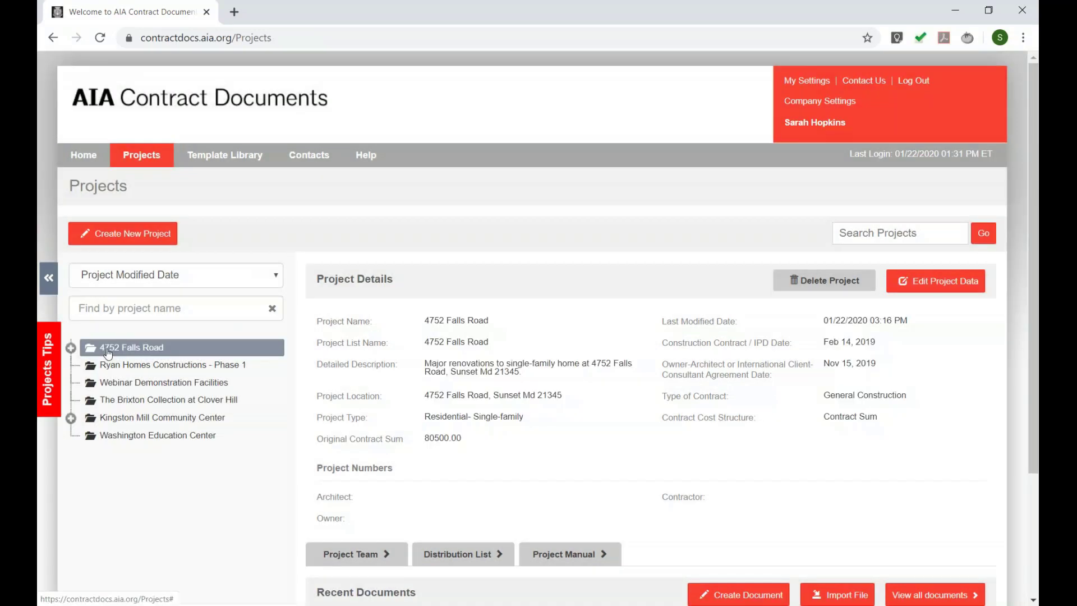
left_click(71, 348)
left_click(131, 365)
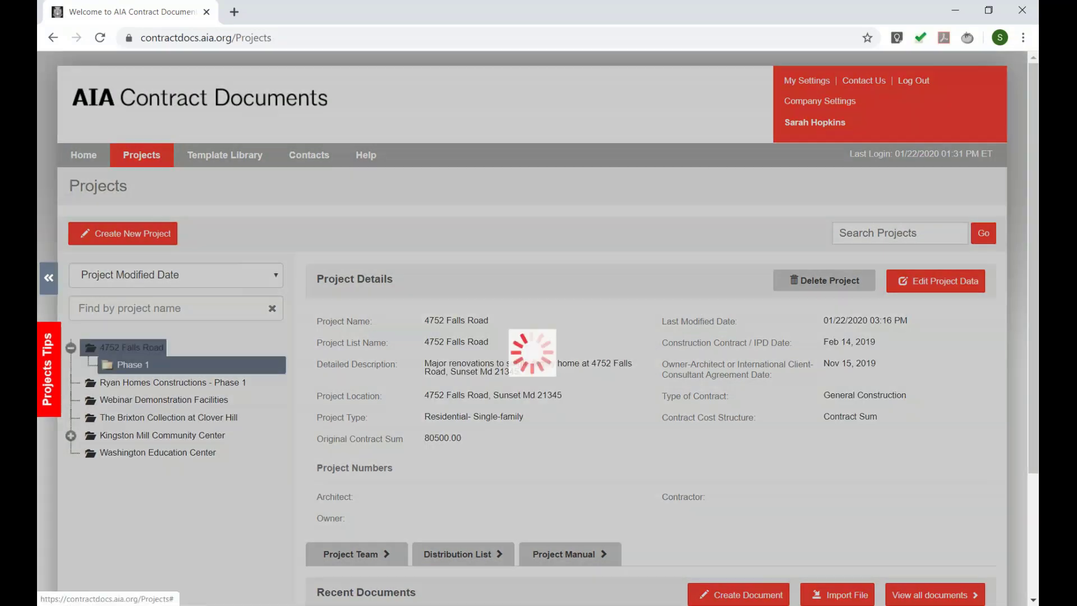
scroll(397, 530, "down", 2)
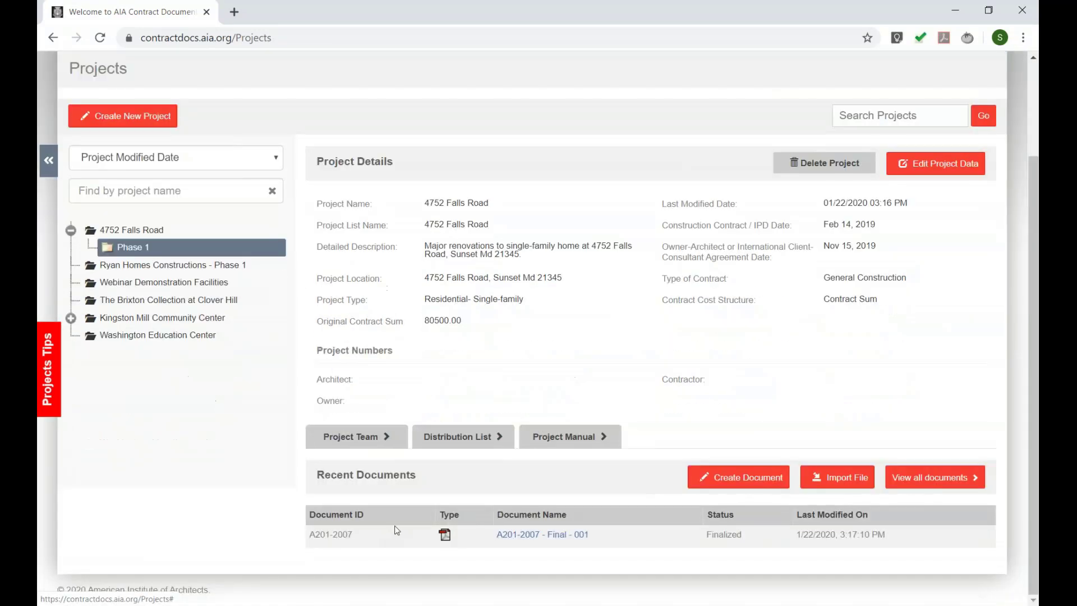
double_click(357, 477)
left_click(575, 488)
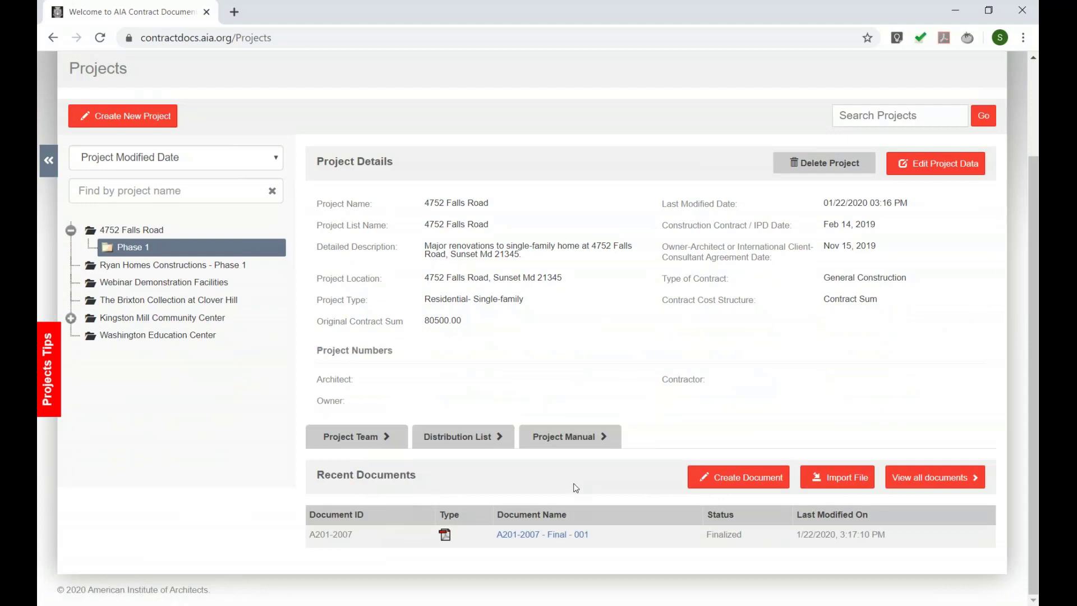
left_click(910, 478)
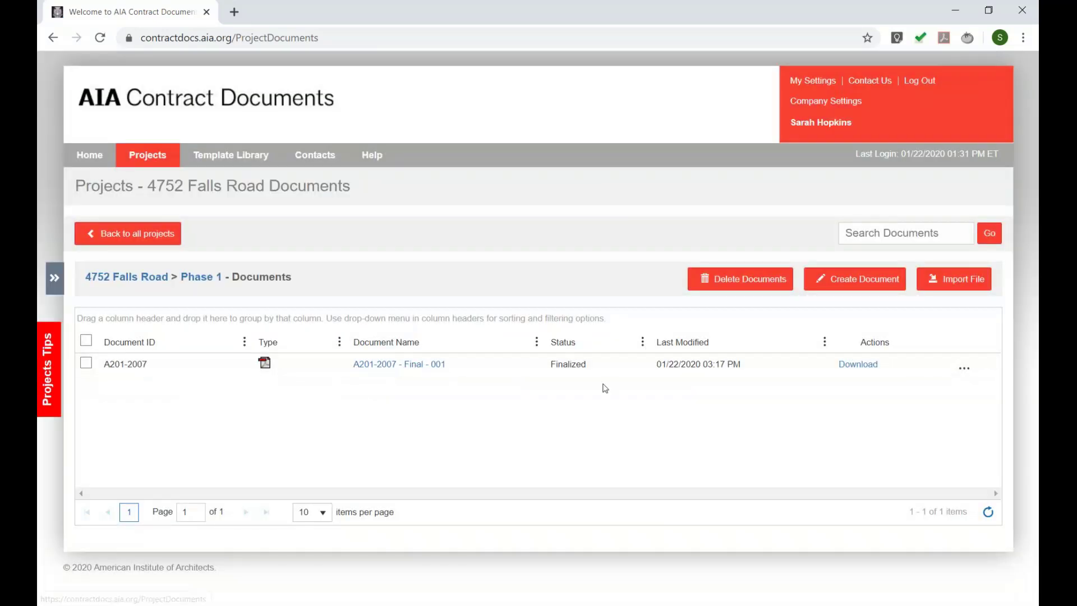
left_click(964, 368)
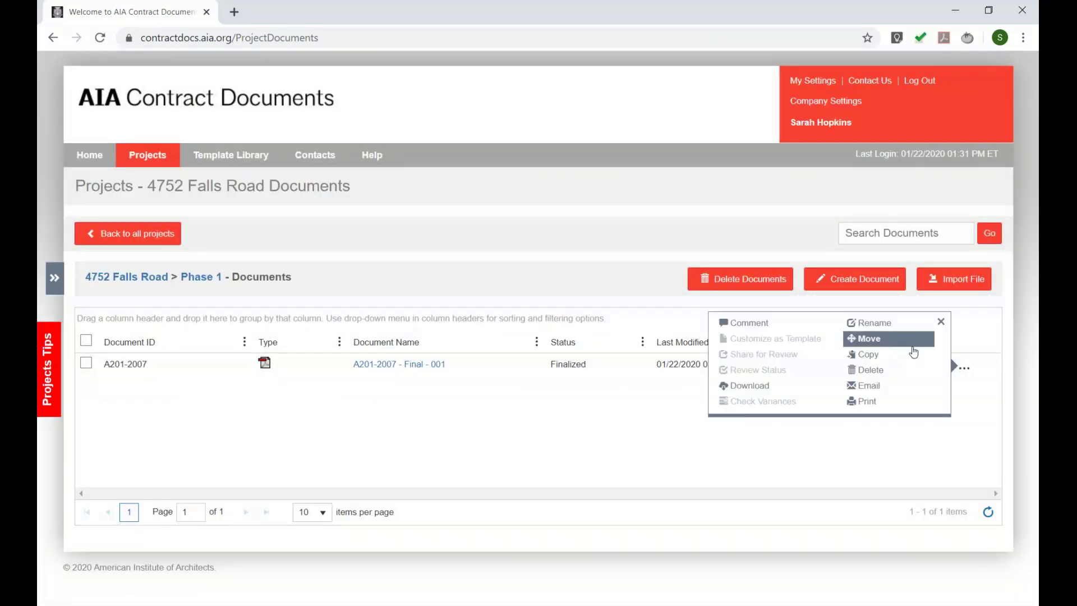
left_click(113, 233)
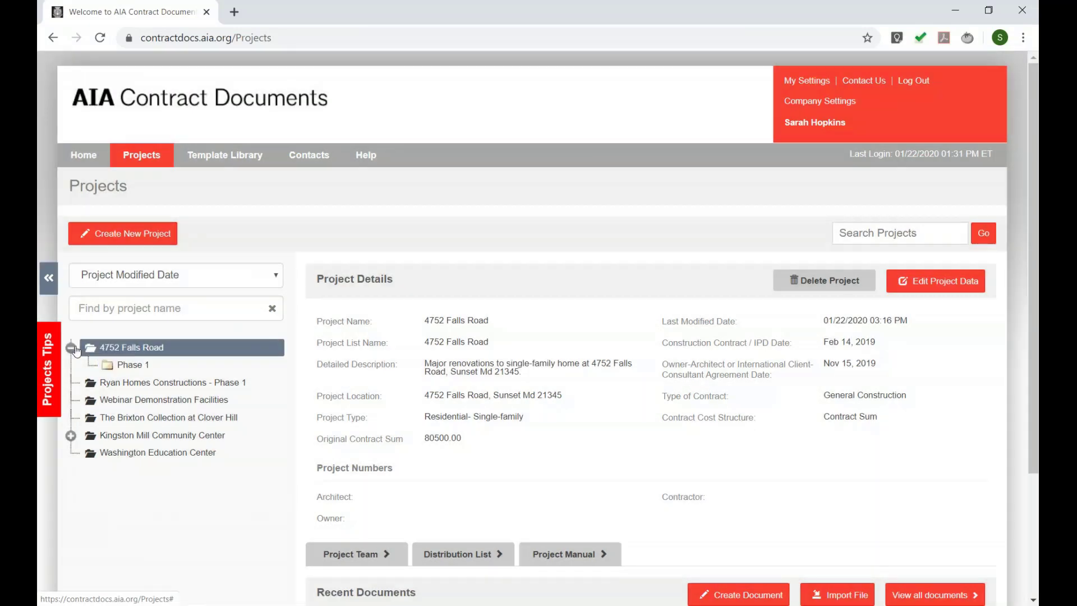
right_click(93, 351)
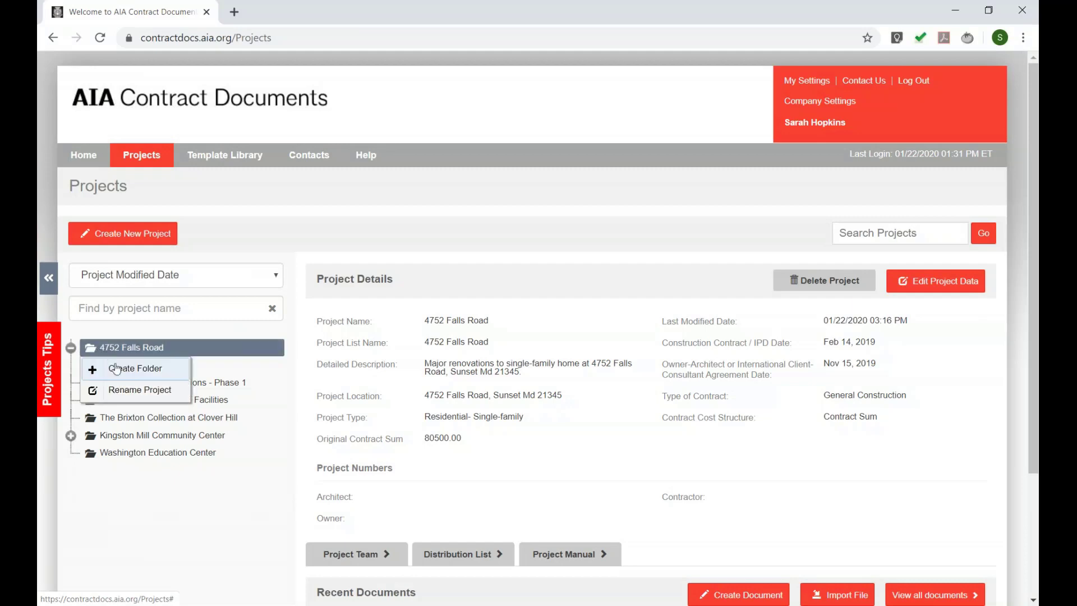
left_click(112, 368)
type("Phase")
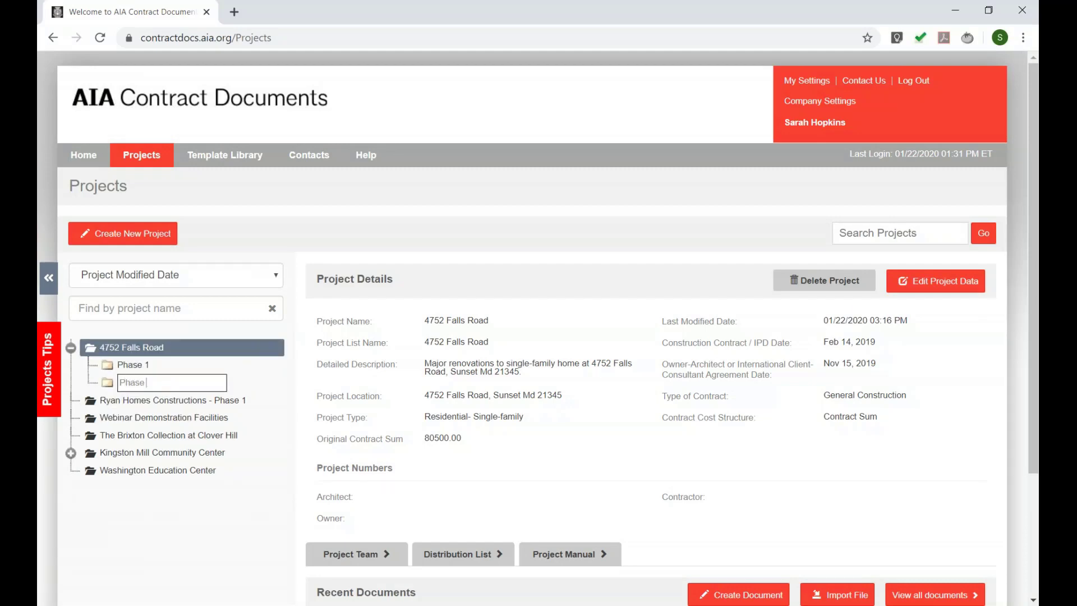
type(" 2")
key("Return")
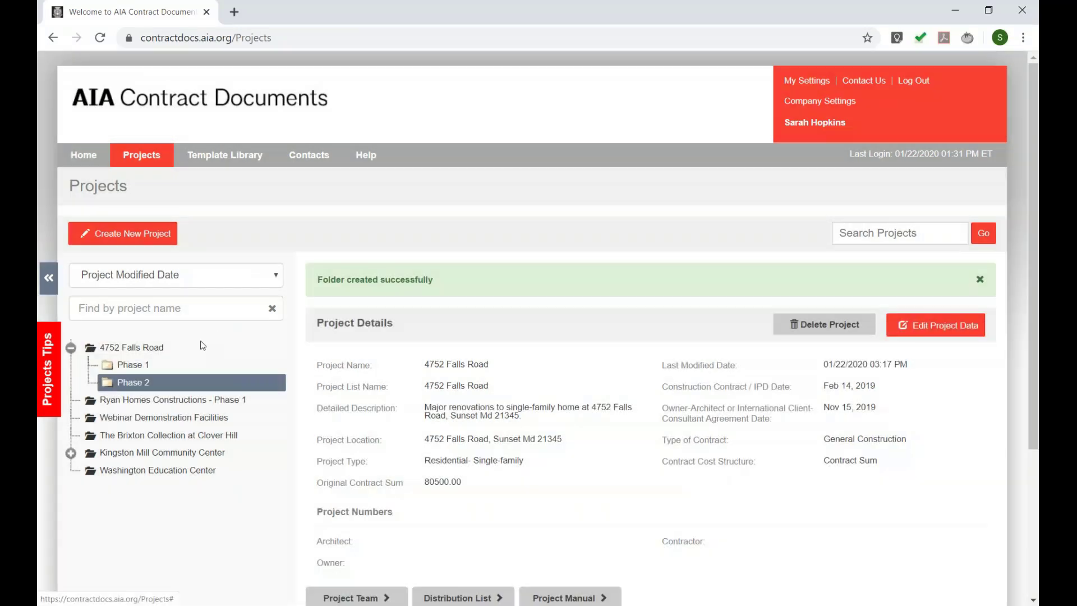
left_click(125, 350)
scroll(575, 446, "down", 4)
left_click(934, 429)
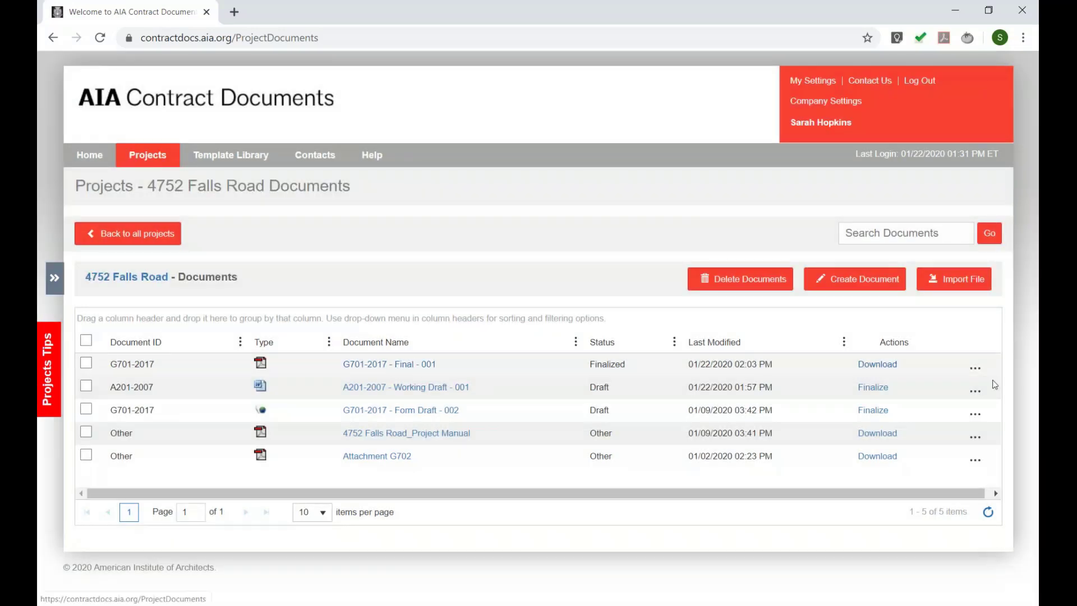
- Copy the G701-2017 - Final - 001 document into the Phase 2 folder
left_click(976, 368)
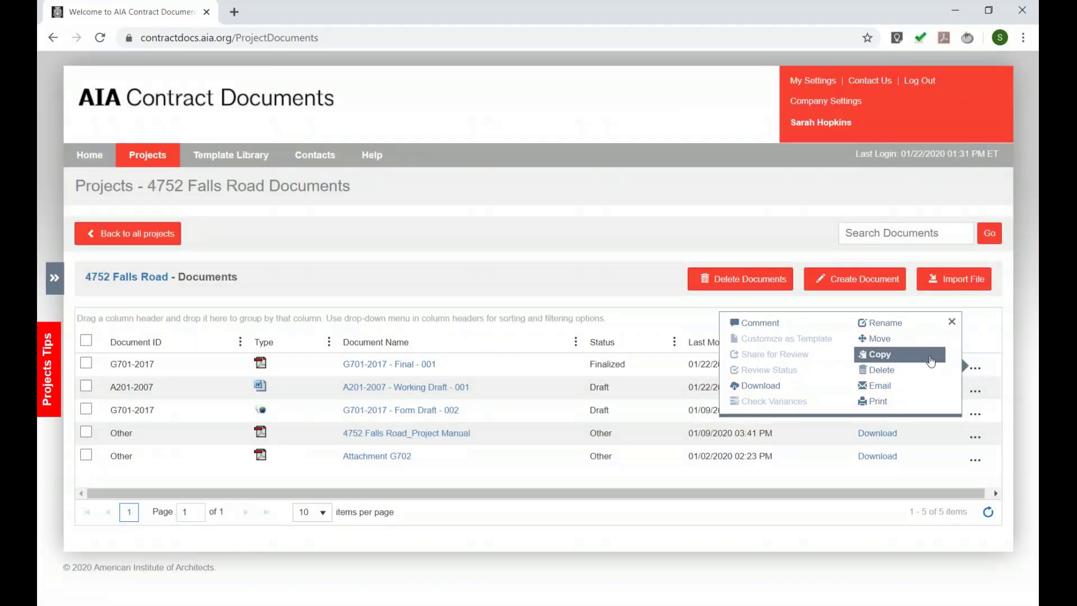
left_click(932, 362)
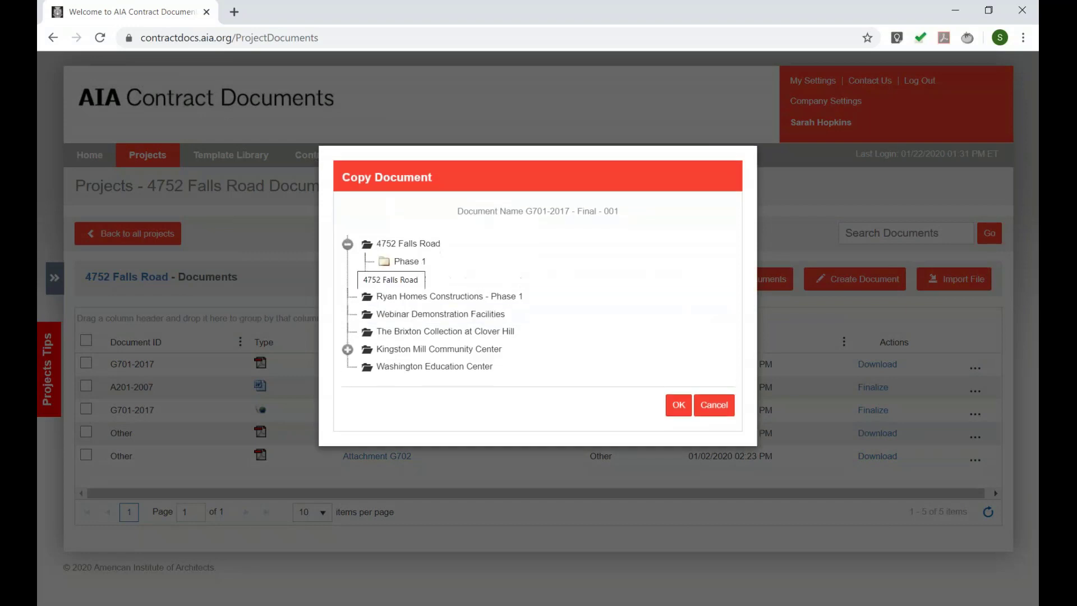
left_click(396, 279)
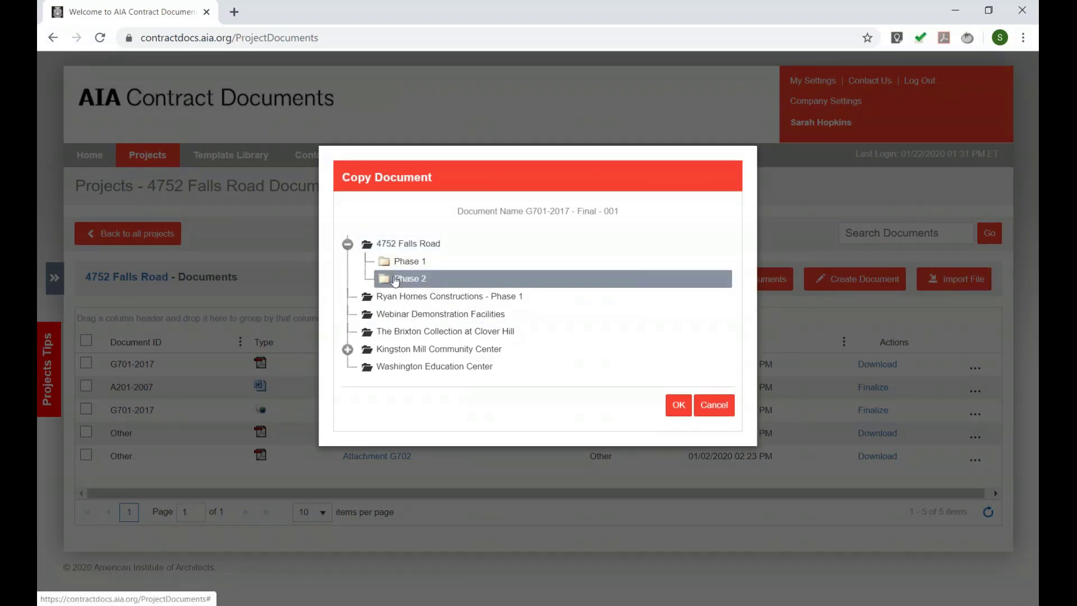
left_click(679, 405)
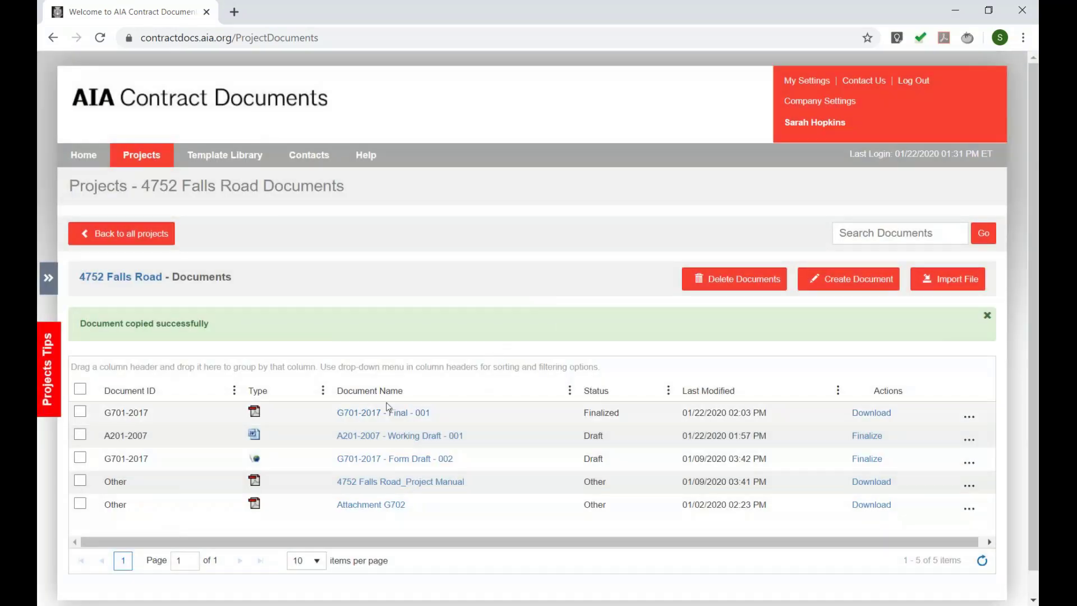
- Open the Phase 2 folder's documents to check the copied G701-2017 document
left_click(147, 233)
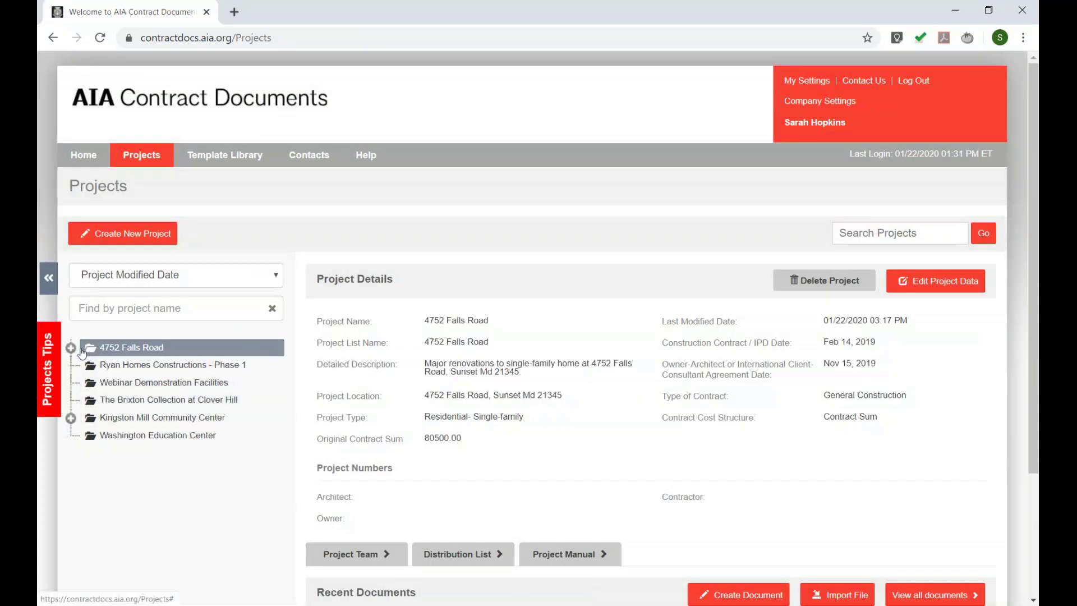
left_click(72, 348)
left_click(133, 382)
scroll(511, 395, "down", 2)
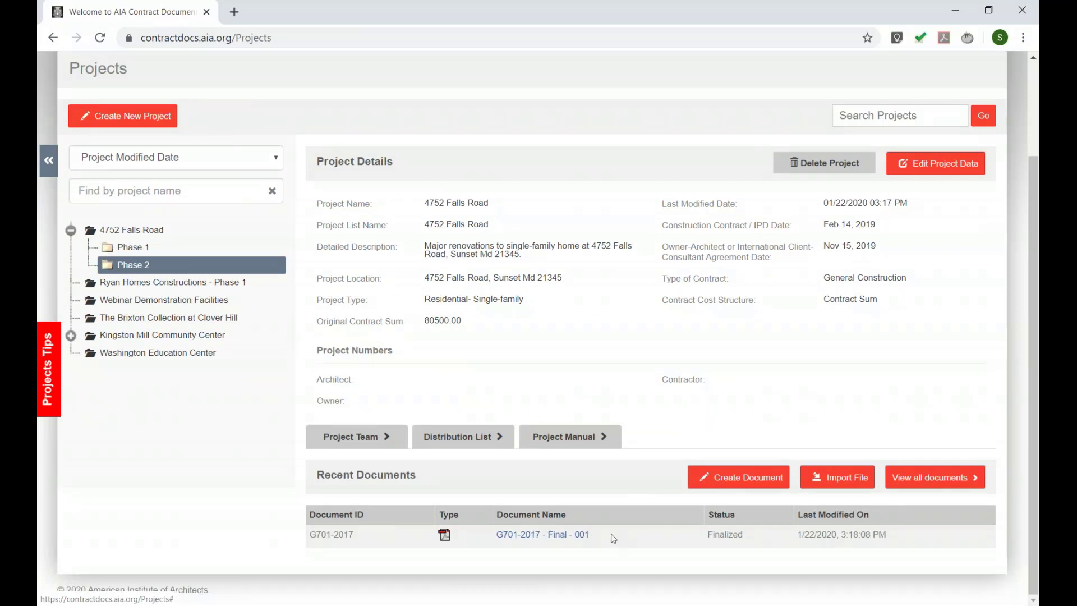
left_click_drag(619, 538, 505, 539)
left_click(485, 498)
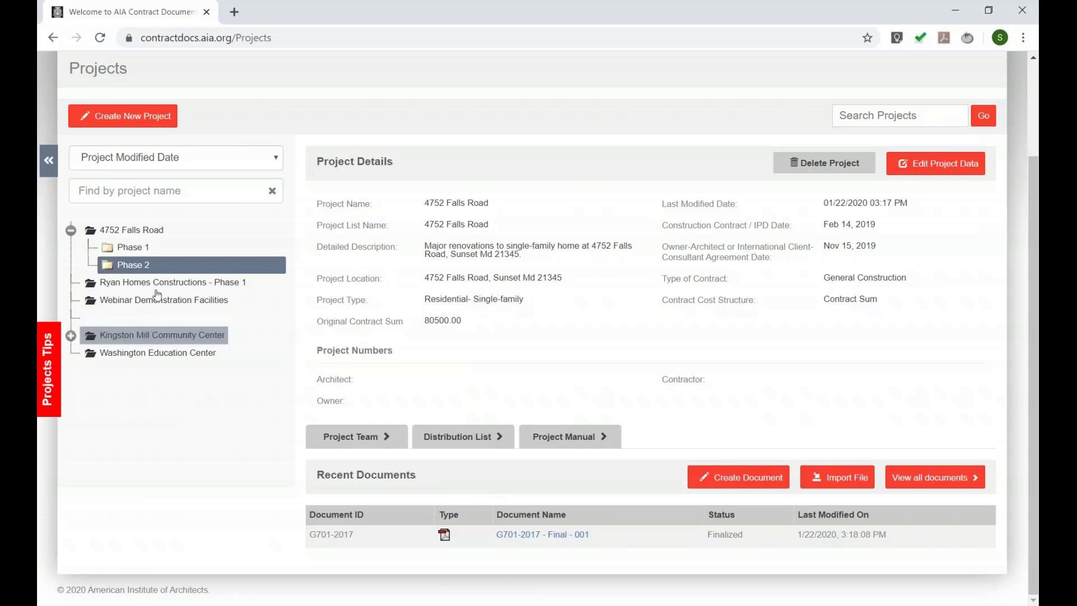
left_click(141, 231)
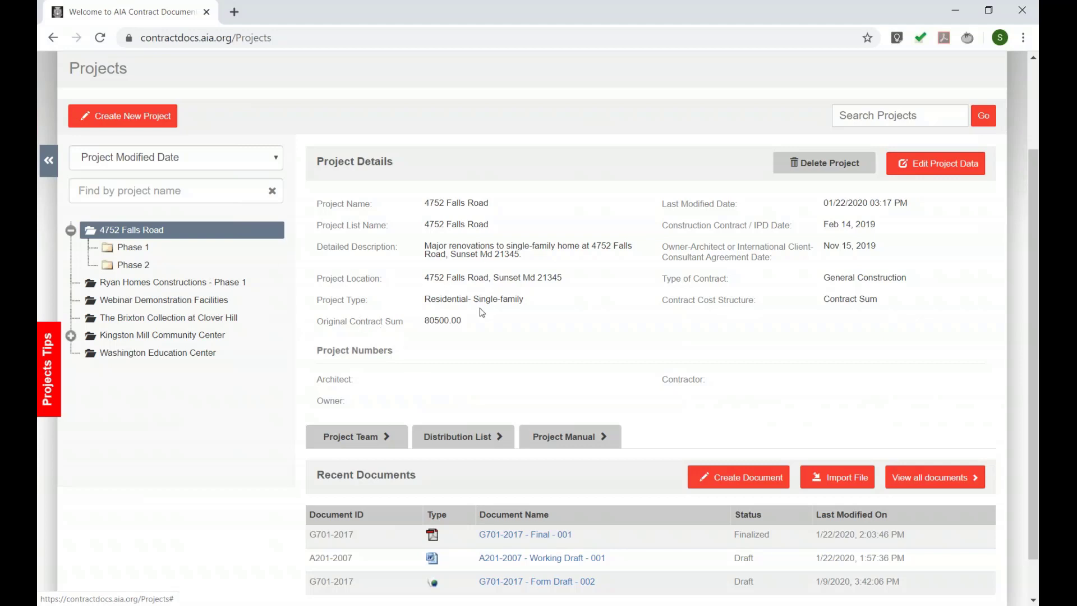
scroll(435, 306, "up", 2)
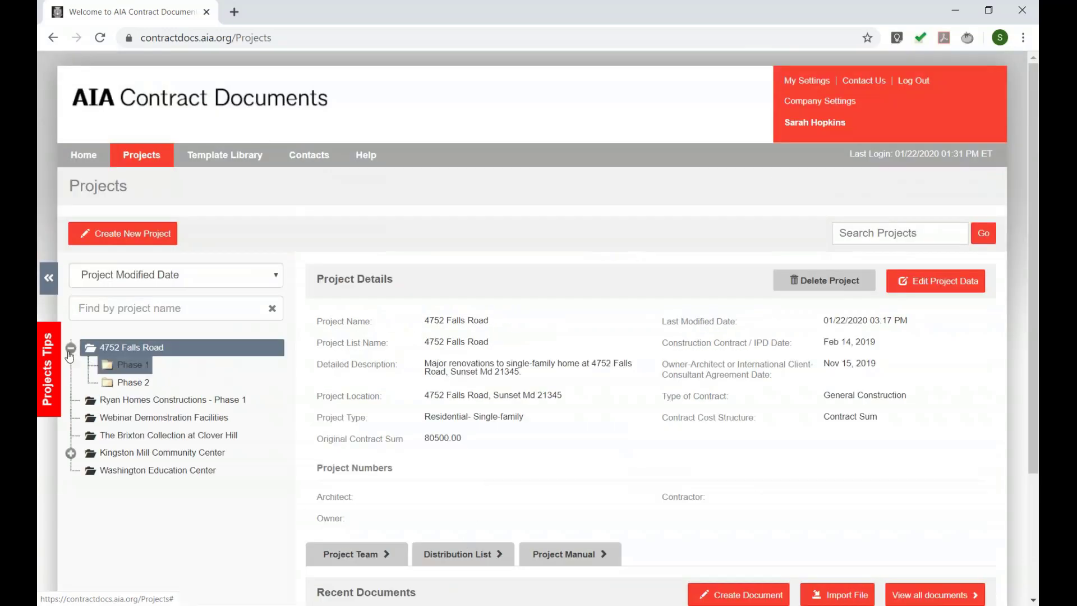
left_click(162, 348)
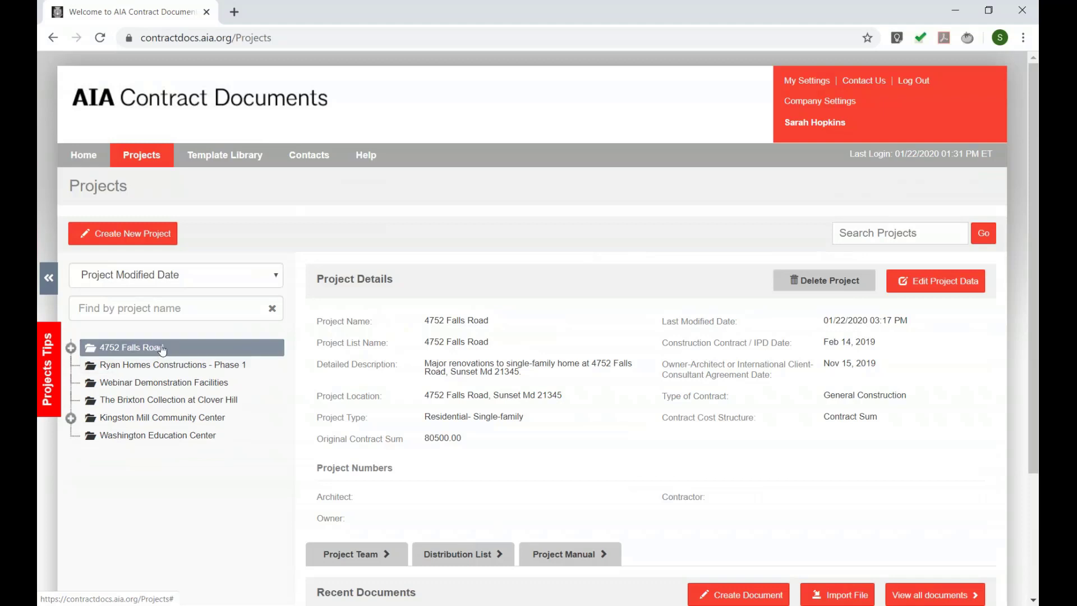
left_click(463, 563)
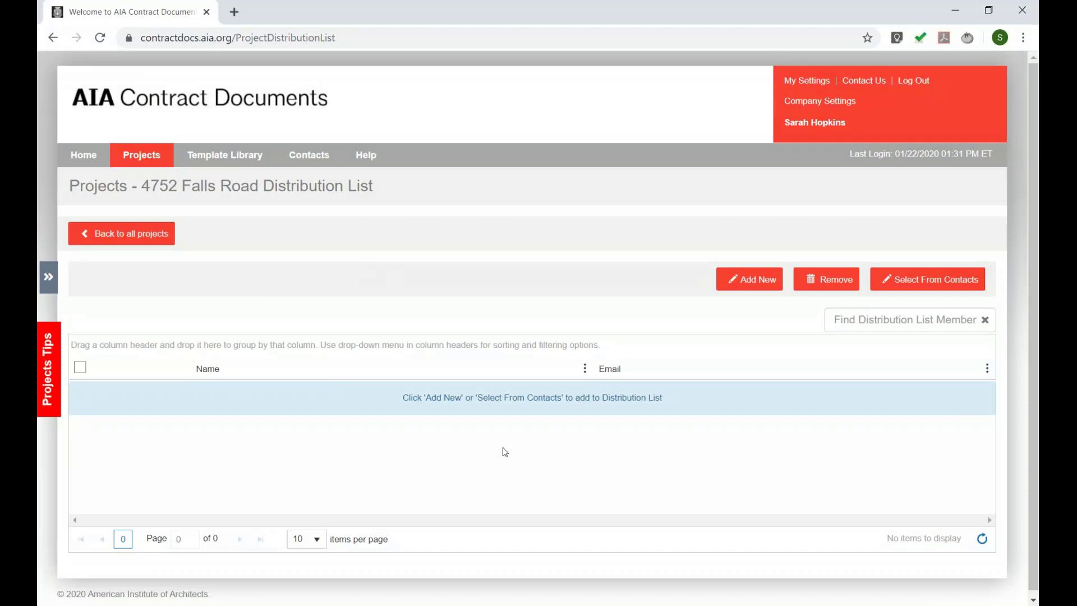
left_click(923, 281)
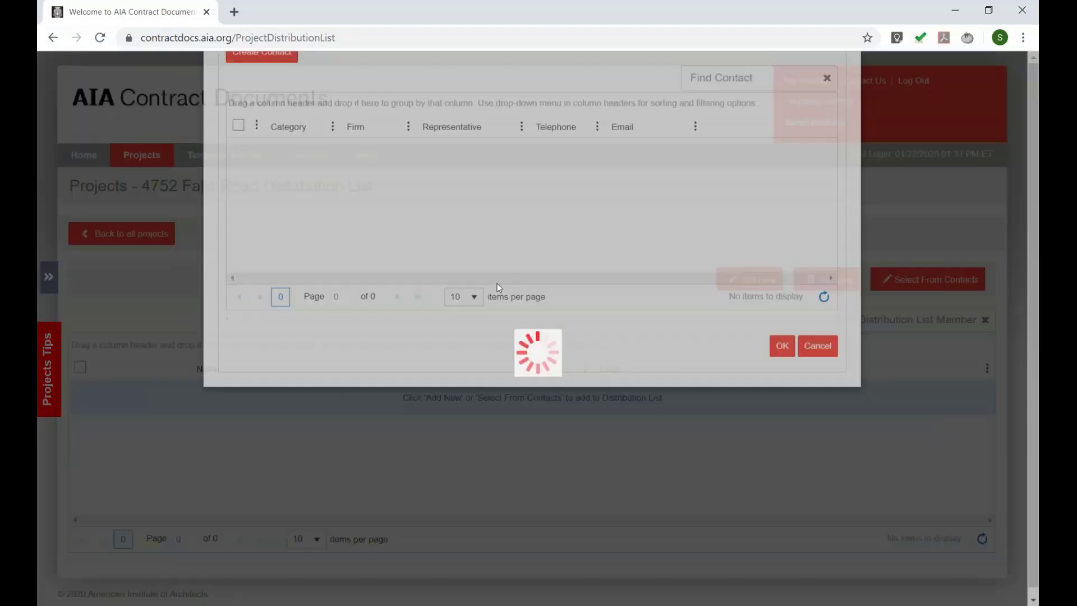
left_click(239, 259)
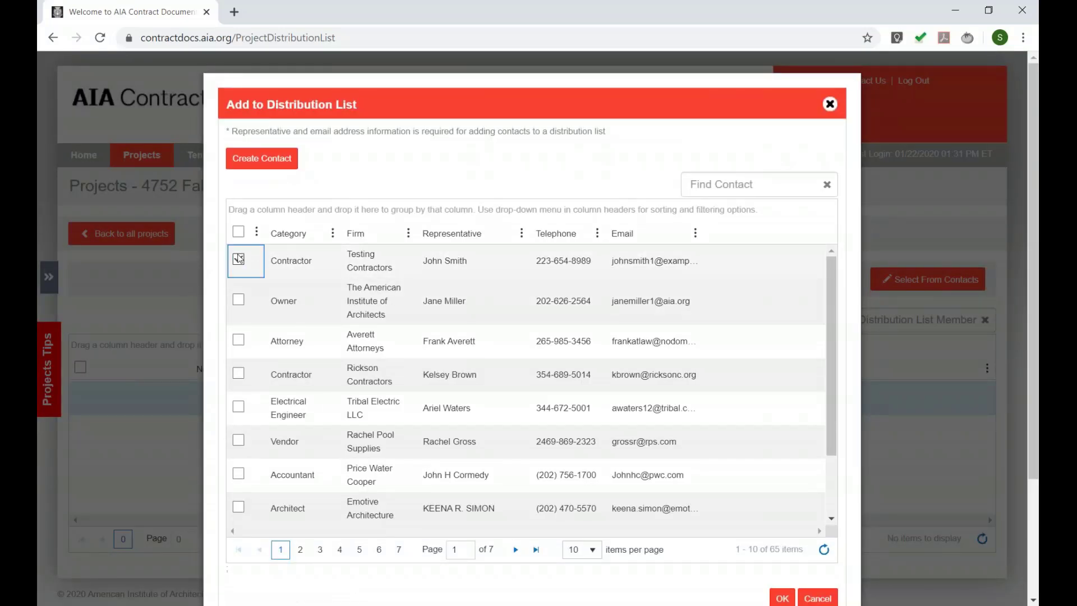
left_click(239, 265)
left_click(239, 300)
left_click(239, 340)
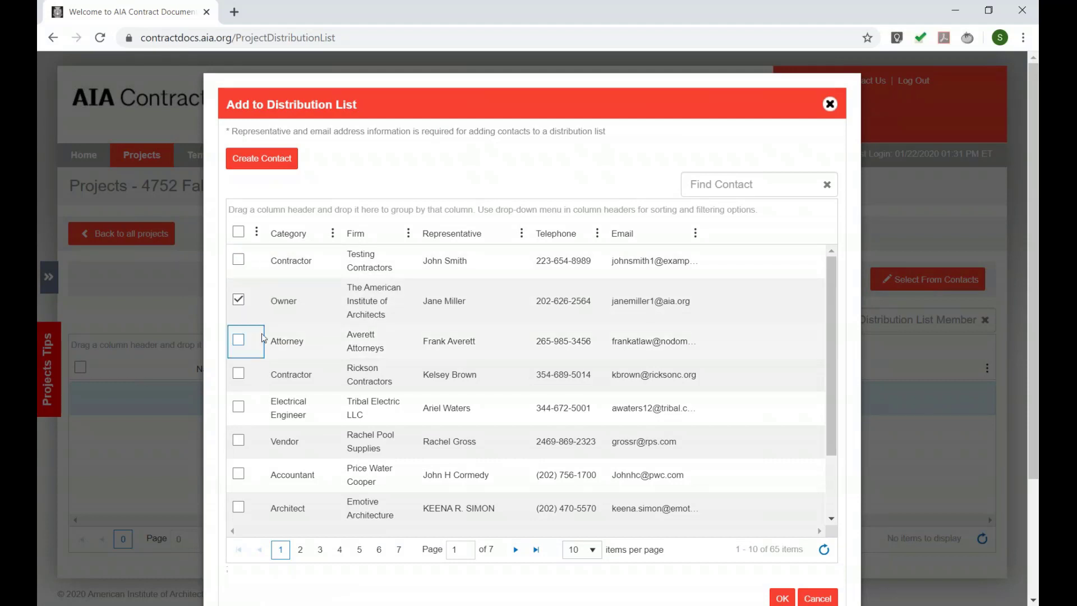
left_click(782, 598)
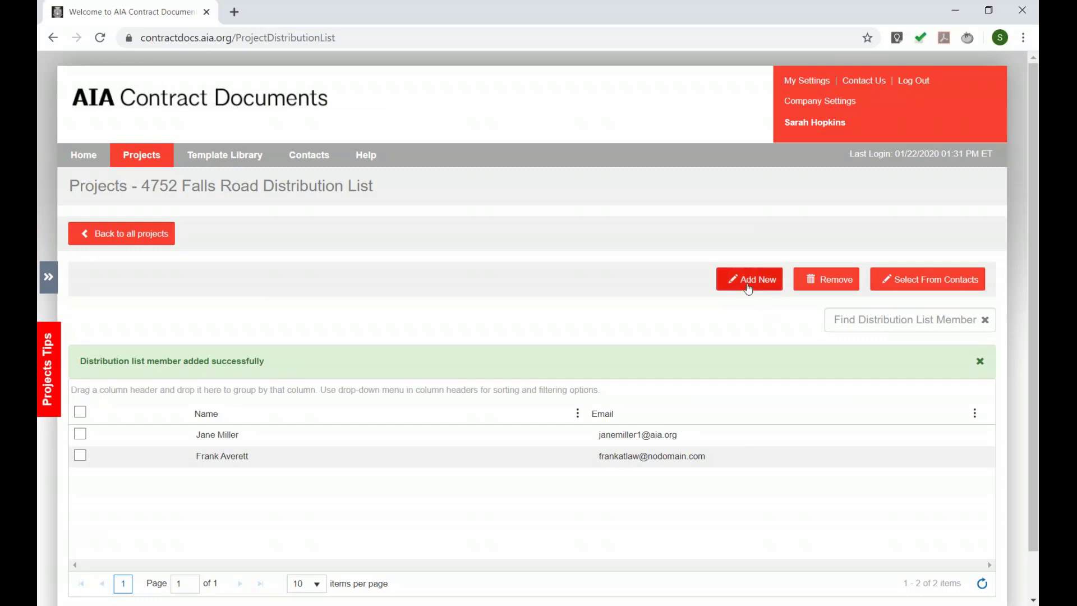
- Add a third member by entering a new person's name and email address
left_click(748, 283)
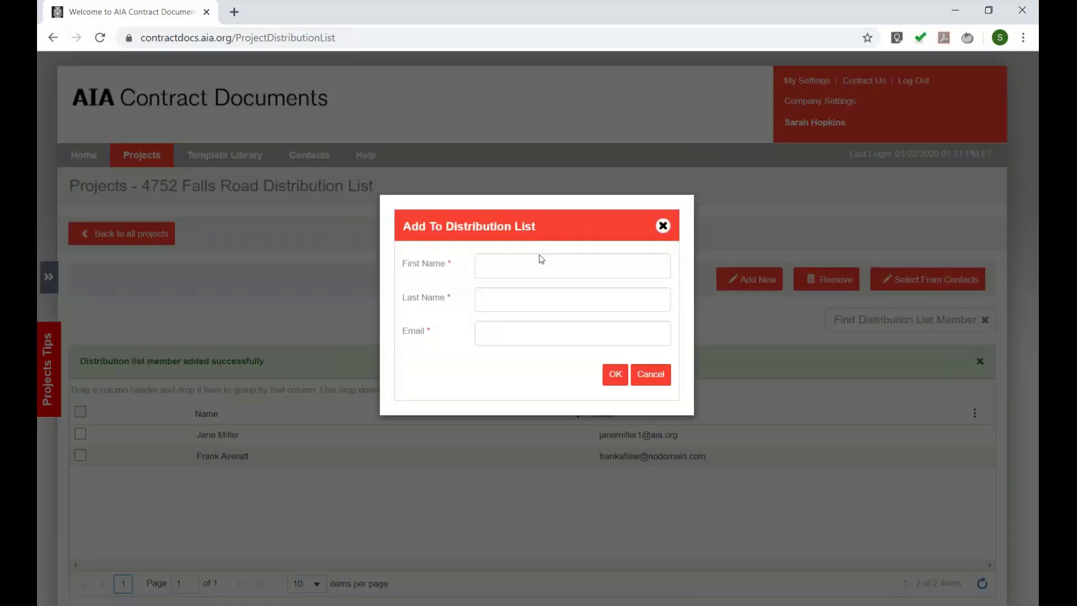
type("Will")
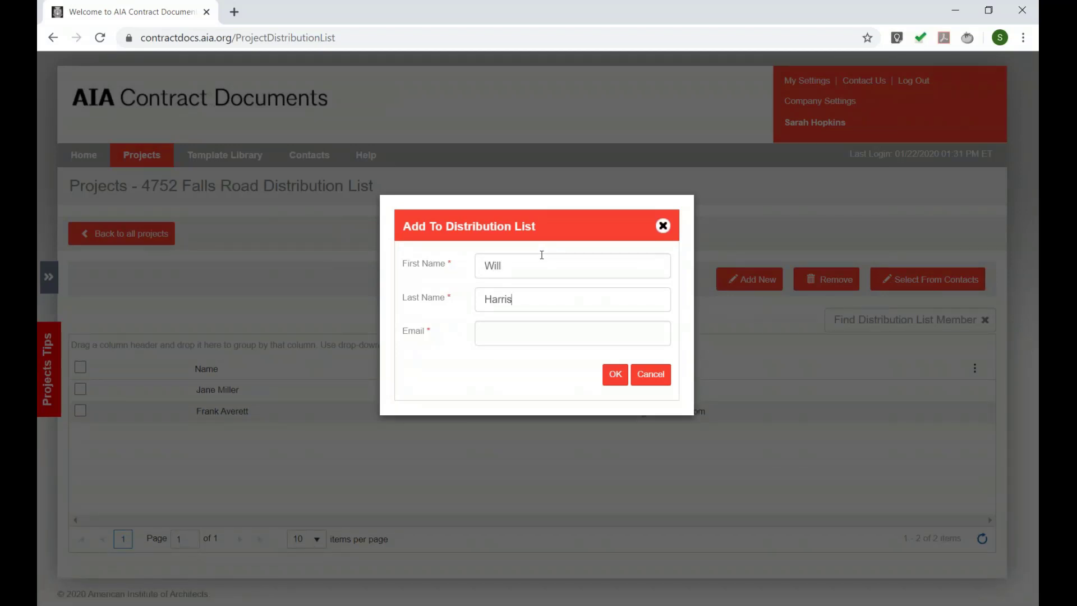
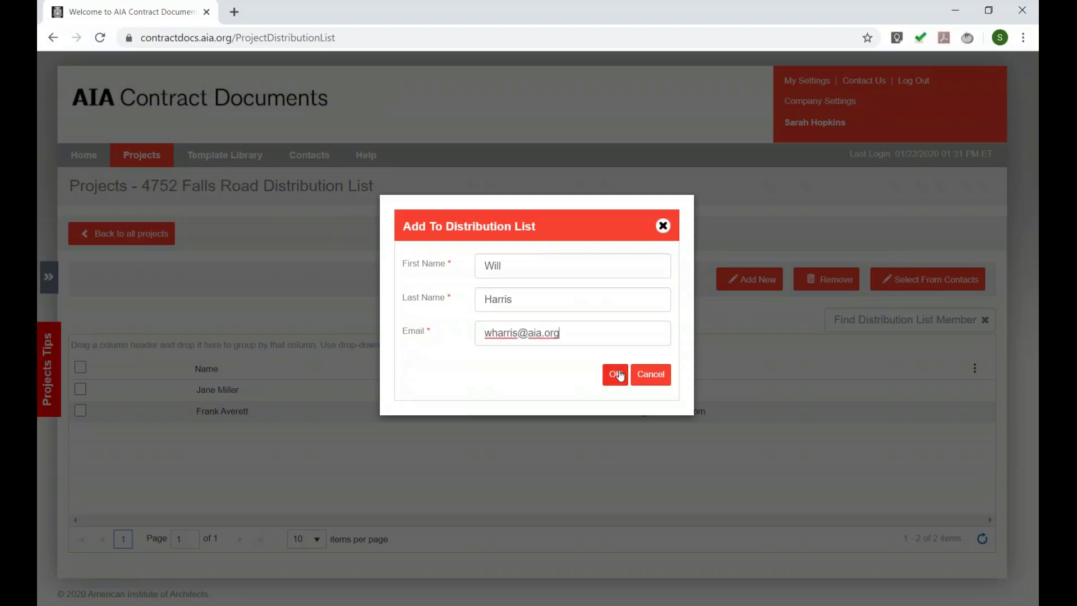
left_click(619, 375)
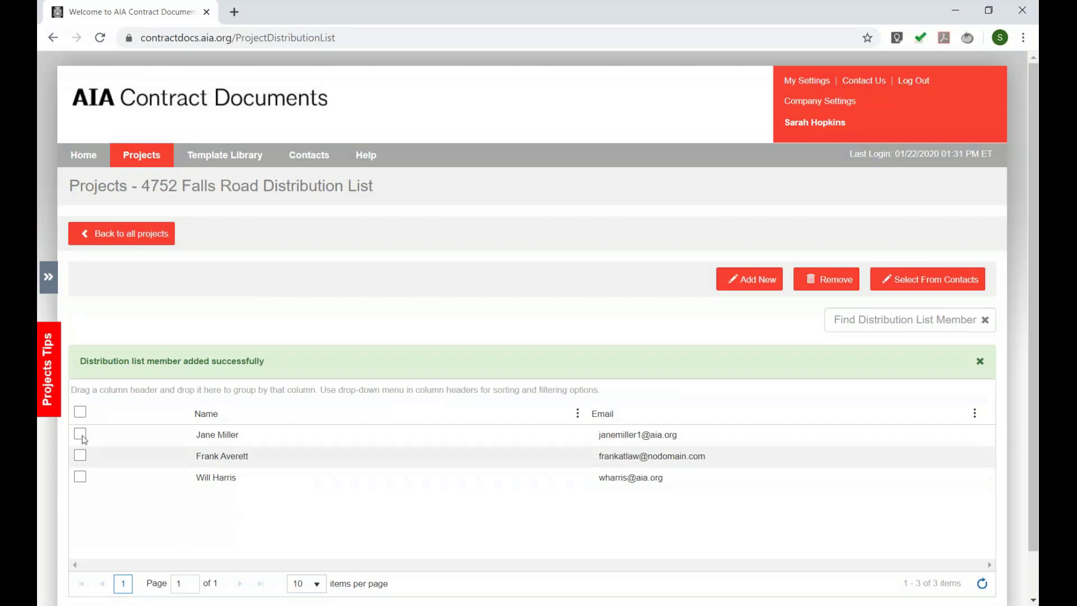
left_click(161, 240)
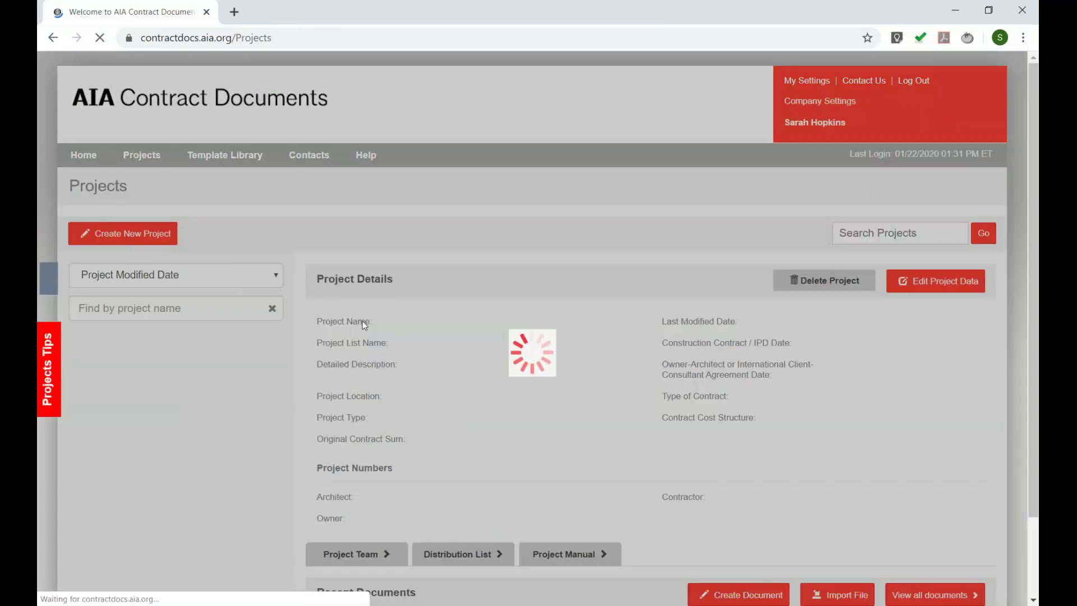
- List all project documents and start emailing G701-2017 Final with subject 'FYI'
scroll(429, 354, "down", 3)
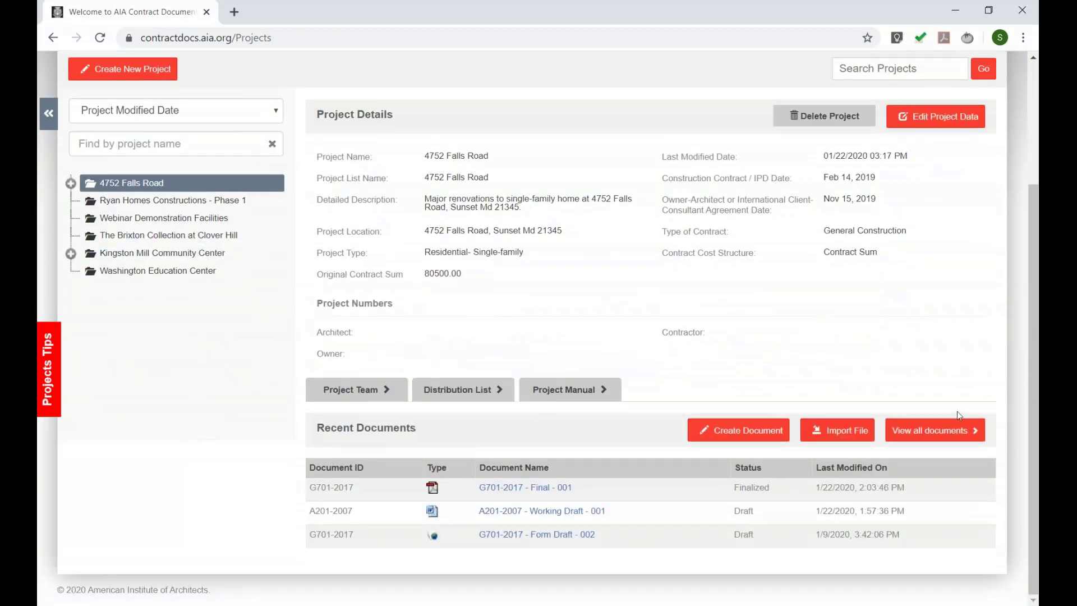
left_click(956, 429)
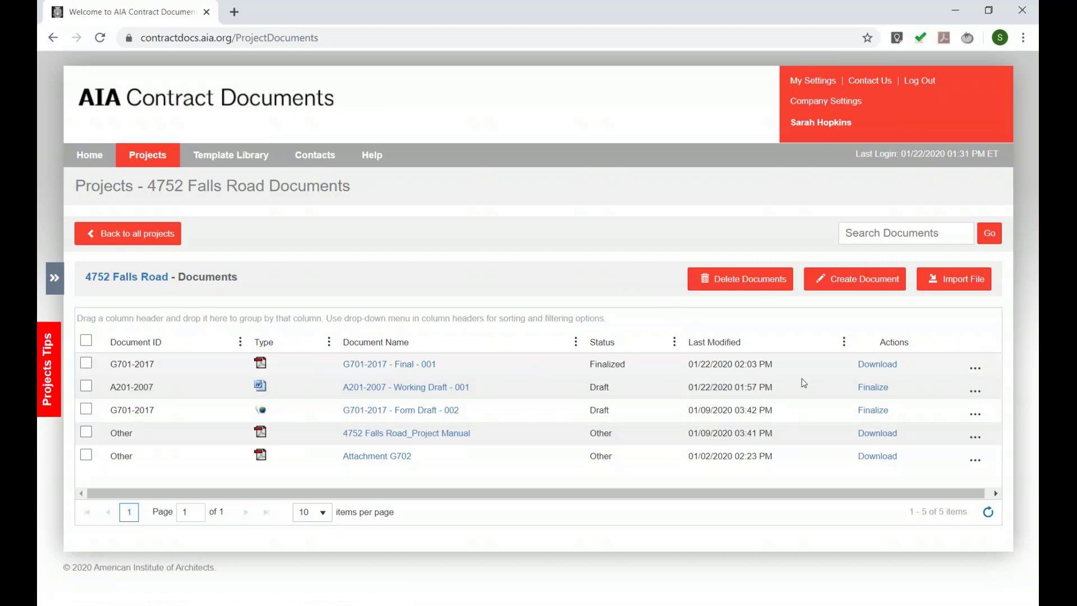
left_click(975, 368)
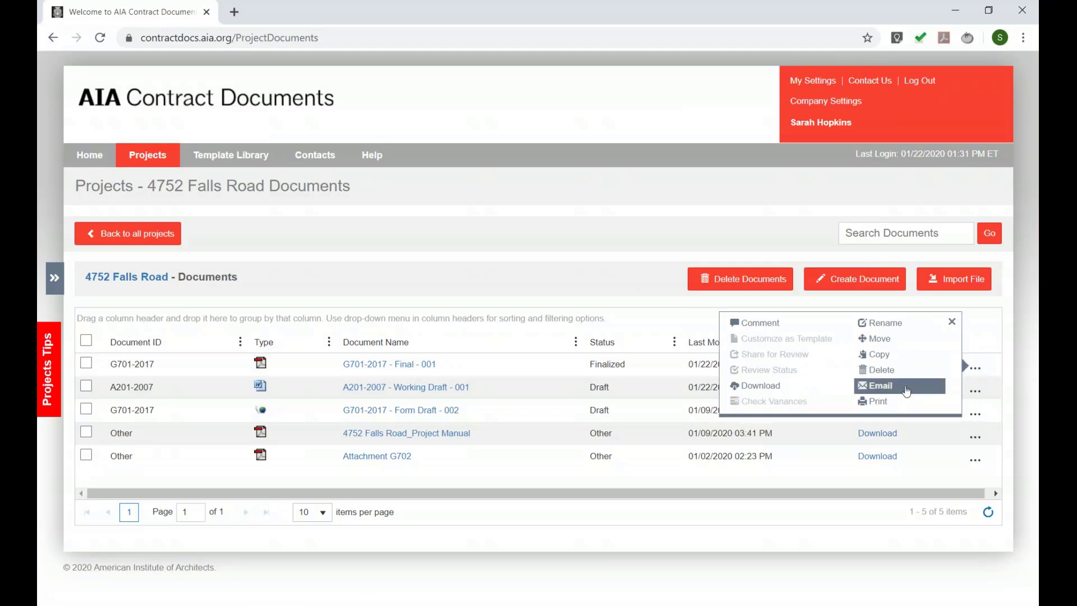
left_click(907, 391)
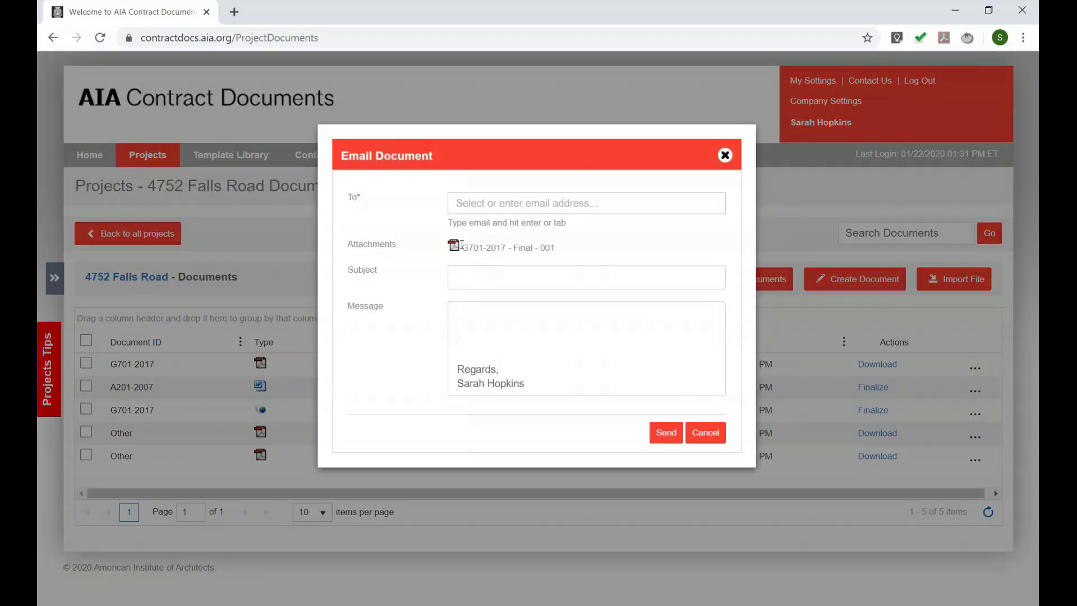
left_click_drag(464, 247, 513, 247)
left_click(515, 248)
left_click(484, 274)
type("FYI")
- Address the email to all three distribution list members, then cancel it unsent
left_click(466, 200)
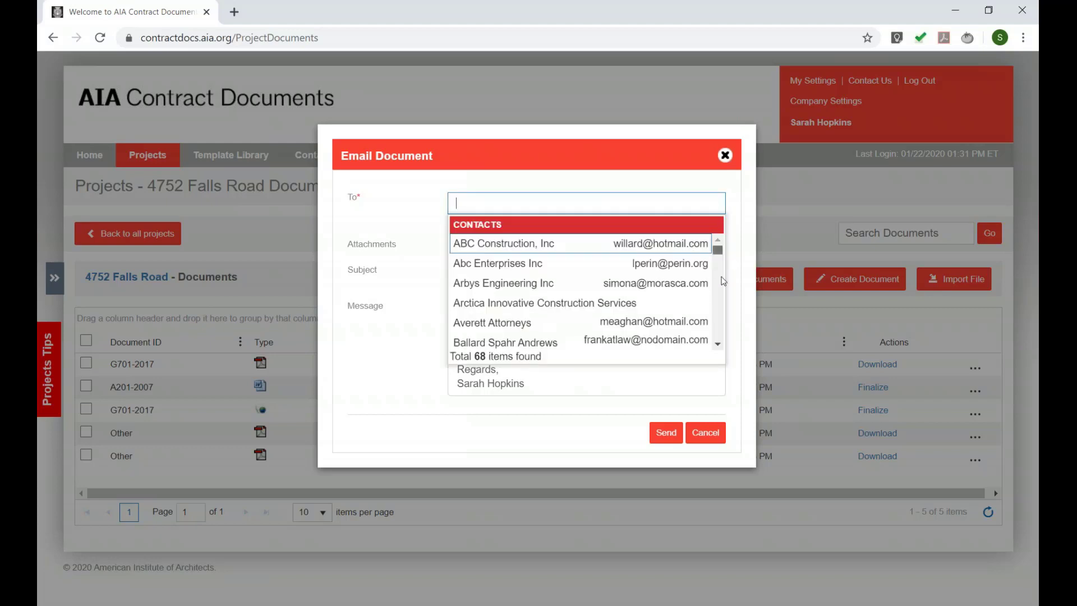
left_click_drag(717, 250, 718, 336)
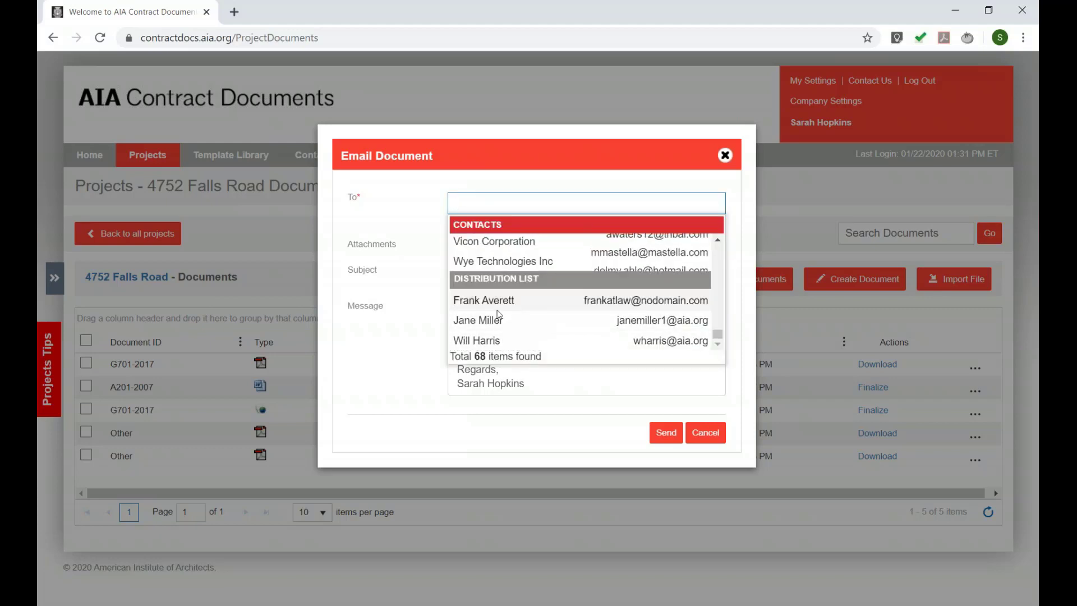
left_click(514, 300)
left_click(632, 204)
left_click(589, 320)
left_click(632, 222)
left_click(572, 350)
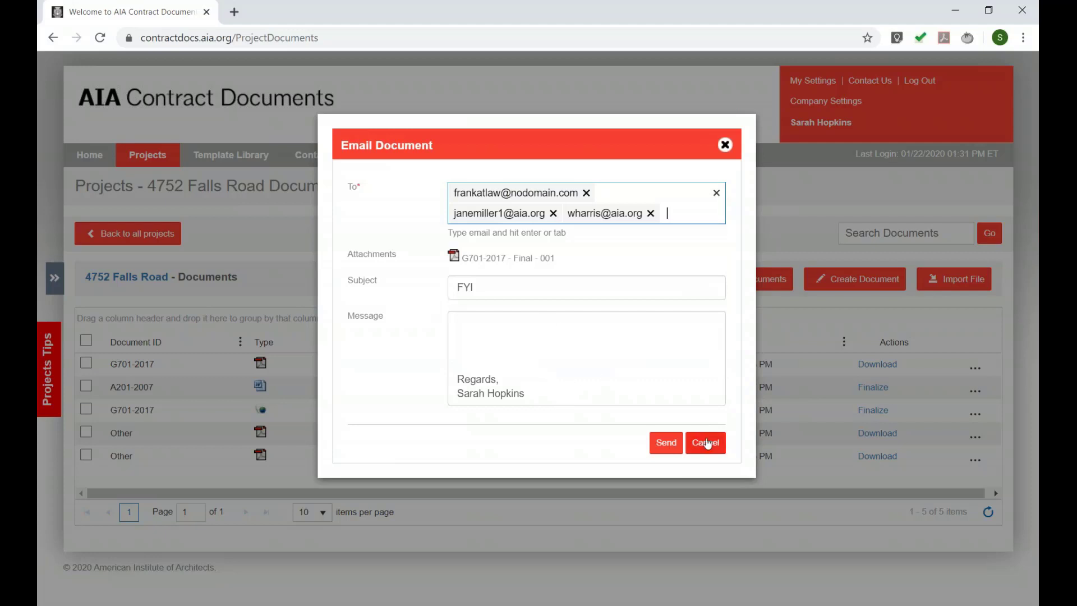
left_click(705, 442)
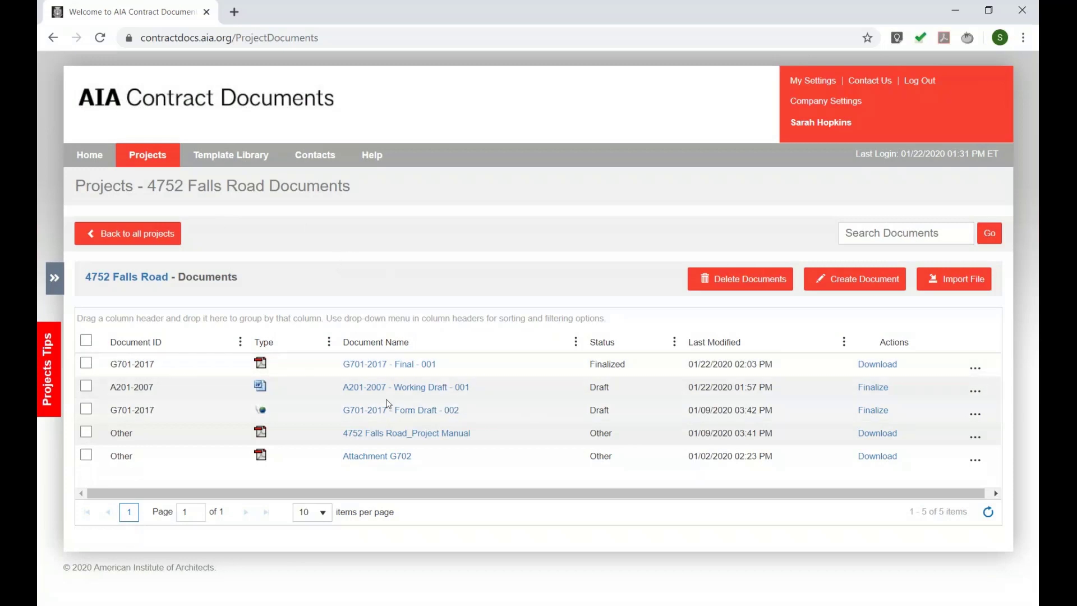
- Open G701-2017 - Form Draft - 002 and start Share for Review, accepting the track changes note
left_click(370, 413)
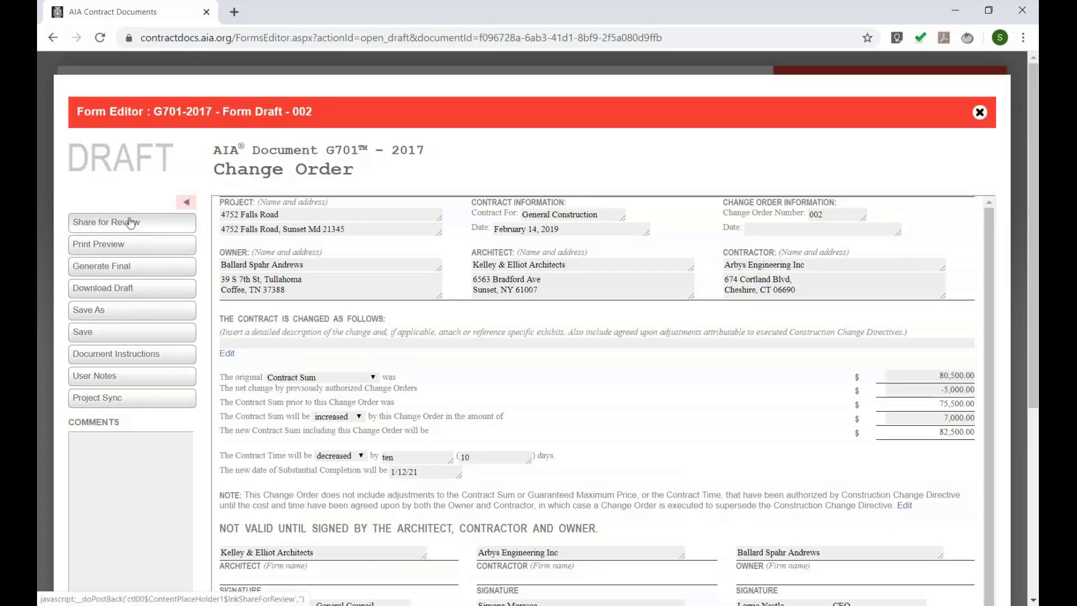
left_click(156, 229)
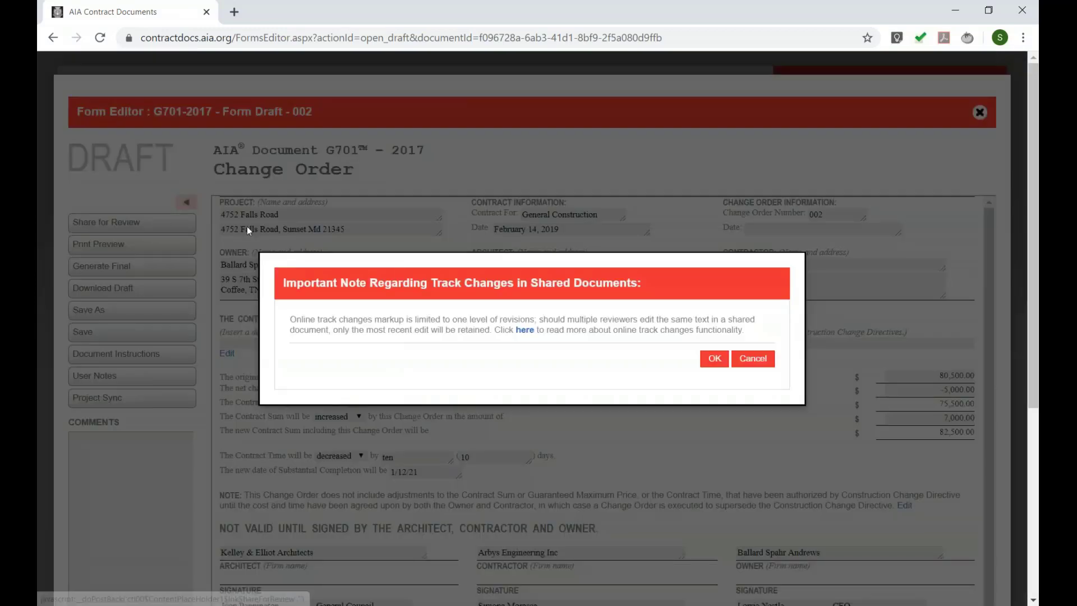
left_click(713, 358)
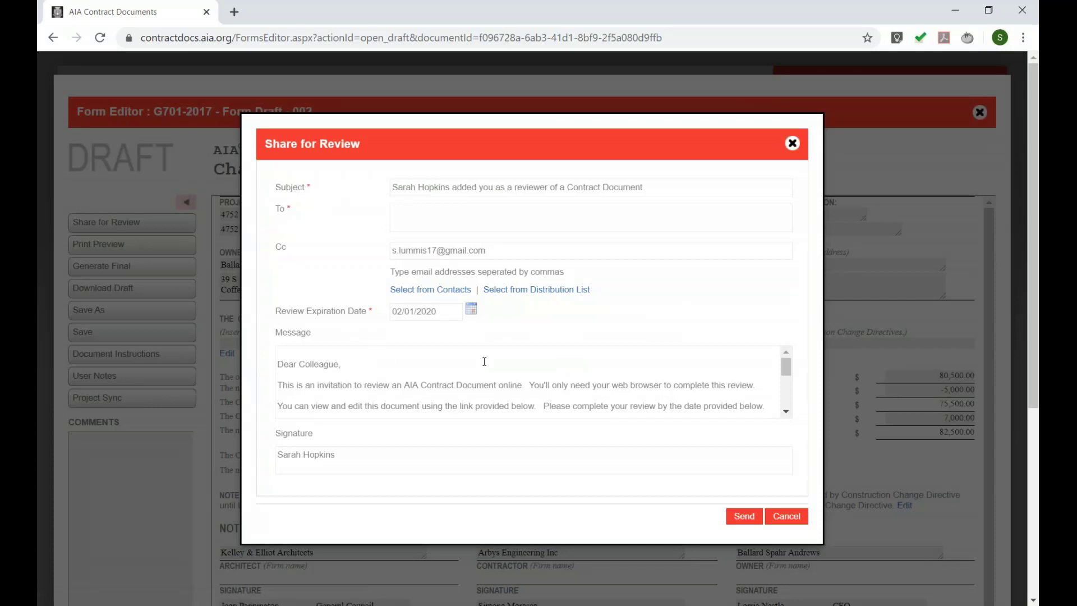
- Add all three distribution list members as reviewers, then cancel and close the draft
scroll(559, 367, "down", 3)
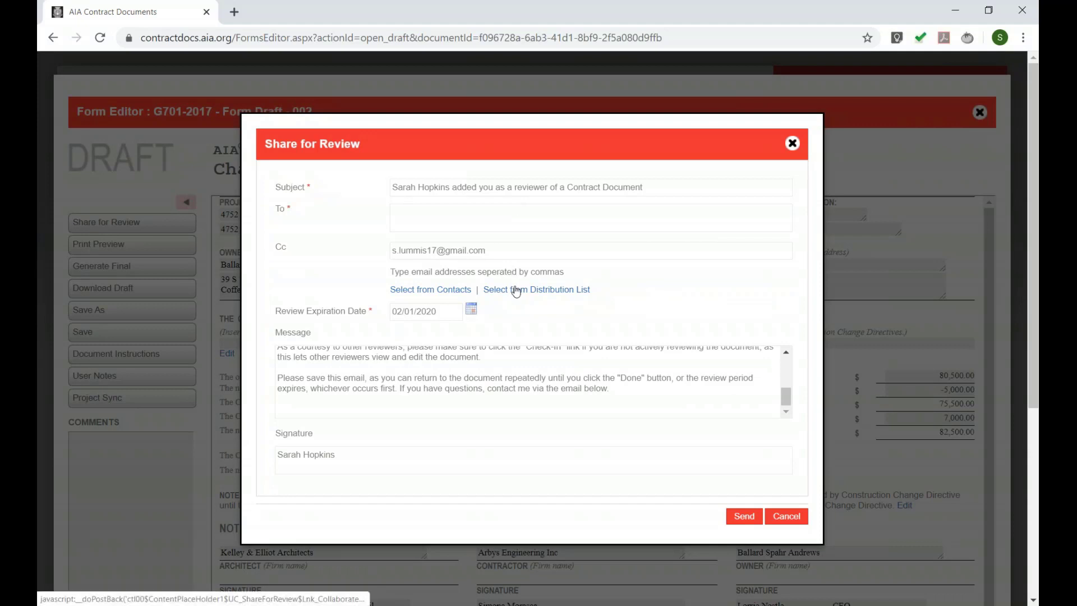
left_click_drag(602, 293, 483, 291)
left_click(493, 291)
left_click(405, 335)
left_click(406, 352)
left_click(405, 371)
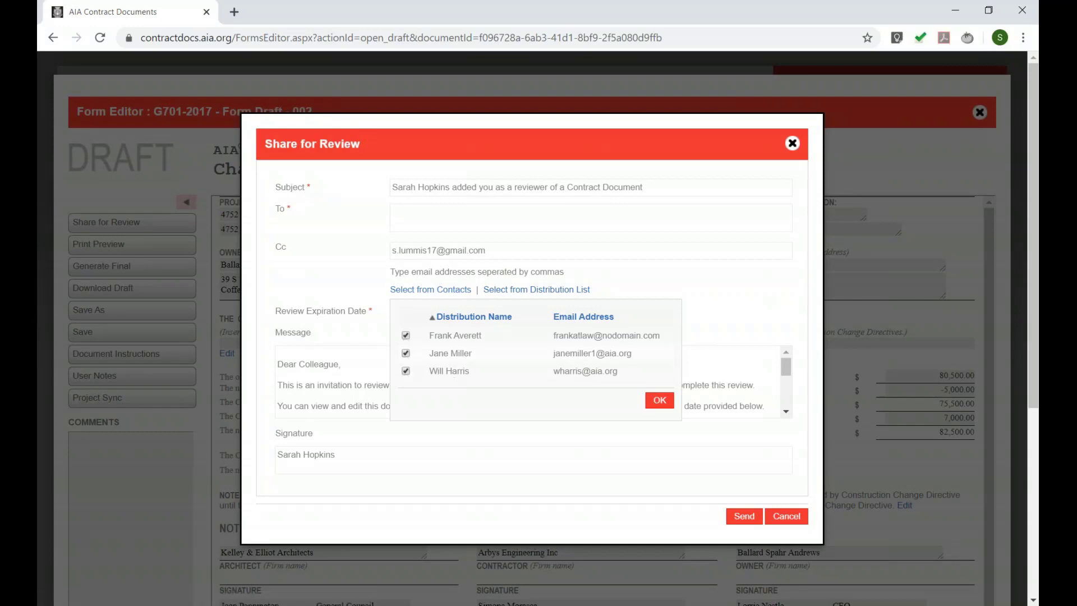
left_click(661, 401)
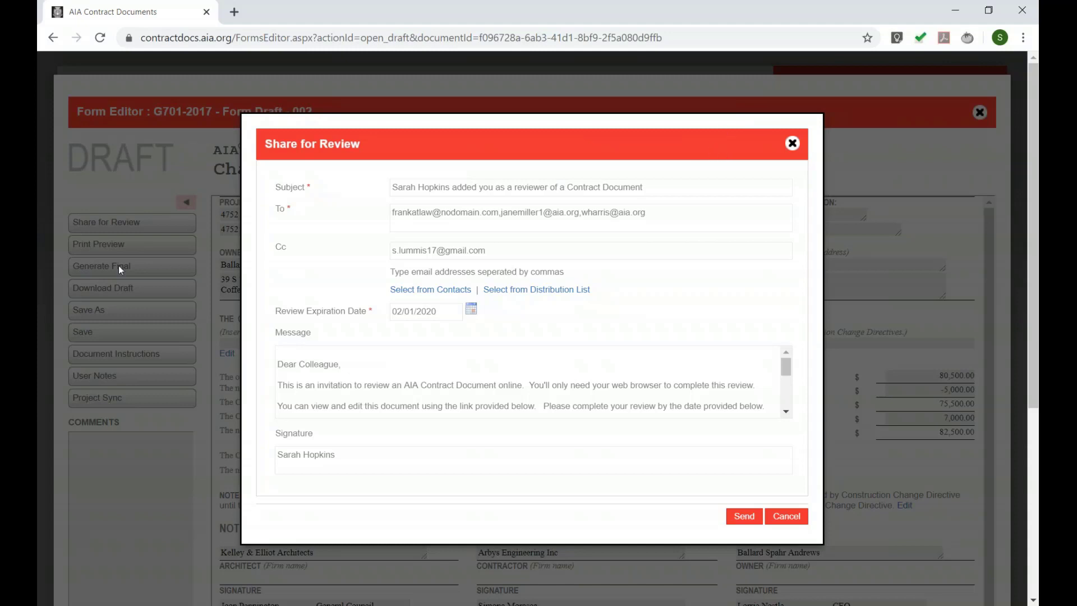
left_click(786, 516)
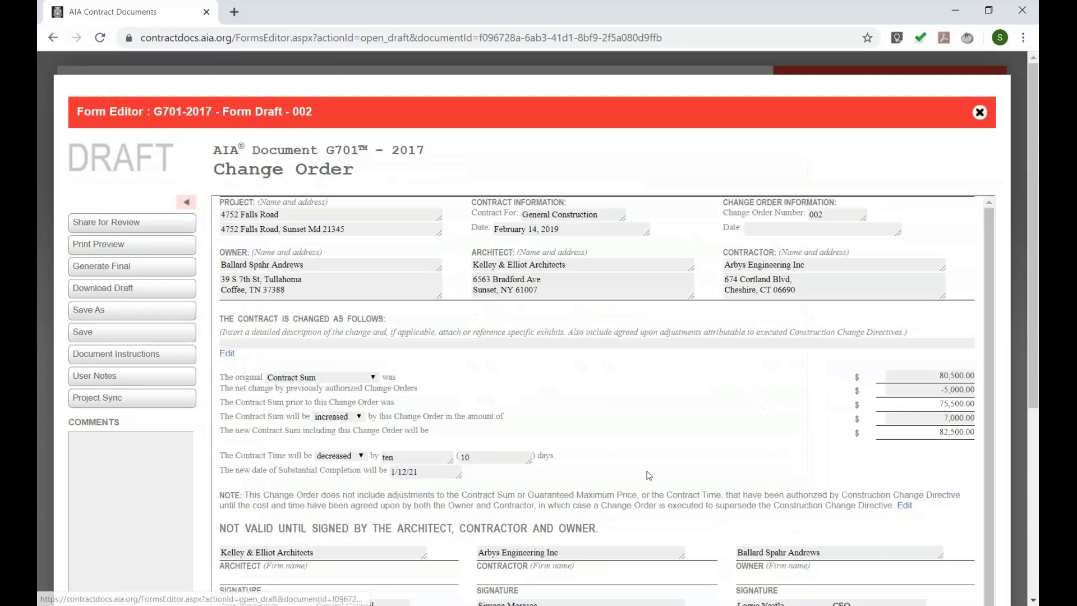
left_click(973, 113)
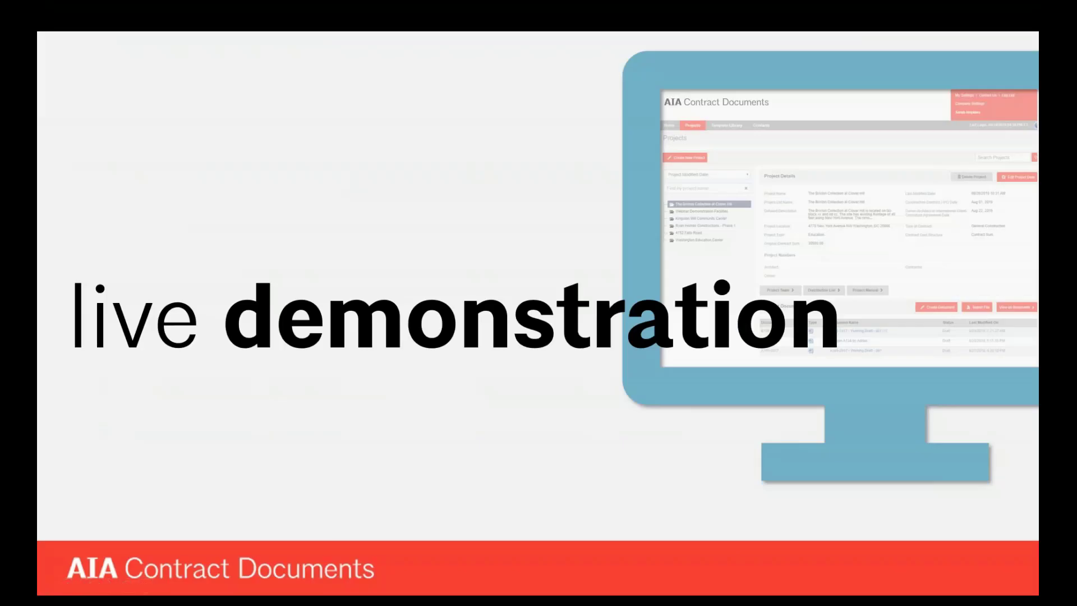
- Advance the slideshow to the 'Personalize your account' slide
left_click(527, 217)
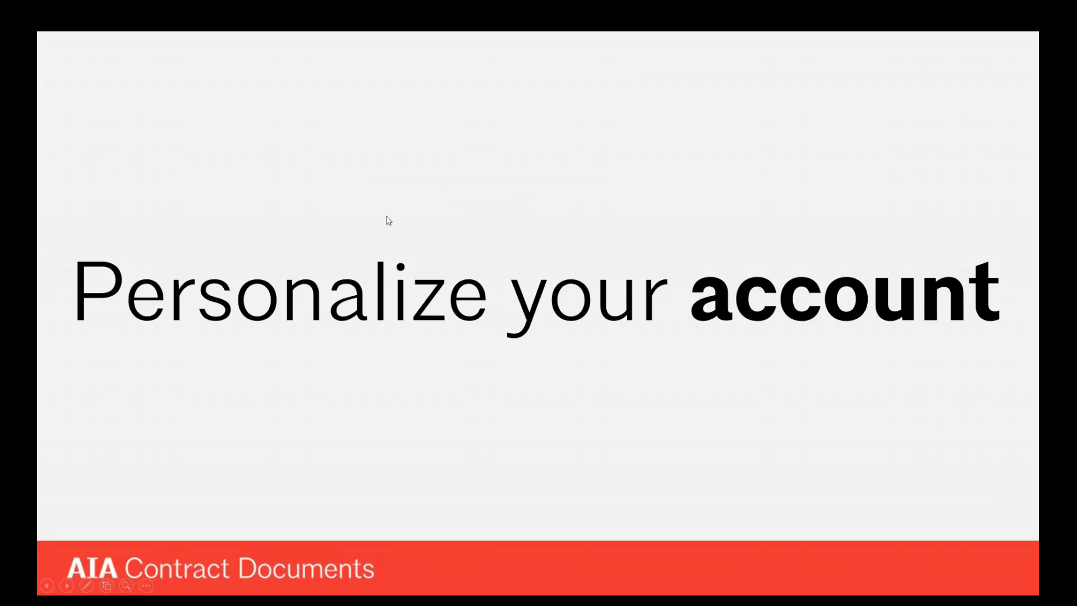
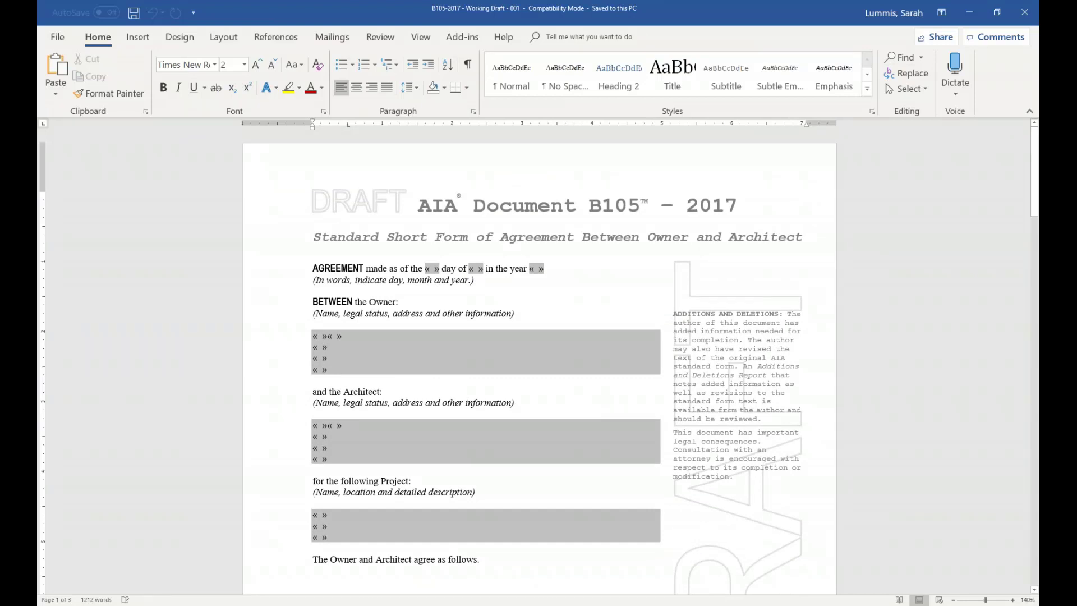
left_click_drag(368, 366, 315, 336)
left_click(335, 336)
left_click(347, 338)
scroll(378, 325, "down", 3)
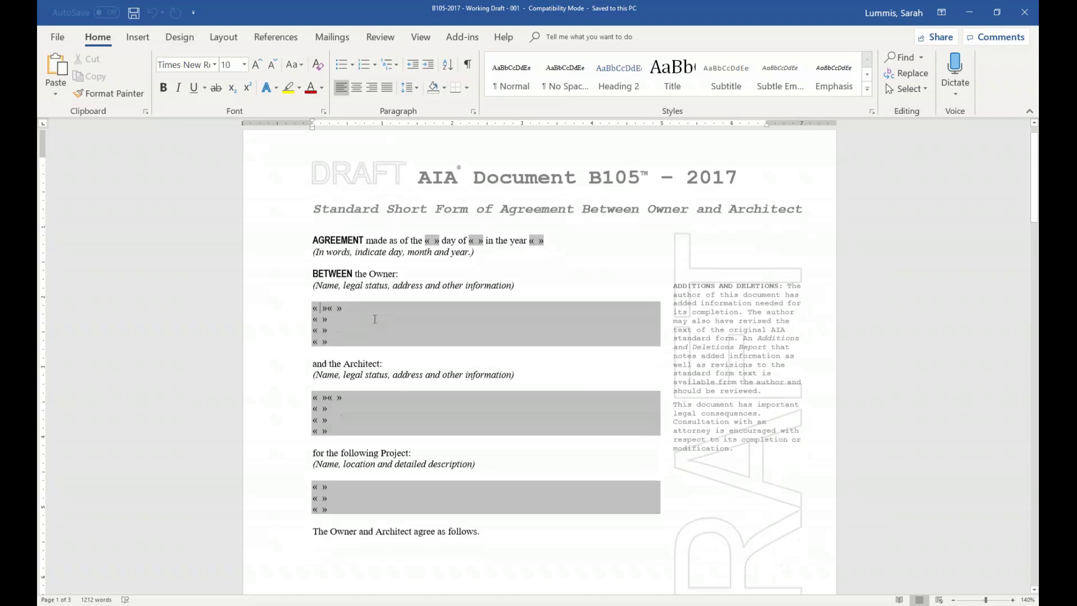
scroll(355, 306, "up", 2)
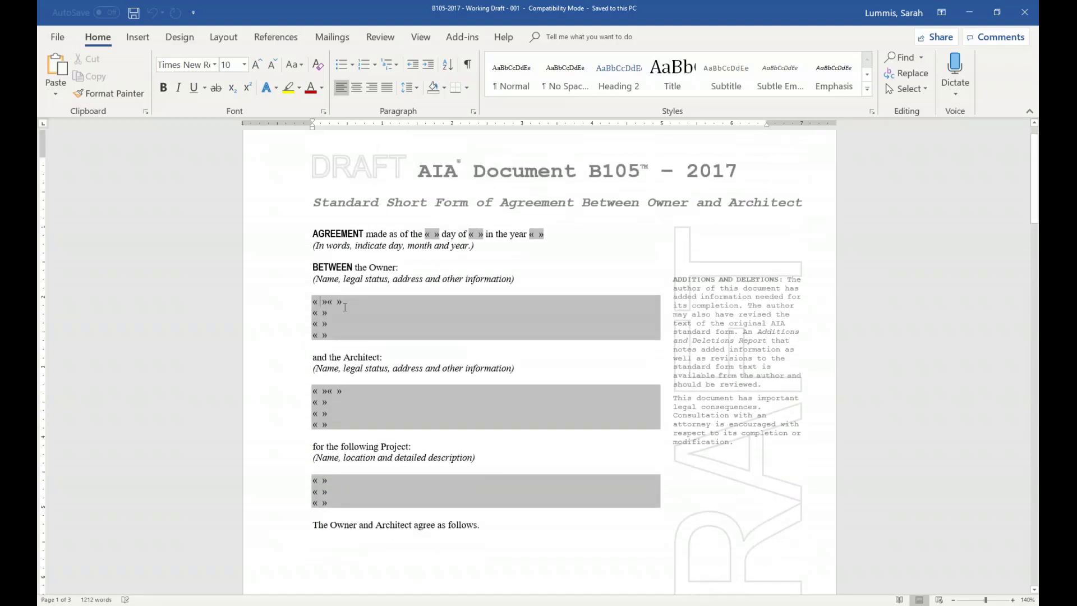
double_click(313, 301)
left_click(313, 302)
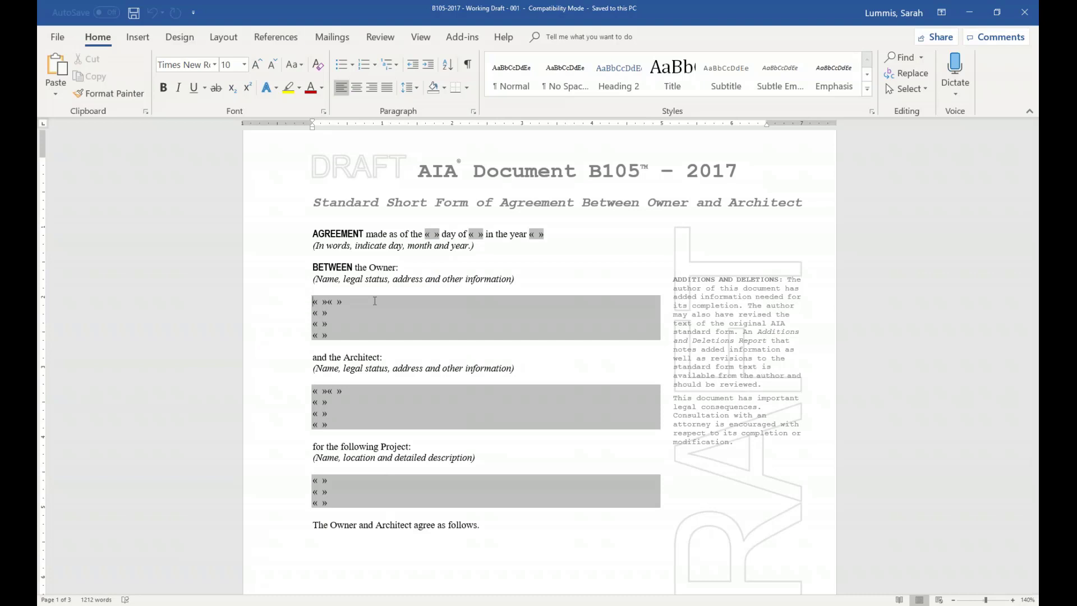
double_click(383, 265)
double_click(359, 359)
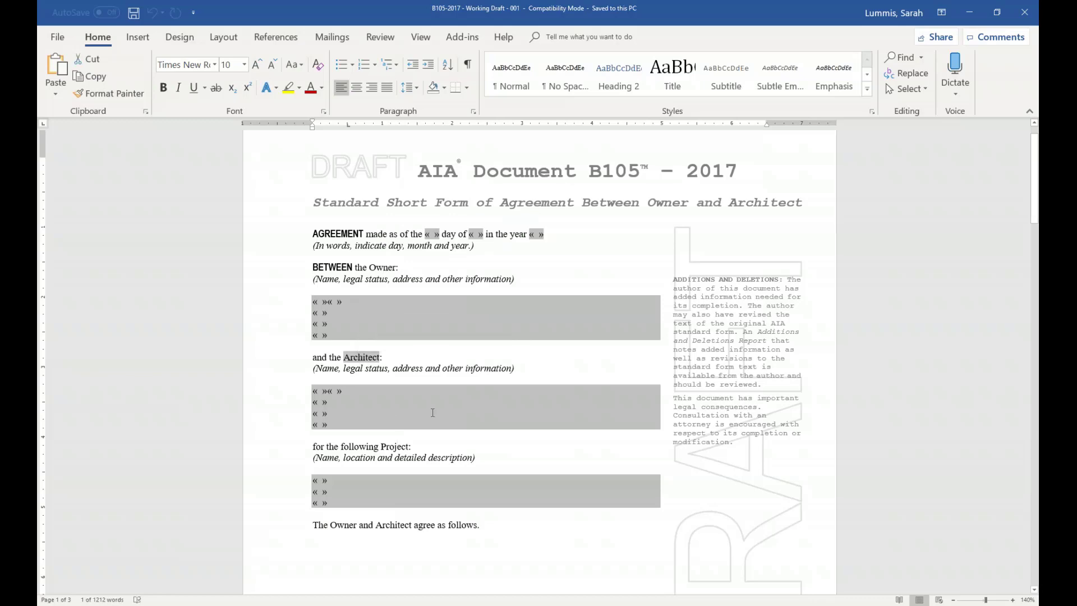
left_click(415, 330)
scroll(414, 332, "down", 6)
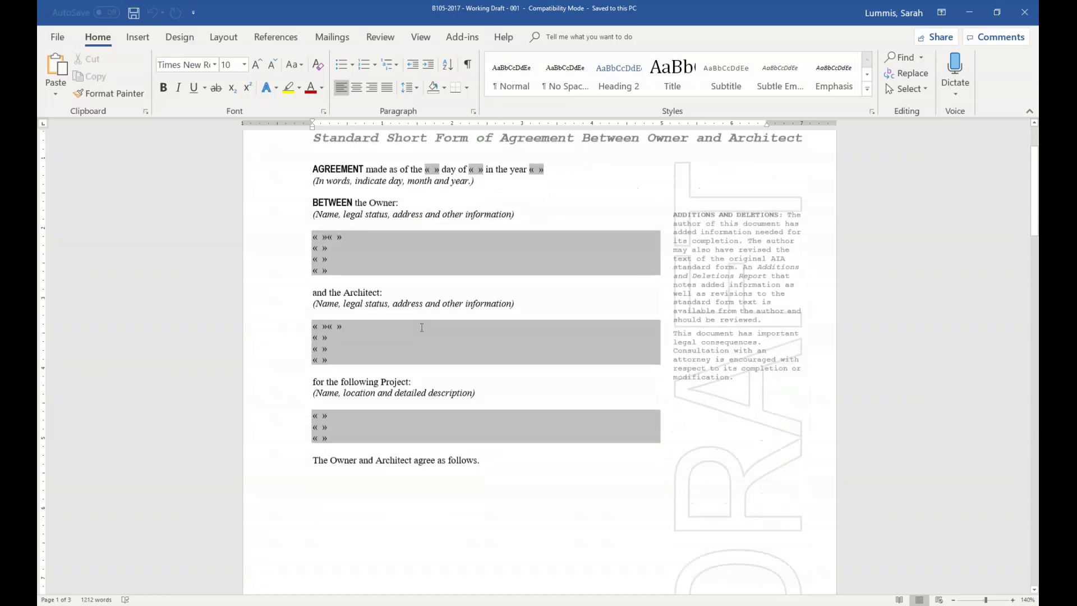
scroll(414, 333, "down", 18)
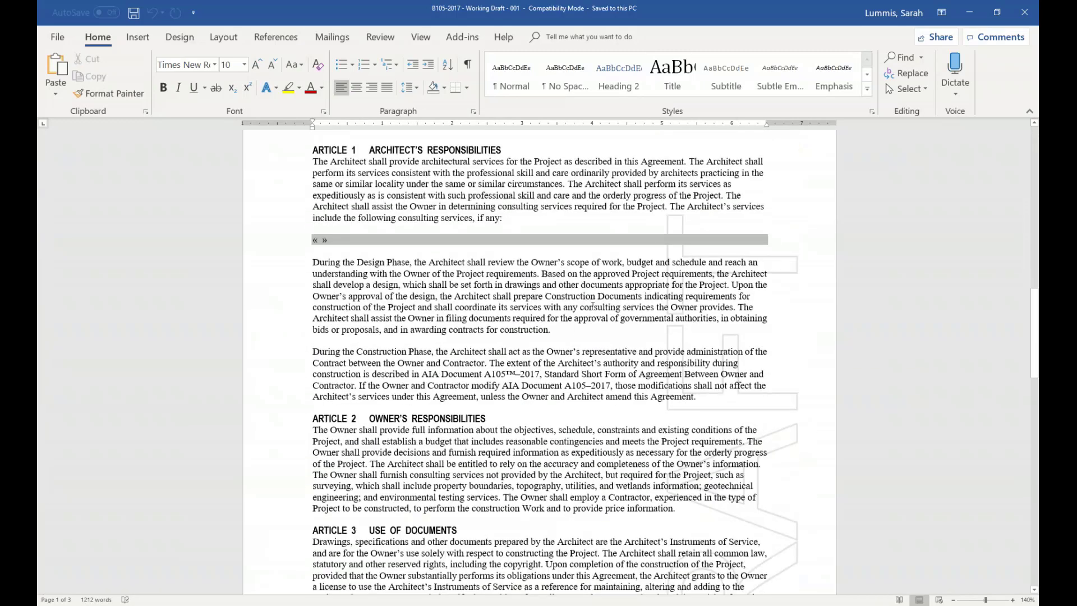
- Delete the end of the Design Phase paragraph and type 'Sample edit for custom template.'
left_click_drag(563, 335, 497, 286)
key("Delete")
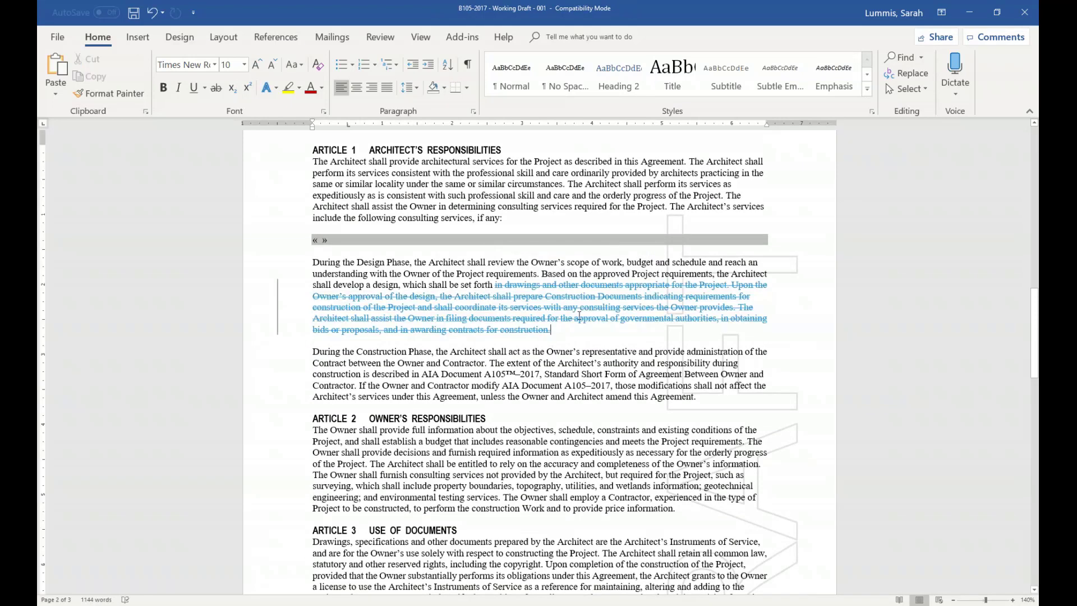
key("Return")
type("Samp")
key("BackSpace")
key("BackSpace")
key("BackSpace")
key("BackSpace")
key("Return")
type("Sample")
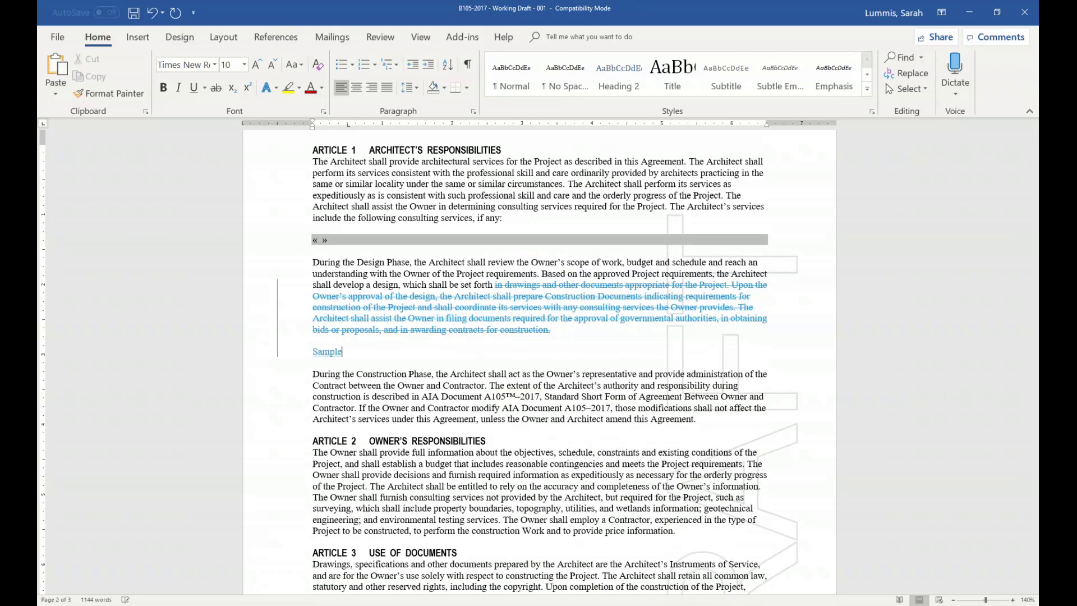
type(" edit for custom template.")
- Make the sample sentence bold and dark red
left_click_drag(503, 353, 311, 352)
left_click(310, 88)
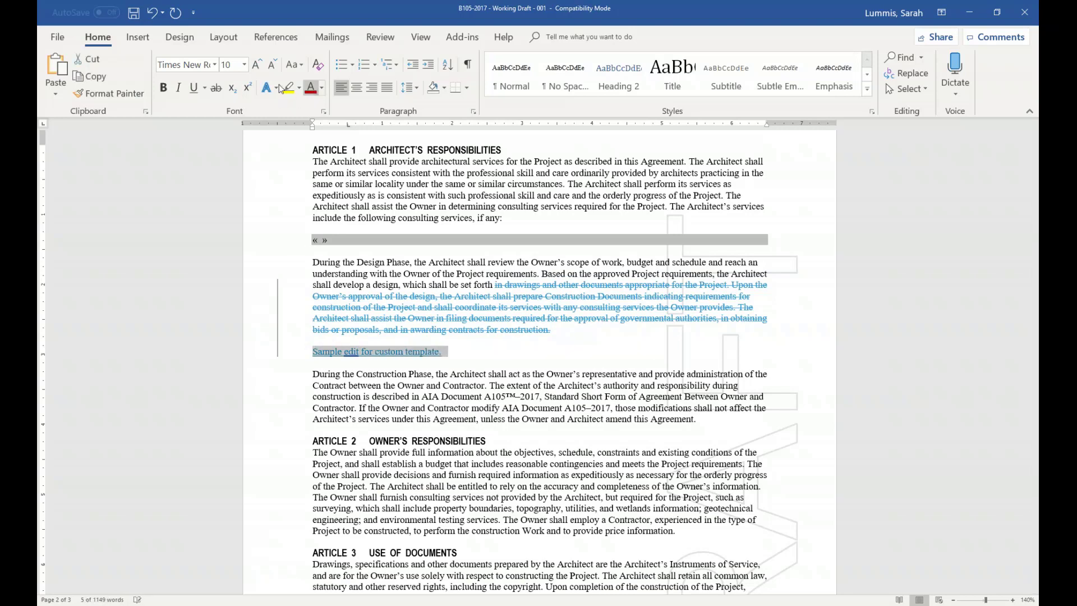
left_click(163, 87)
left_click(416, 361)
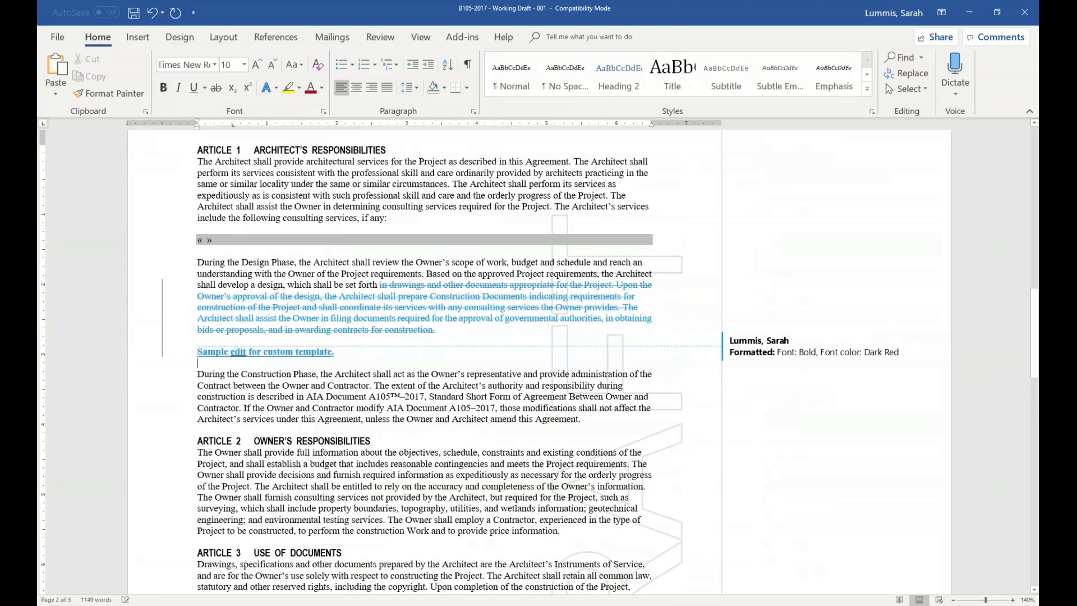
- Begin saving a copy of the document with File > Save As
scroll(417, 361, "up", 2)
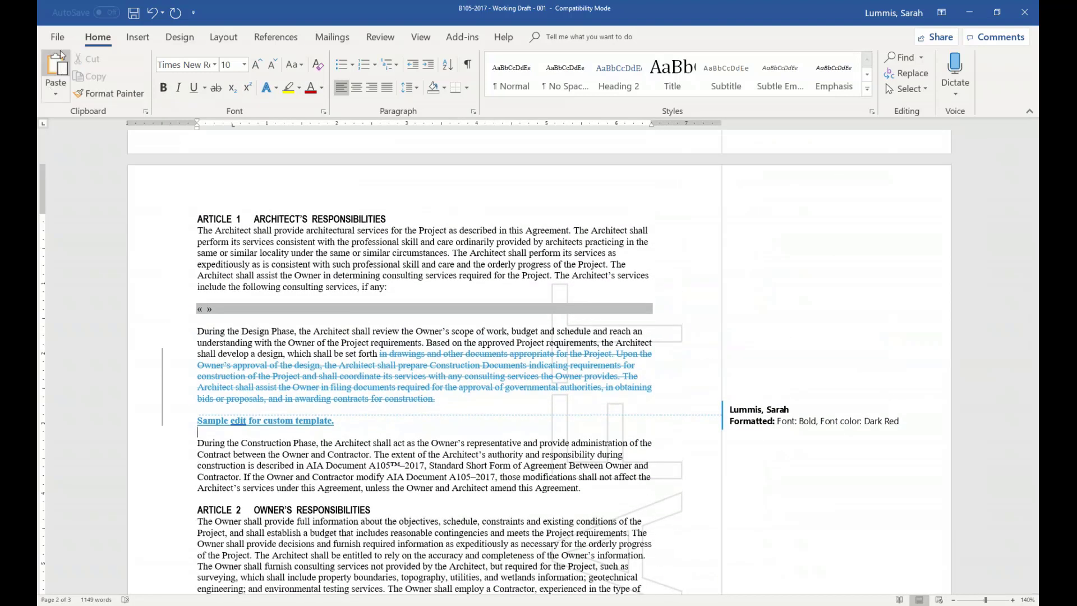
left_click(57, 37)
left_click(82, 198)
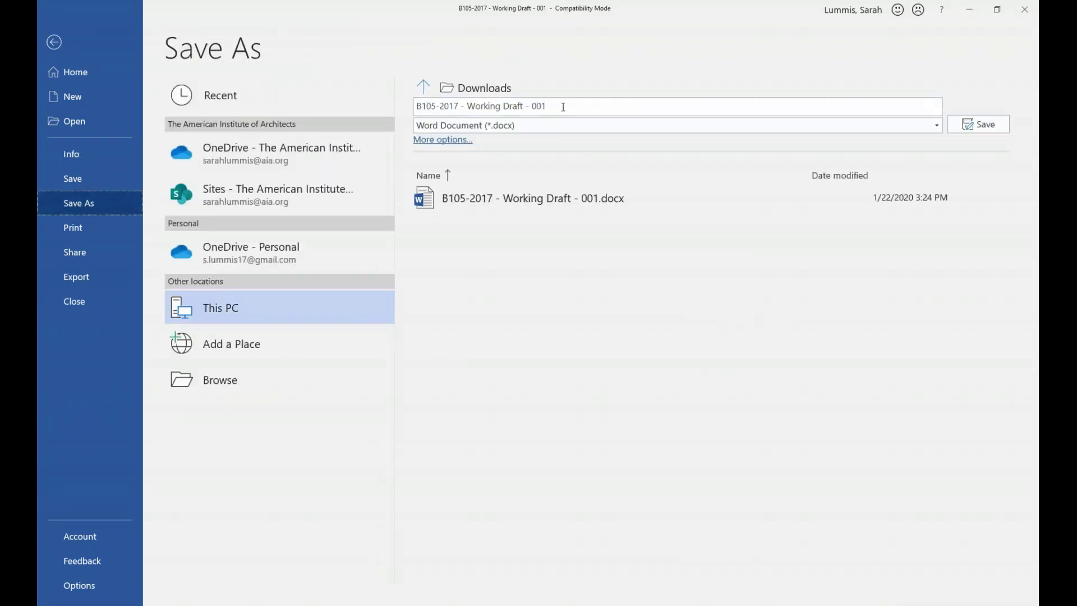
- Rename the copy to 'B105-2017 - Custom', save it, and close Word
left_click(563, 106)
left_click_drag(563, 106, 478, 106)
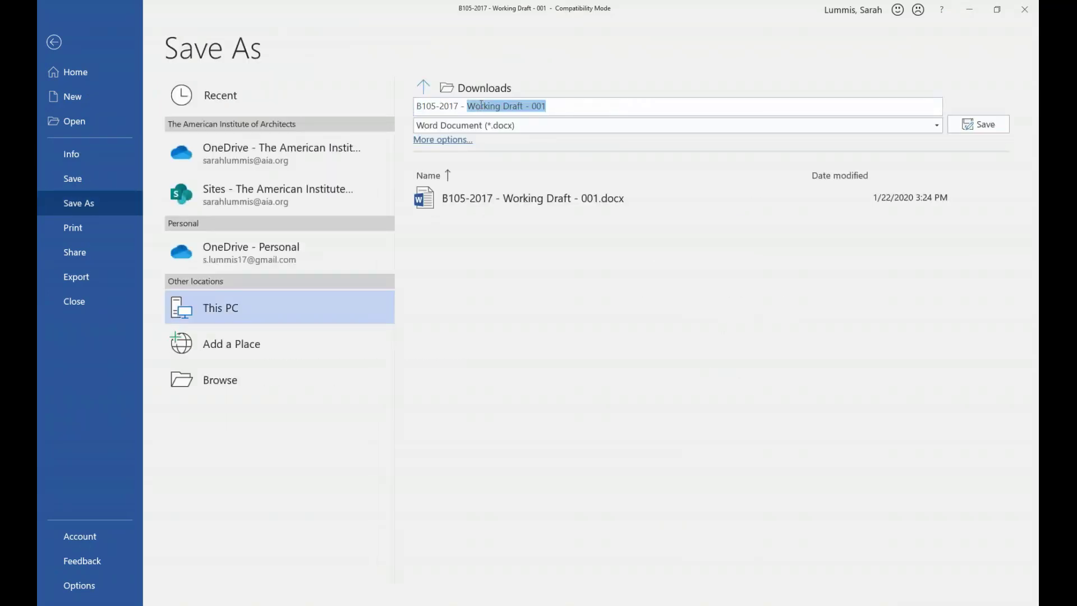
type("Custom")
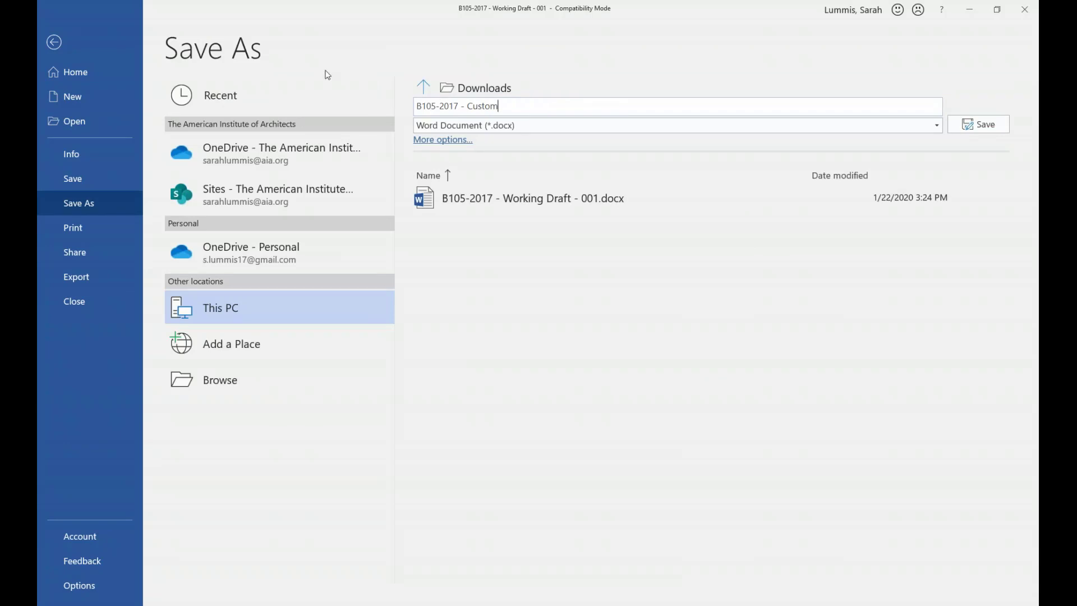
left_click(979, 125)
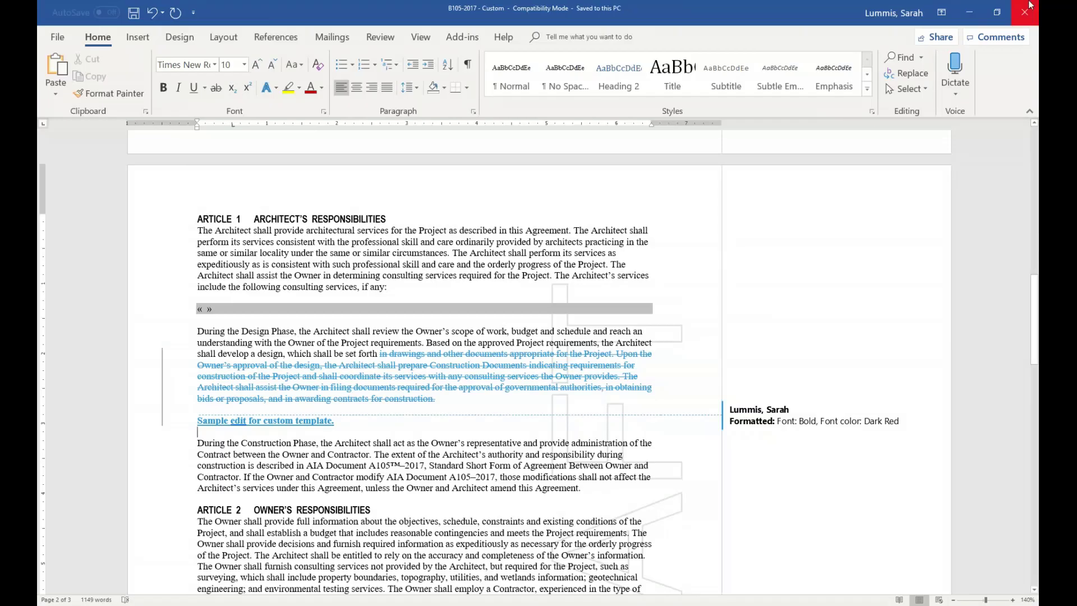
left_click(1034, 5)
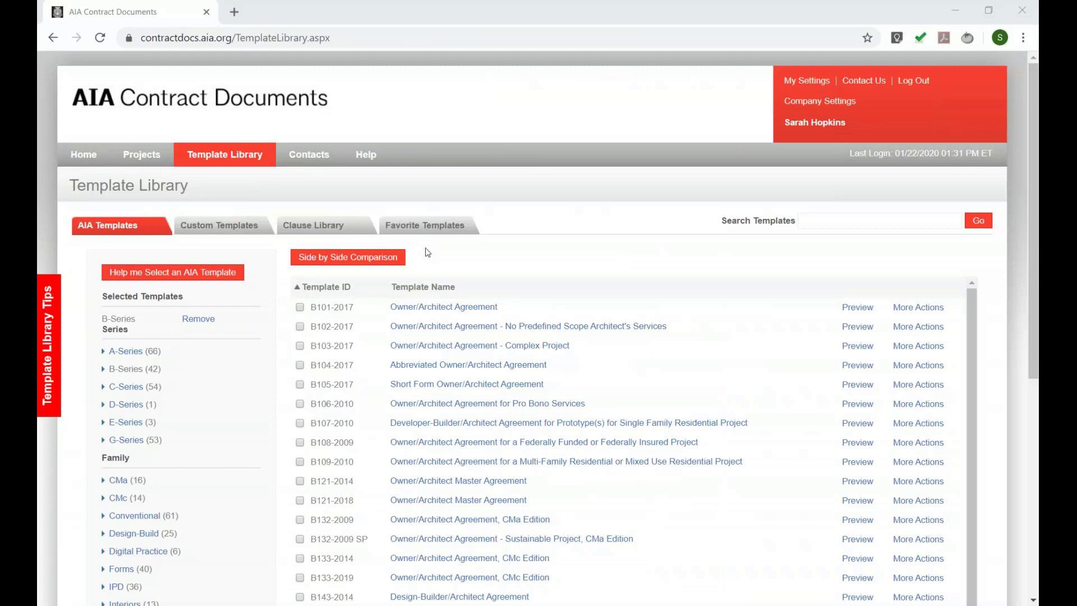
- Import the B105-2017 - Custom file from Downloads into the Custom Templates list
left_click(235, 225)
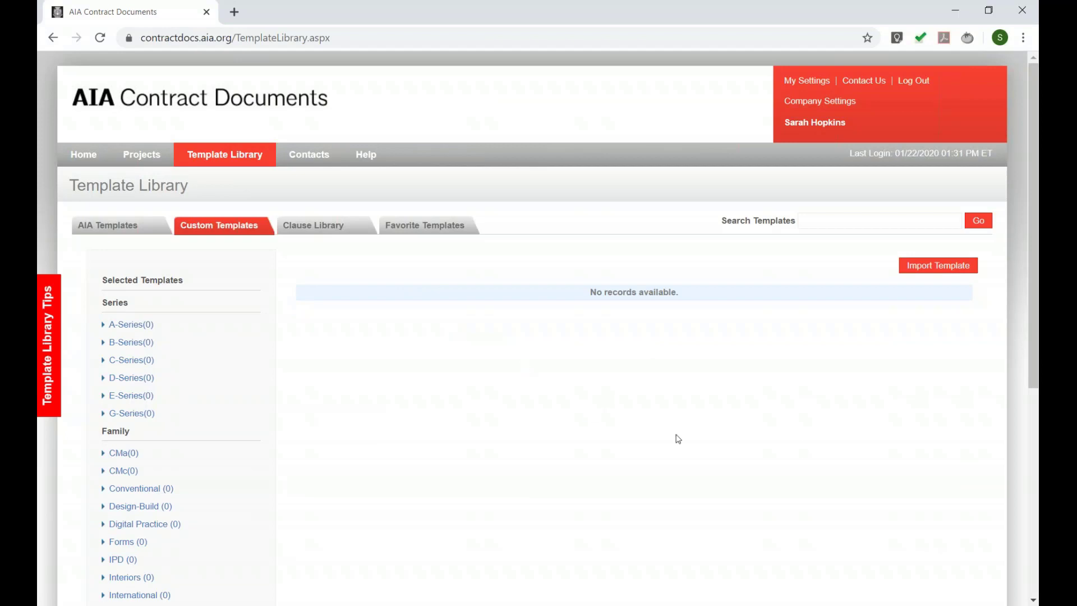
left_click(924, 273)
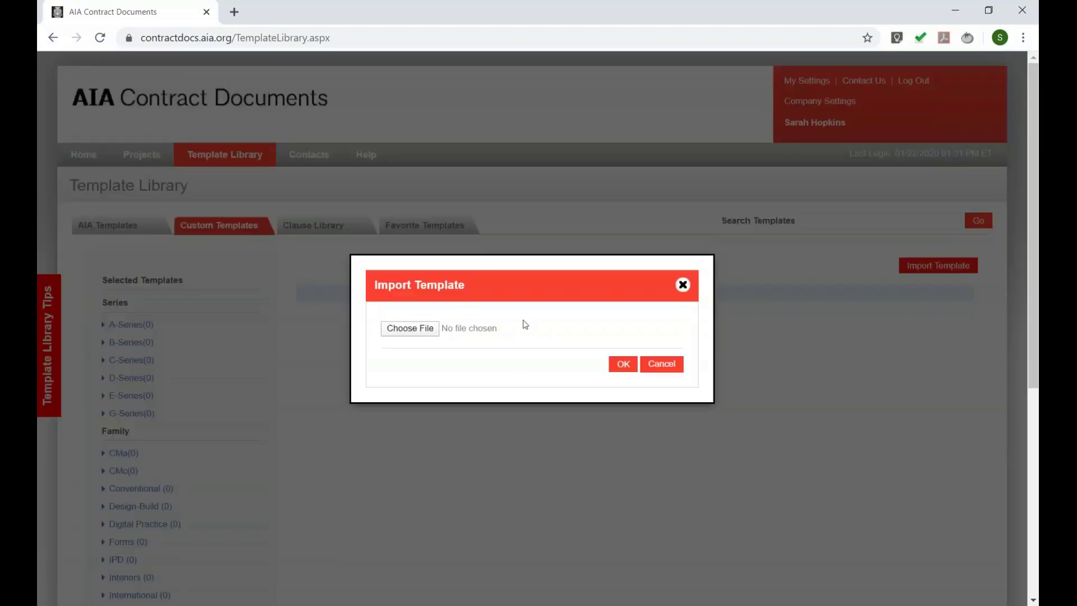
left_click(410, 328)
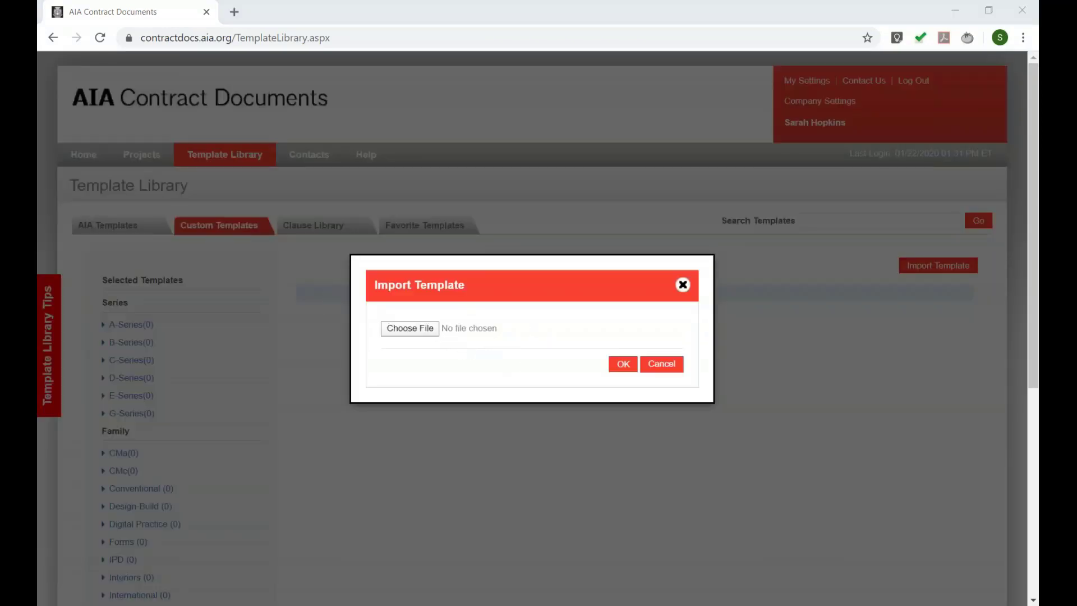
left_click(594, 263)
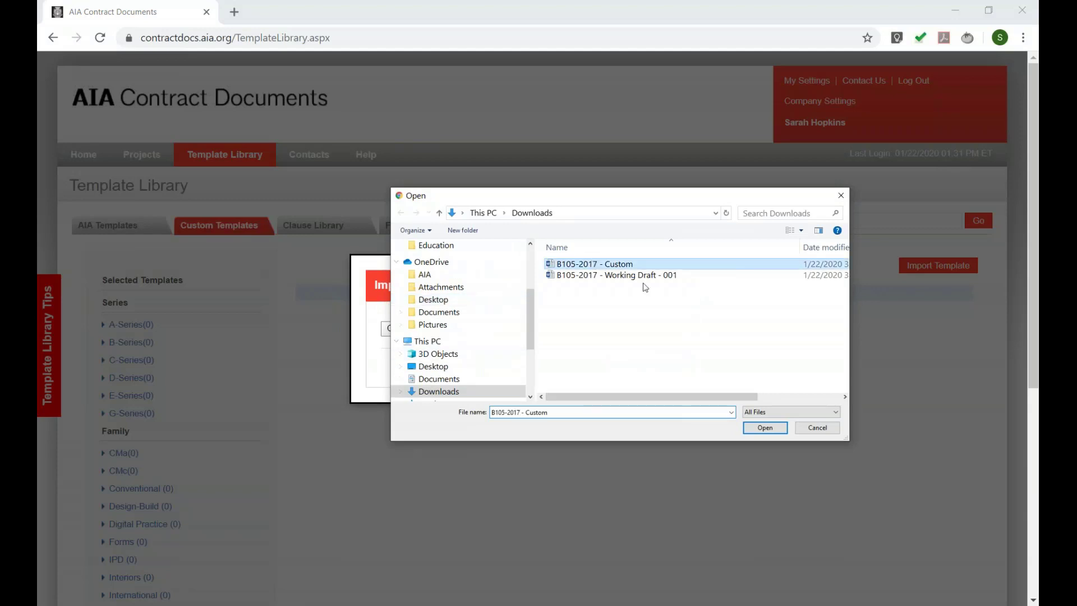
left_click(757, 426)
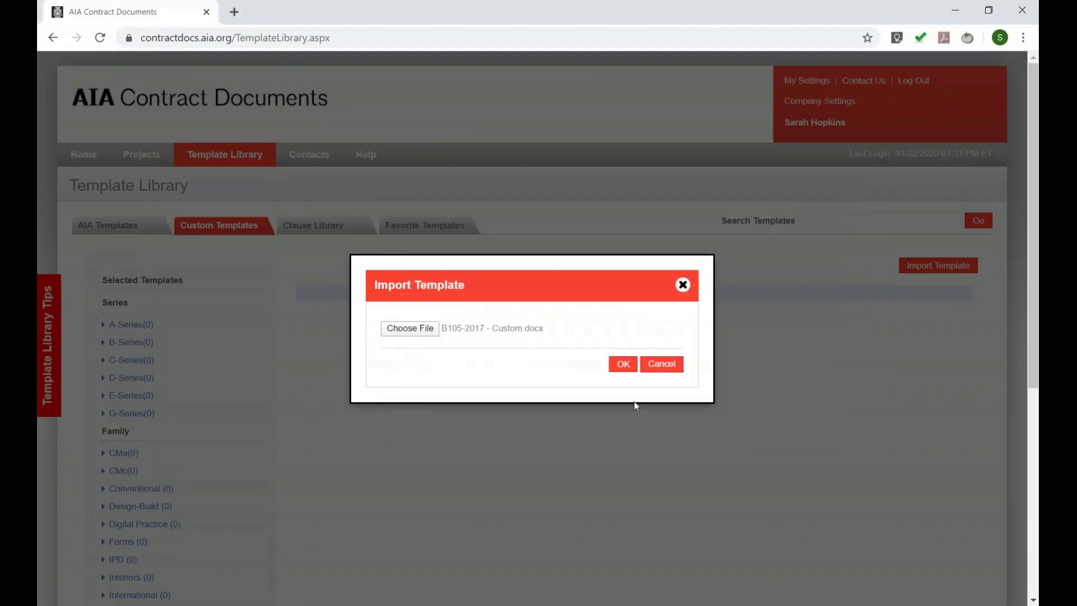
left_click(621, 364)
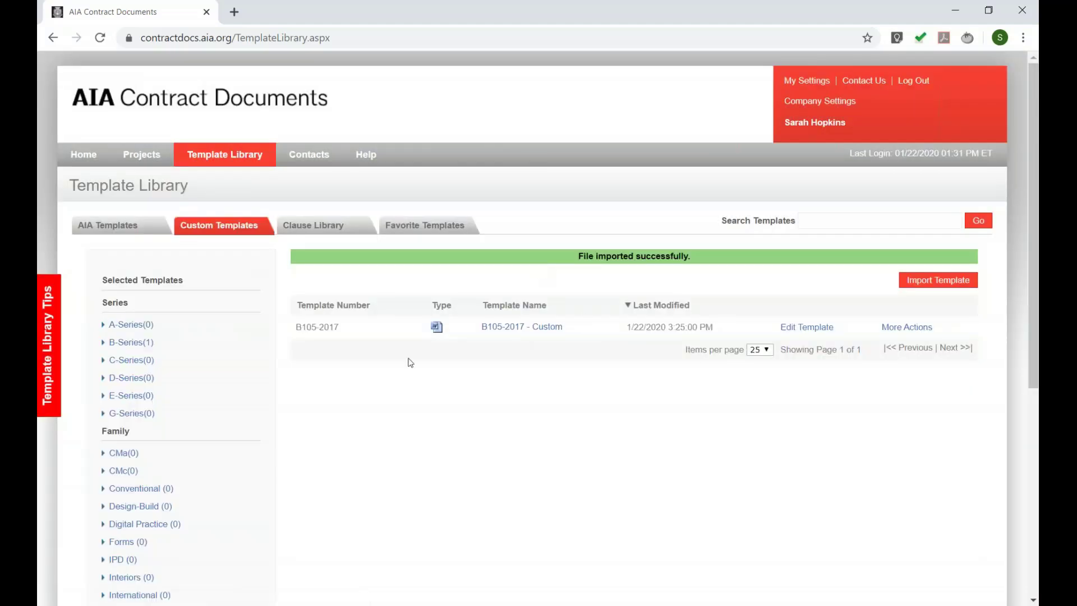
left_click(142, 154)
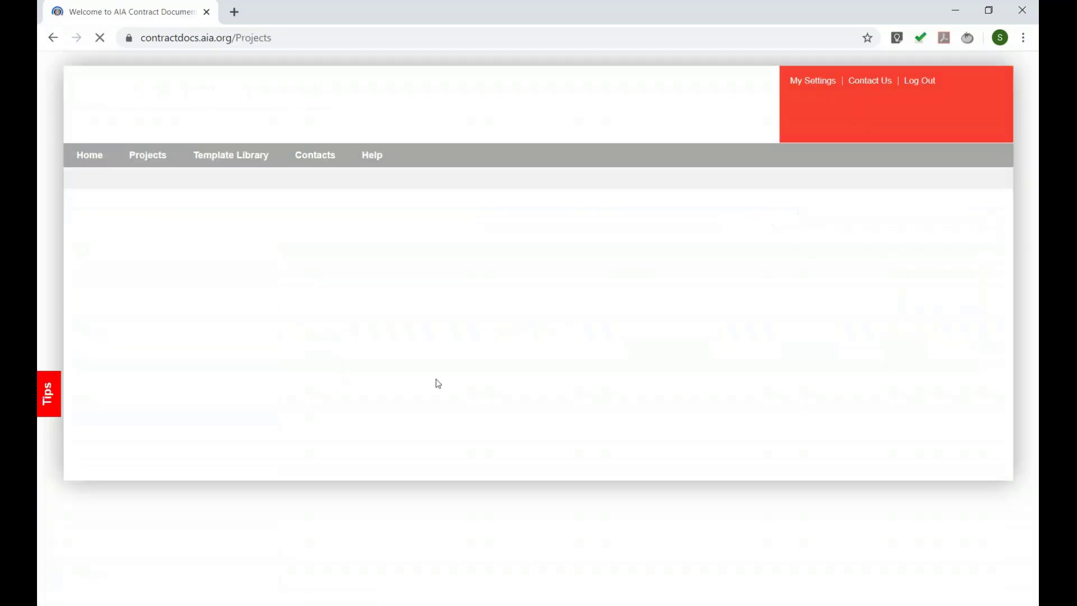
scroll(443, 354, "down", 3)
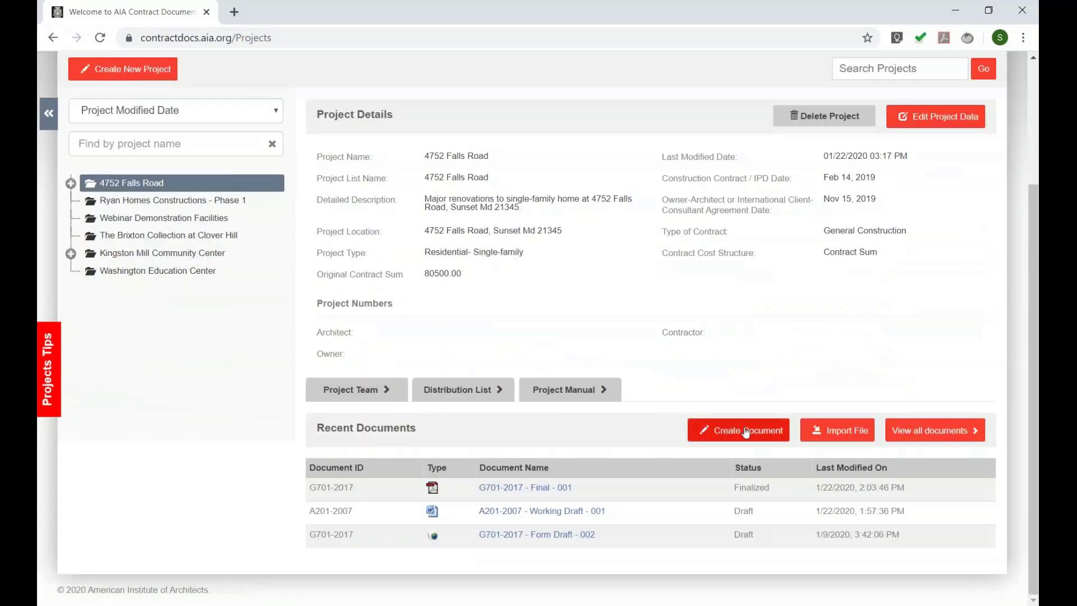
left_click(746, 430)
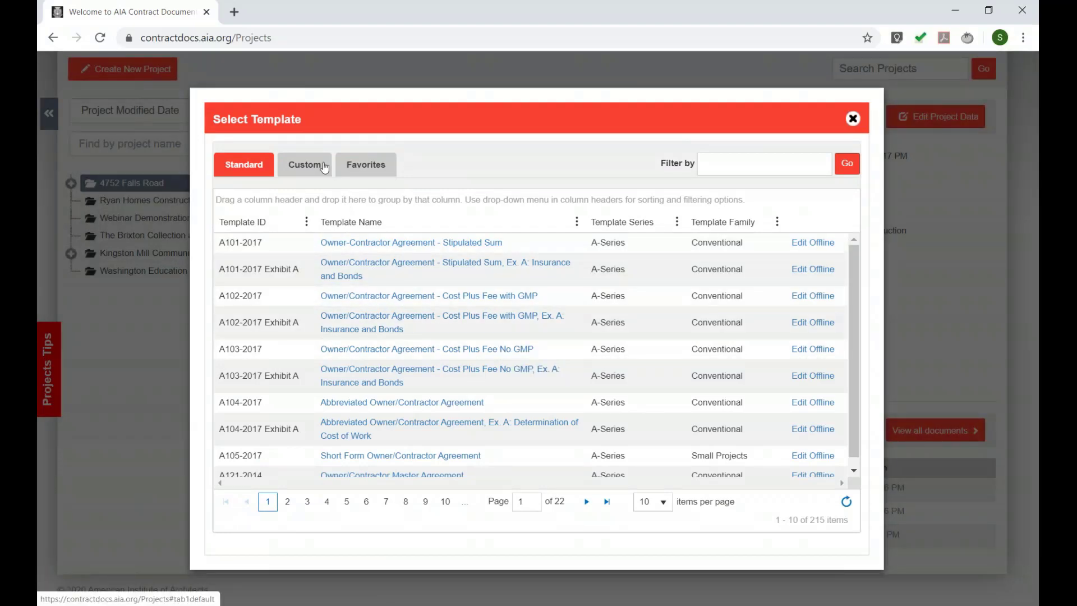
left_click(324, 172)
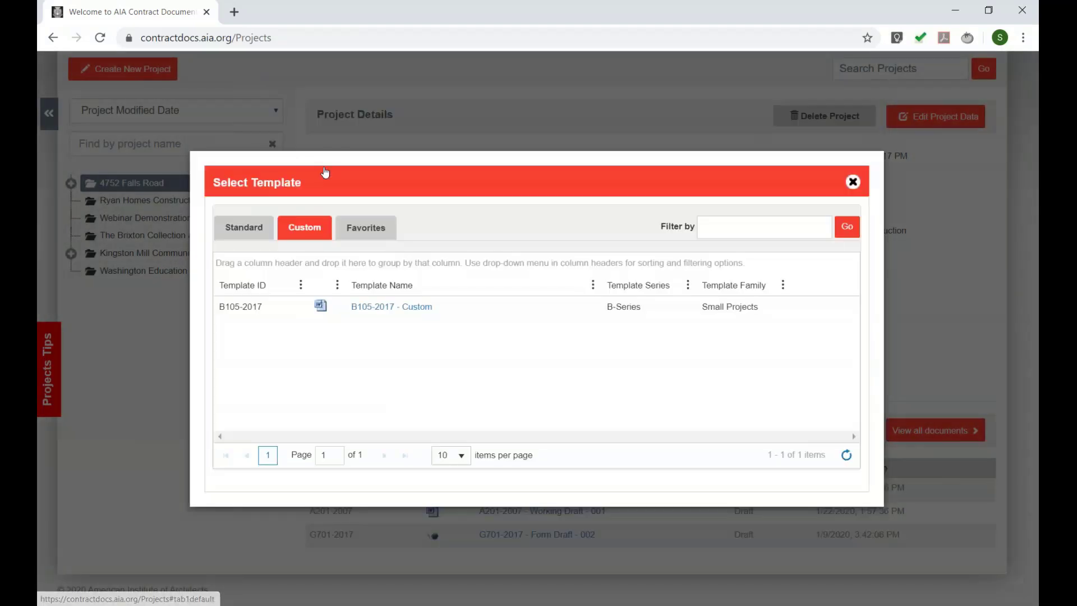
left_click(409, 312)
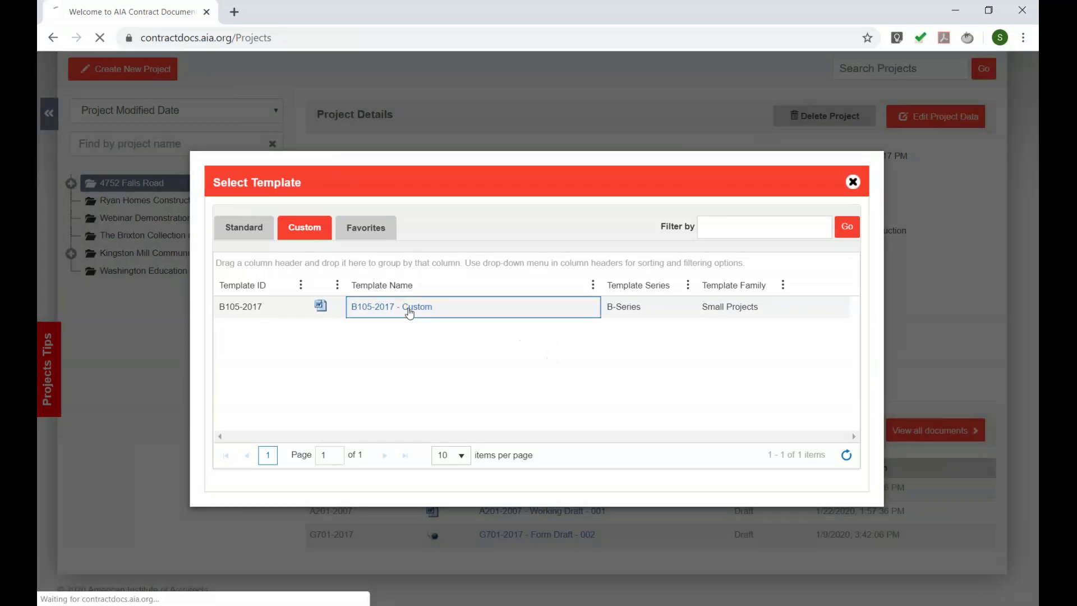
left_click(113, 586)
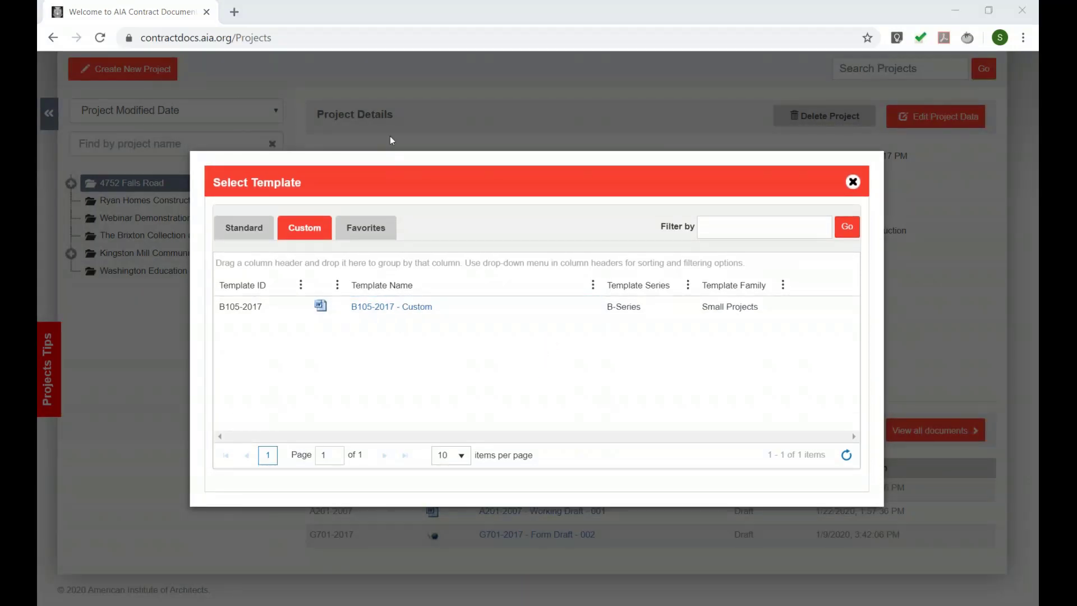
scroll(398, 276, "down", 2)
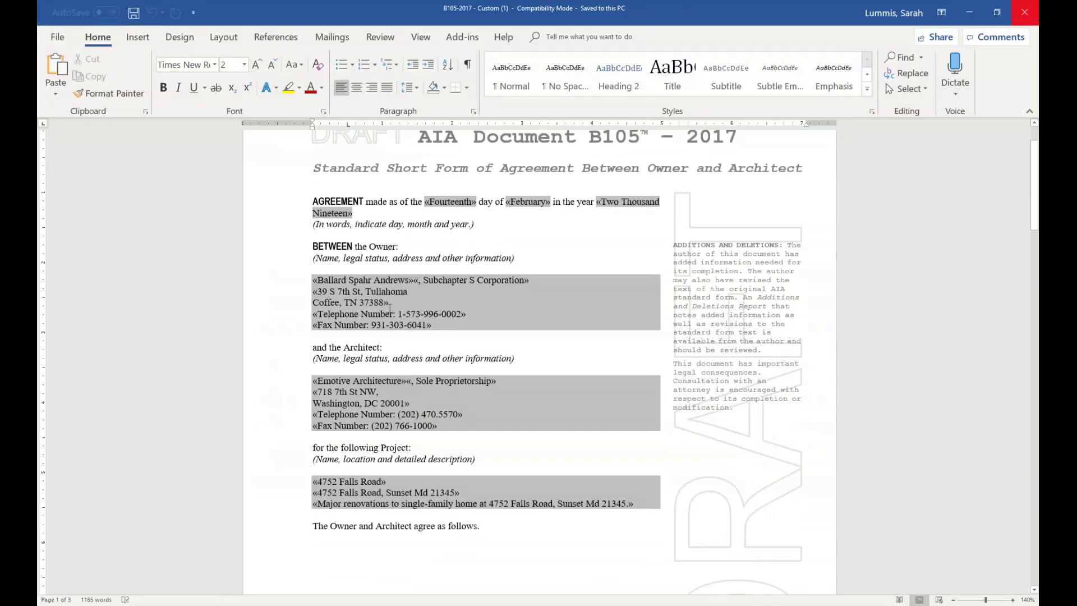
- Check the Owner details and red sample edit, then close Word and the Select Template dialog
left_click_drag(449, 323, 336, 280)
left_click(447, 298)
scroll(443, 289, "down", 10)
scroll(439, 280, "down", 7)
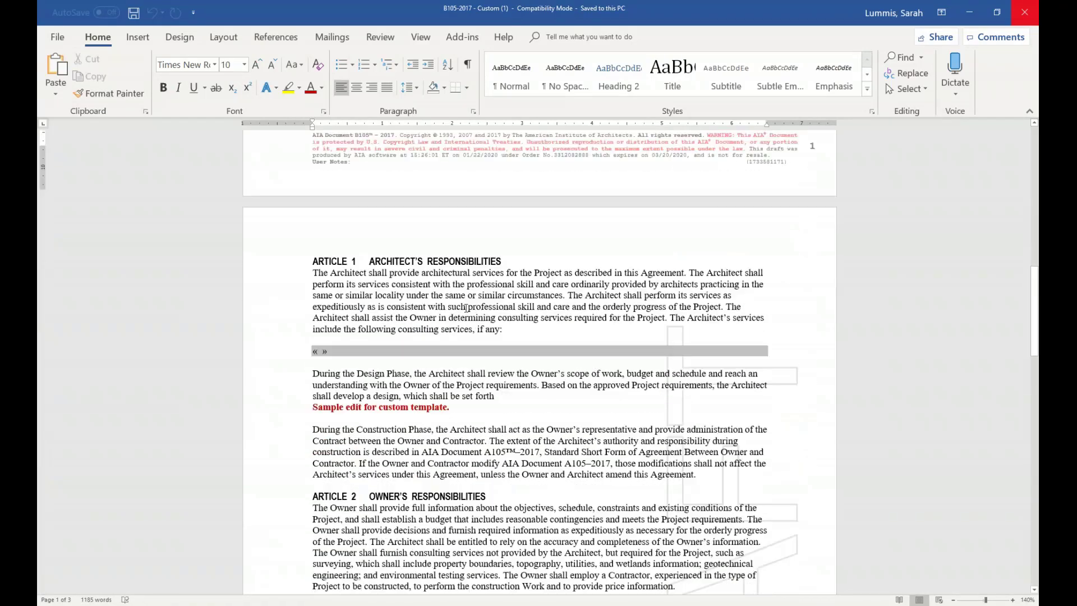
left_click_drag(456, 399, 331, 393)
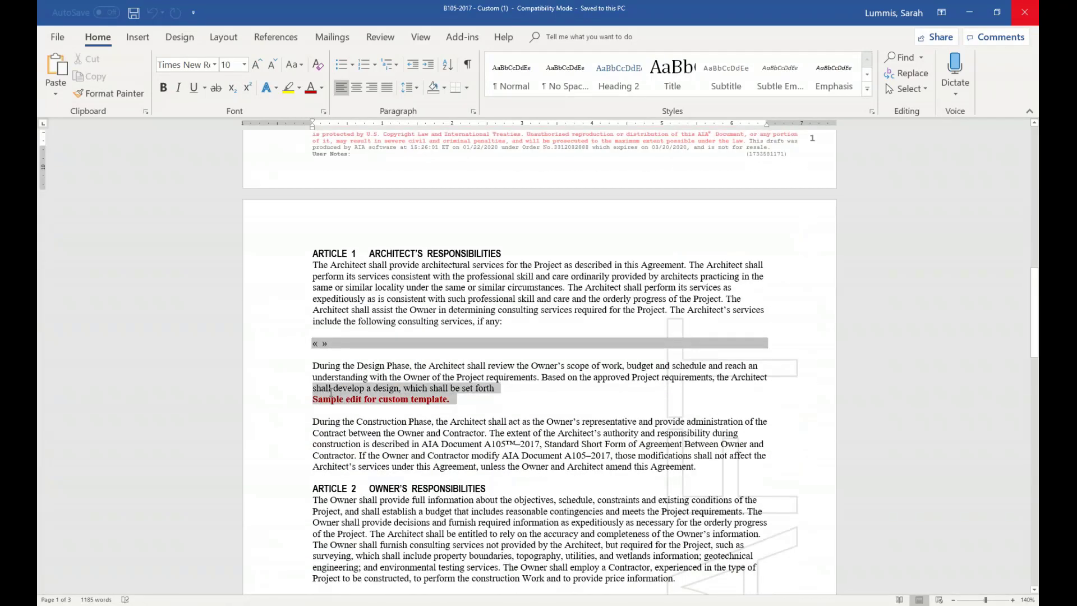
left_click(495, 400)
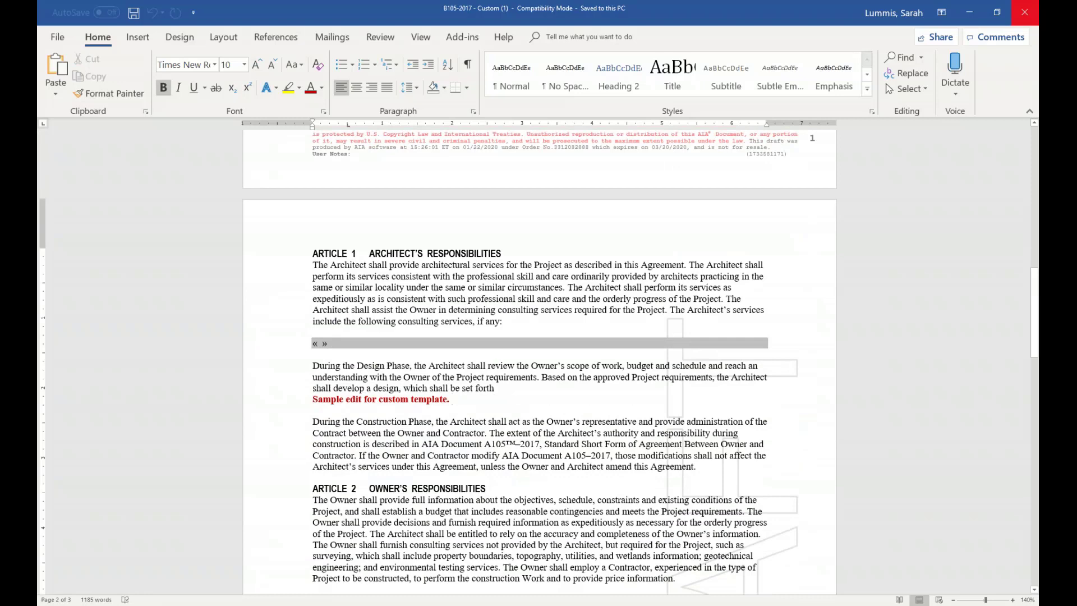
scroll(447, 371, "down", 5)
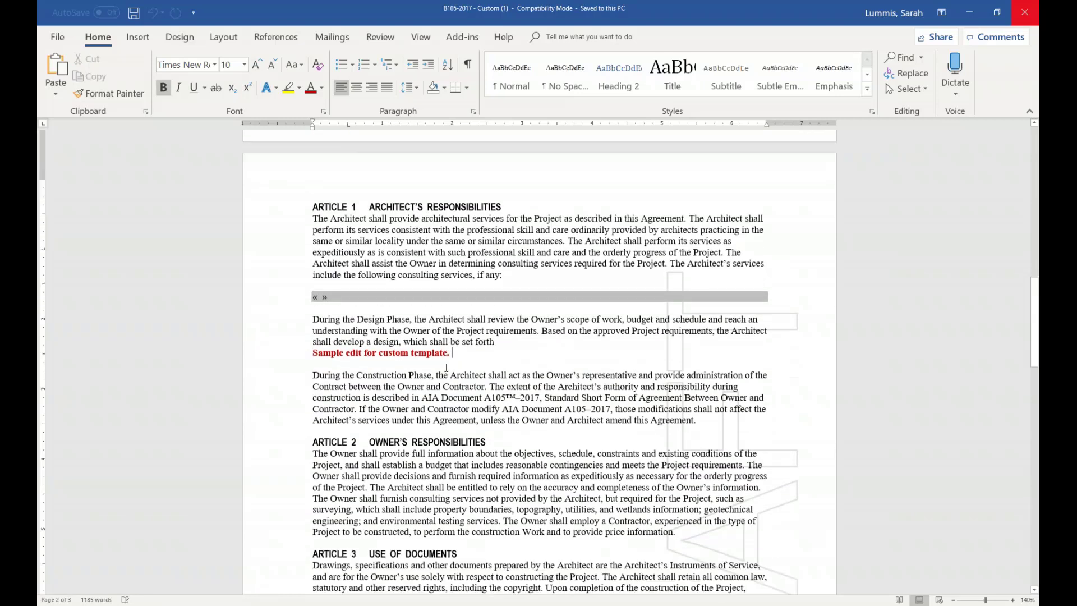
scroll(442, 319, "up", 20)
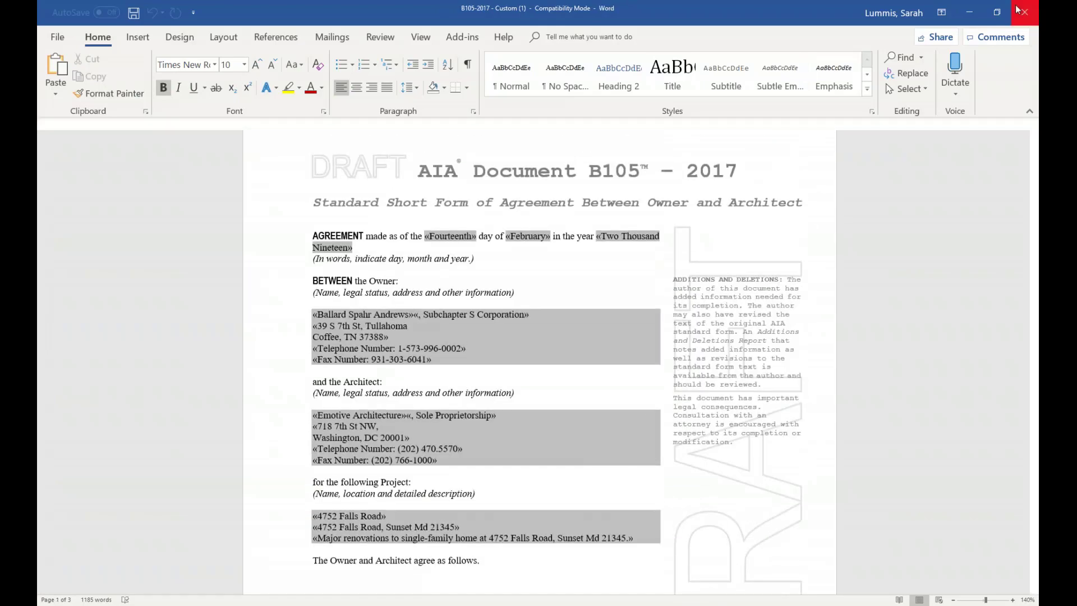
left_click(1035, 6)
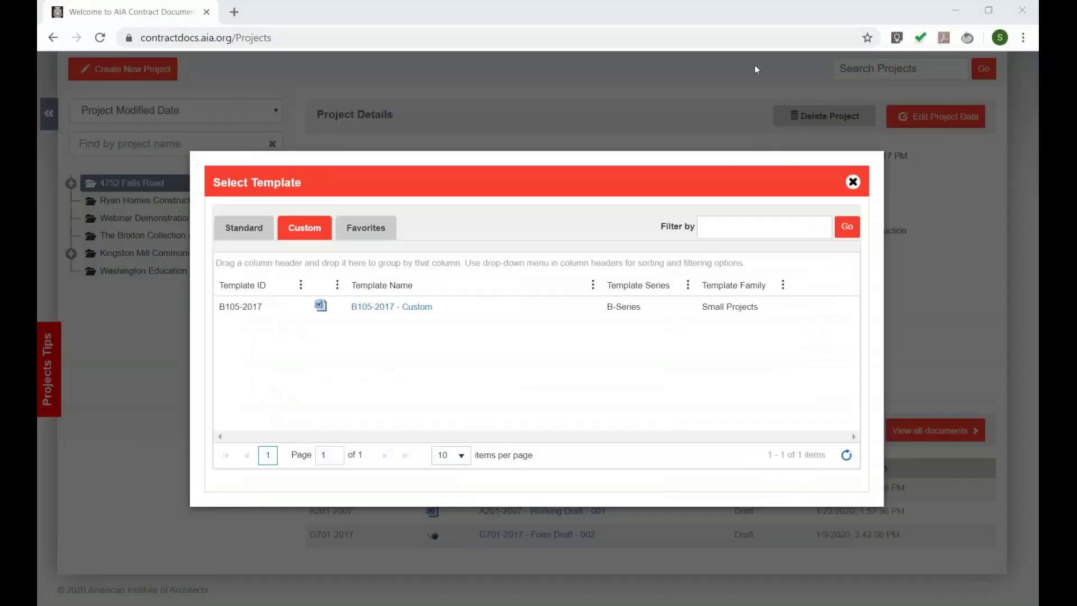
left_click(852, 182)
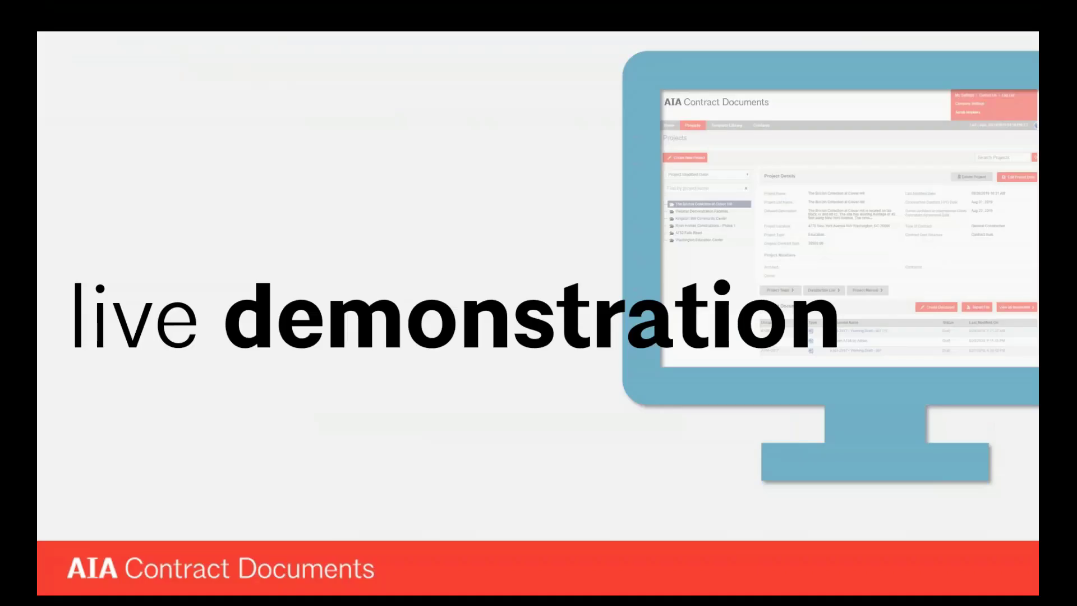
- Advance the slideshow past the live demonstration slide
left_click(234, 180)
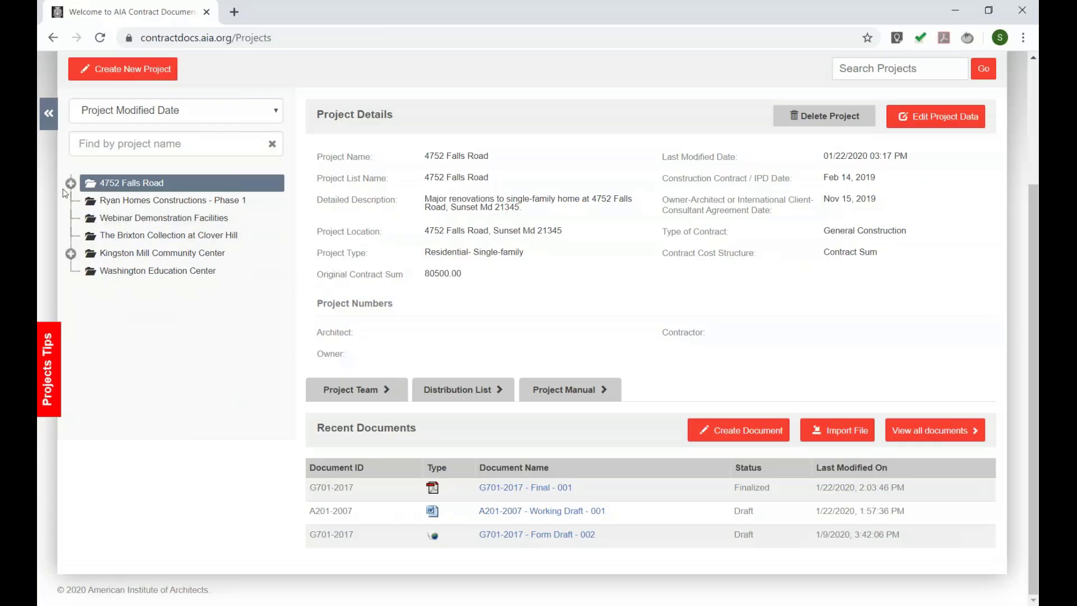
left_click(71, 184)
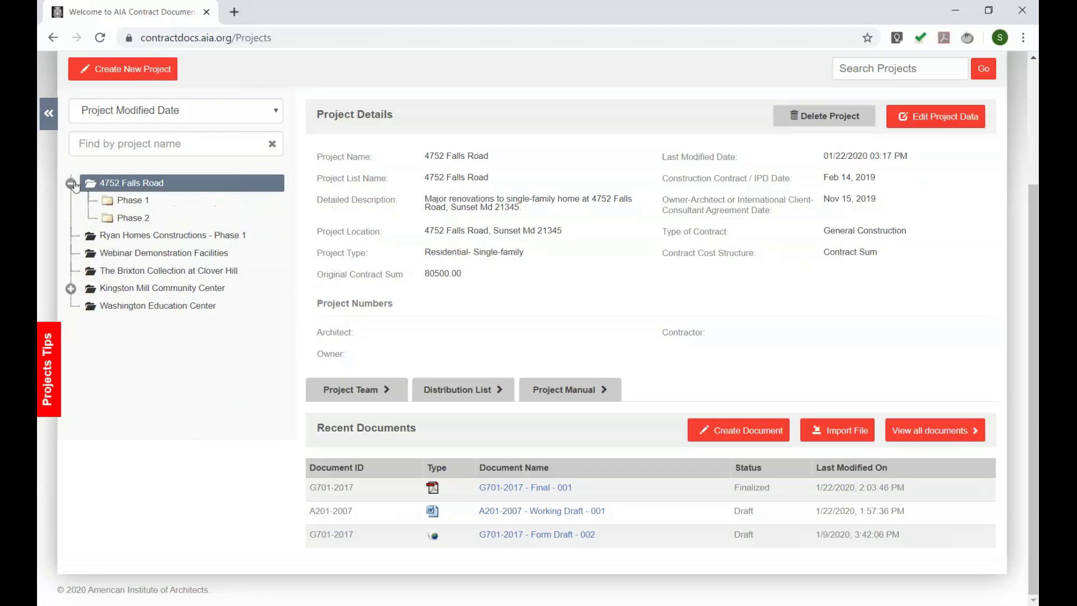
left_click(134, 218)
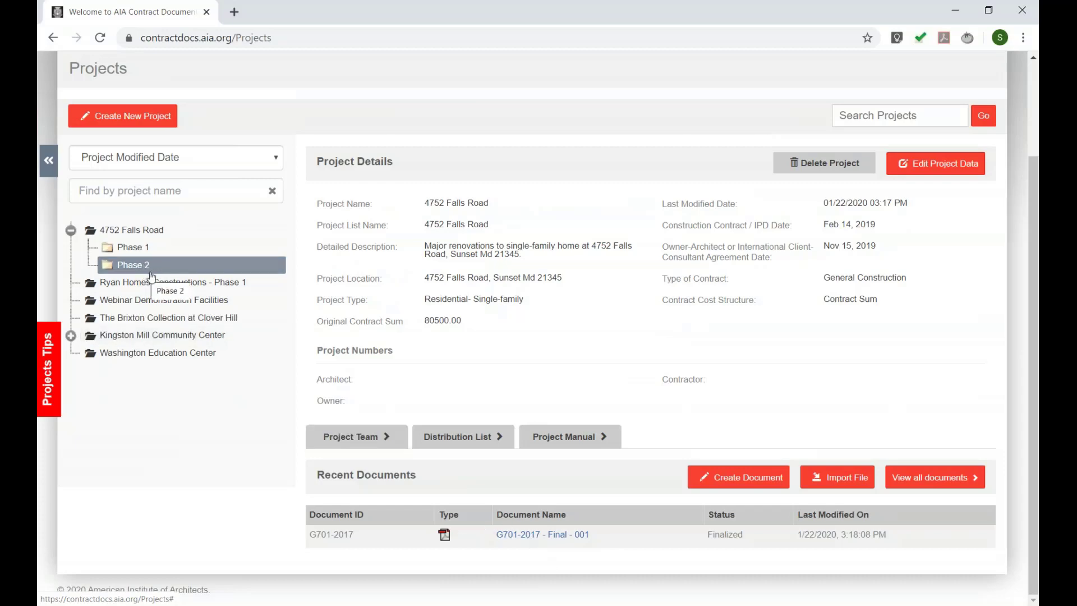
left_click(150, 235)
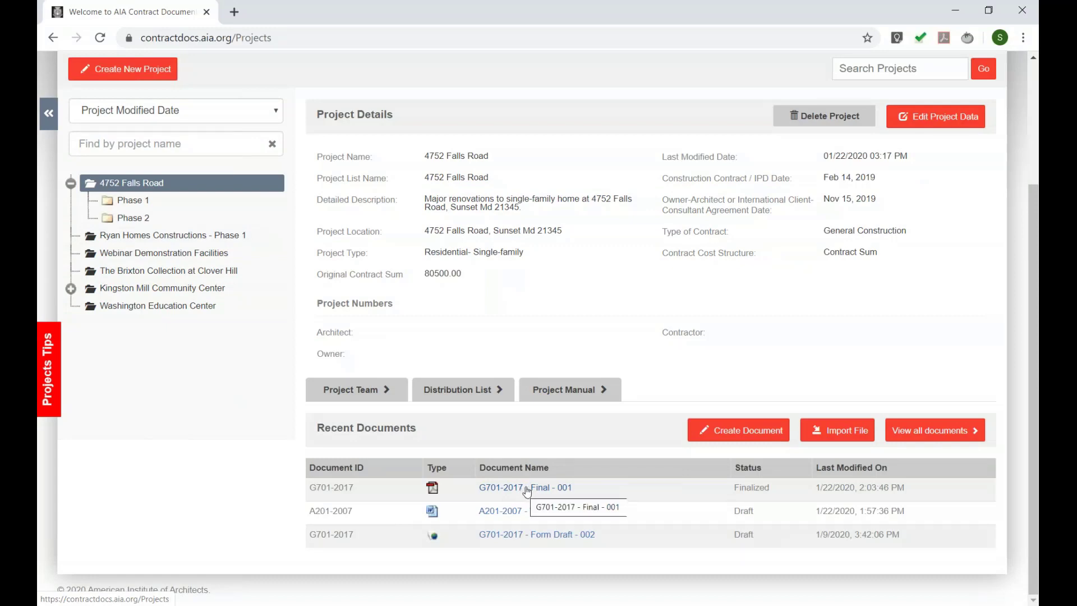
left_click(185, 218)
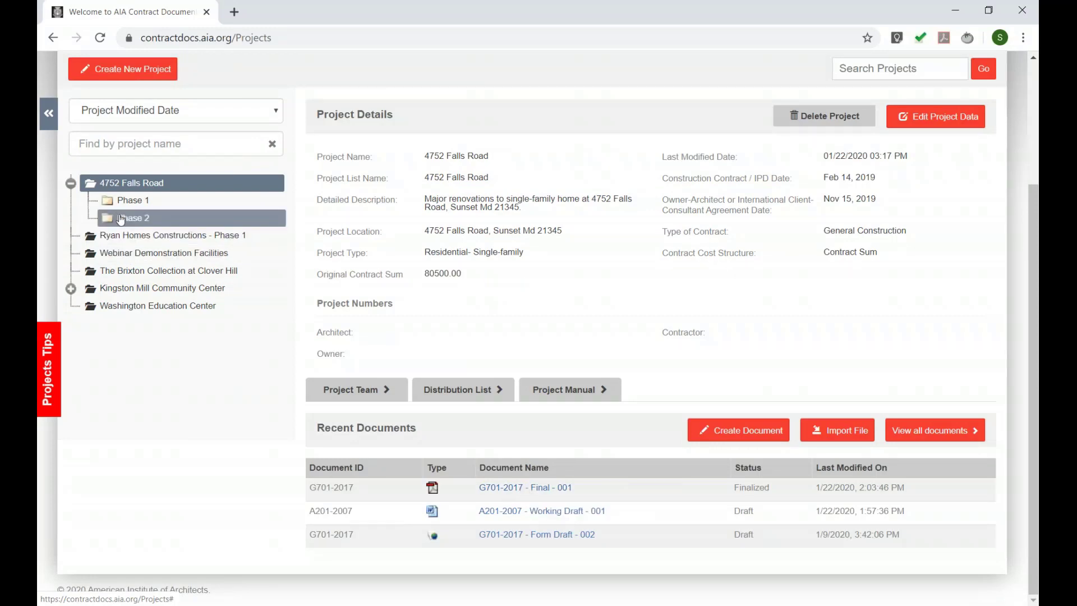
left_click(170, 232)
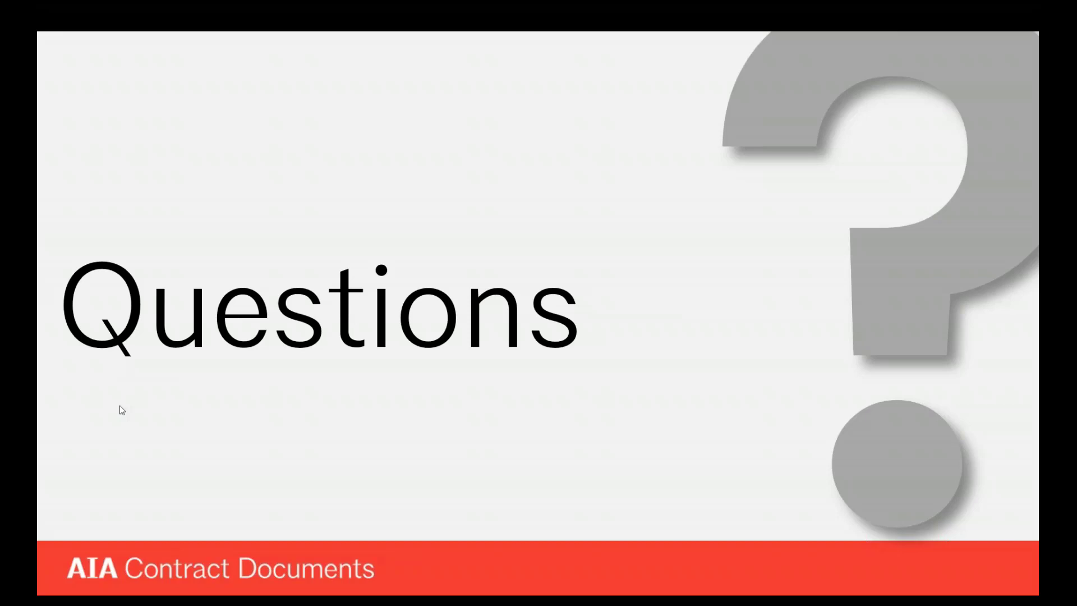
key("alt+Tab")
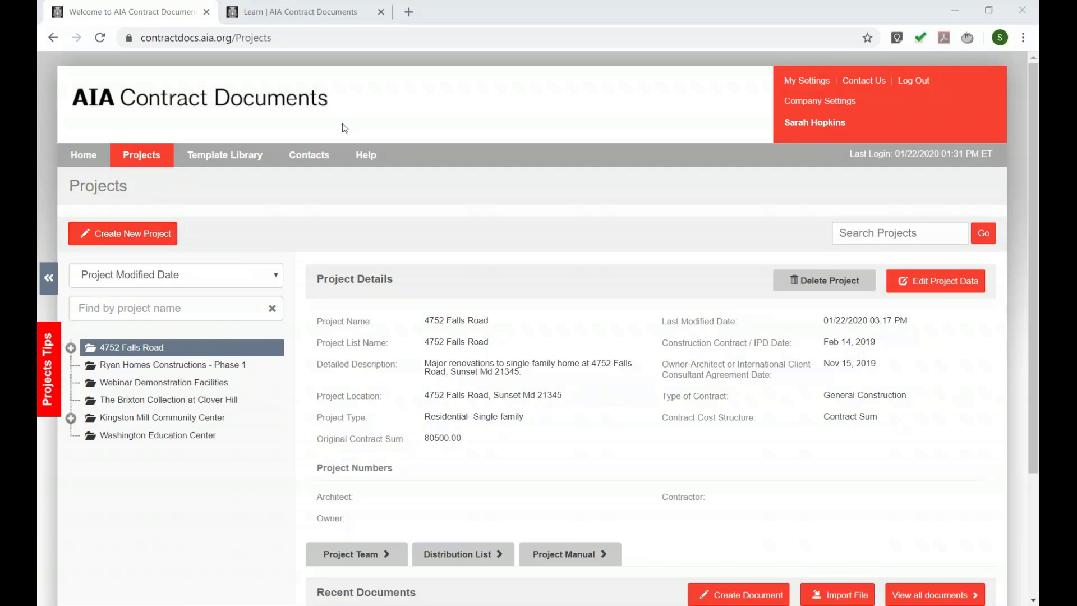
- Start a new project named 'Webinar Demonstration Facilities' with description 'Sample description.'
scroll(275, 179, "down", 1)
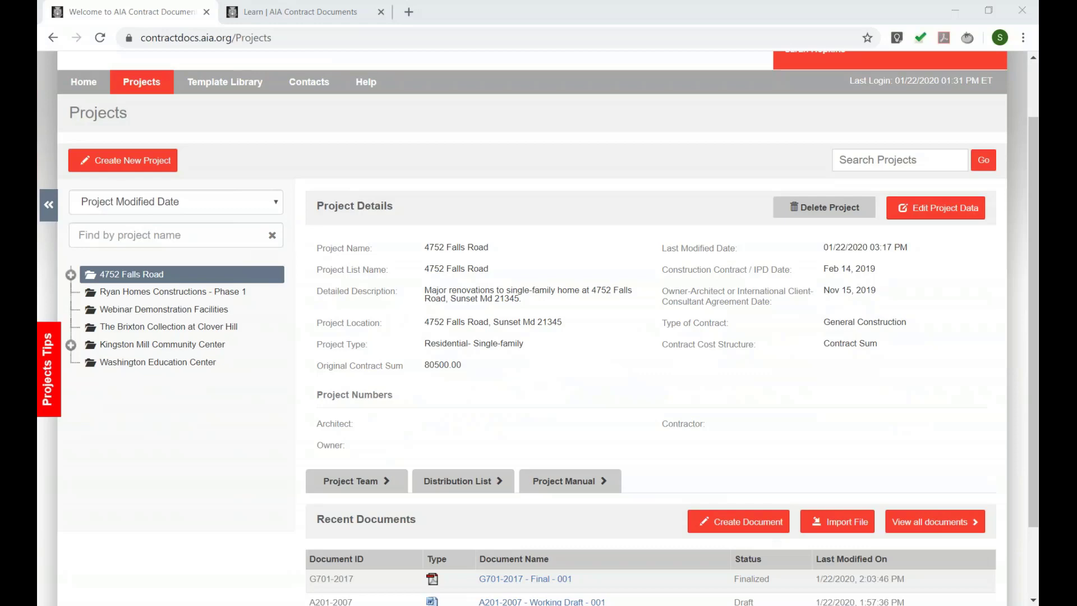
left_click(132, 161)
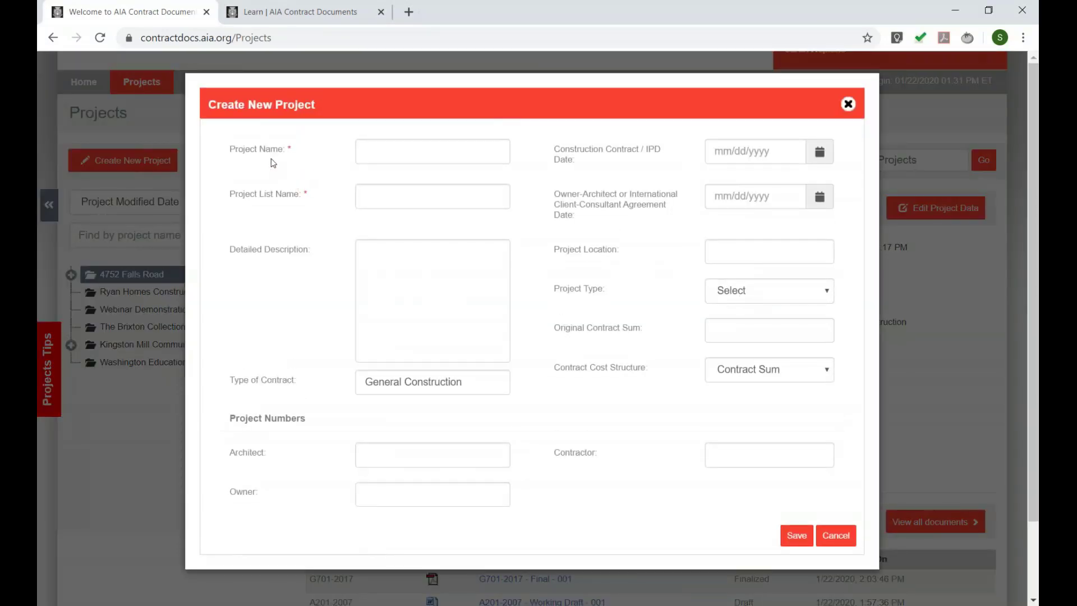
left_click(375, 158)
type("Wed")
key("BackSpace")
type("binar Demonstration Facilities")
left_click(382, 289)
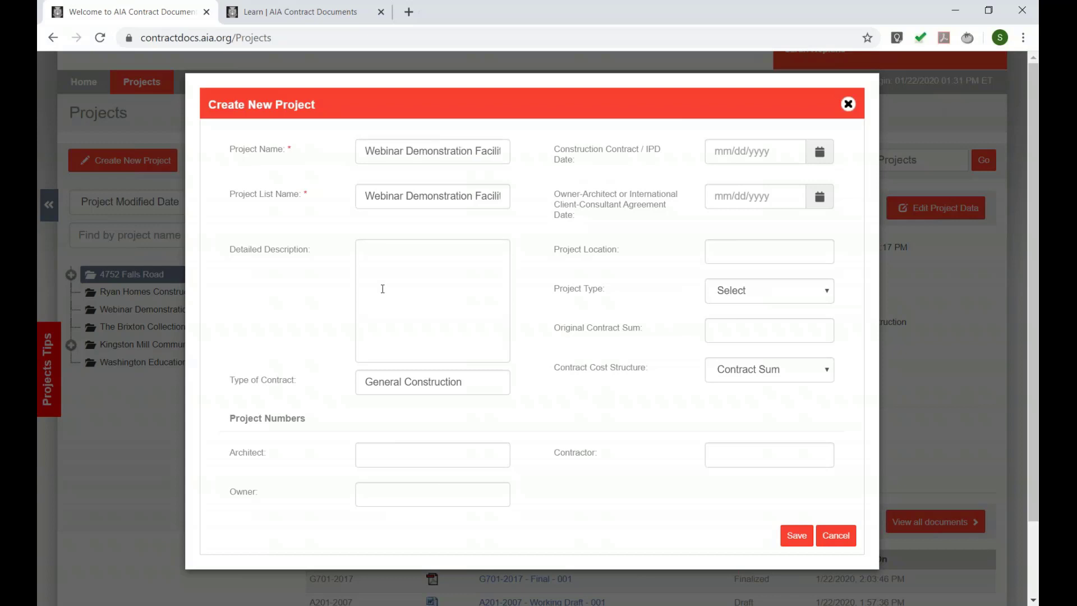
type("Sample des")
type("cirp")
key("BackSpace")
key("BackSpace")
key("BackSpace")
type("ription.")
- Set both dates to January 2, location Washington, DC, type Education, and contract sum 5758
left_click(819, 151)
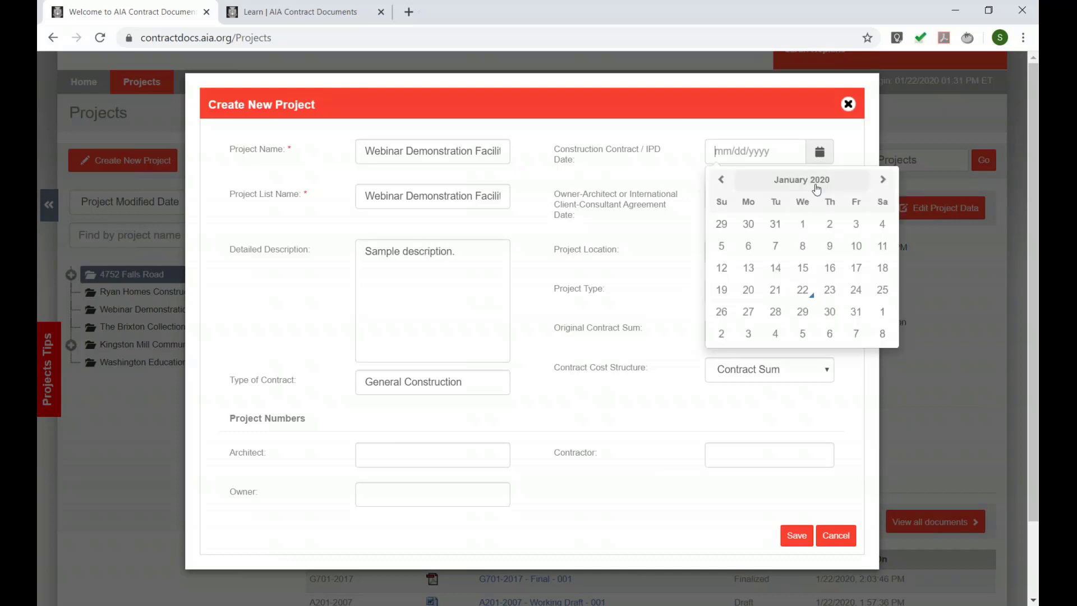
left_click(829, 224)
left_click(825, 199)
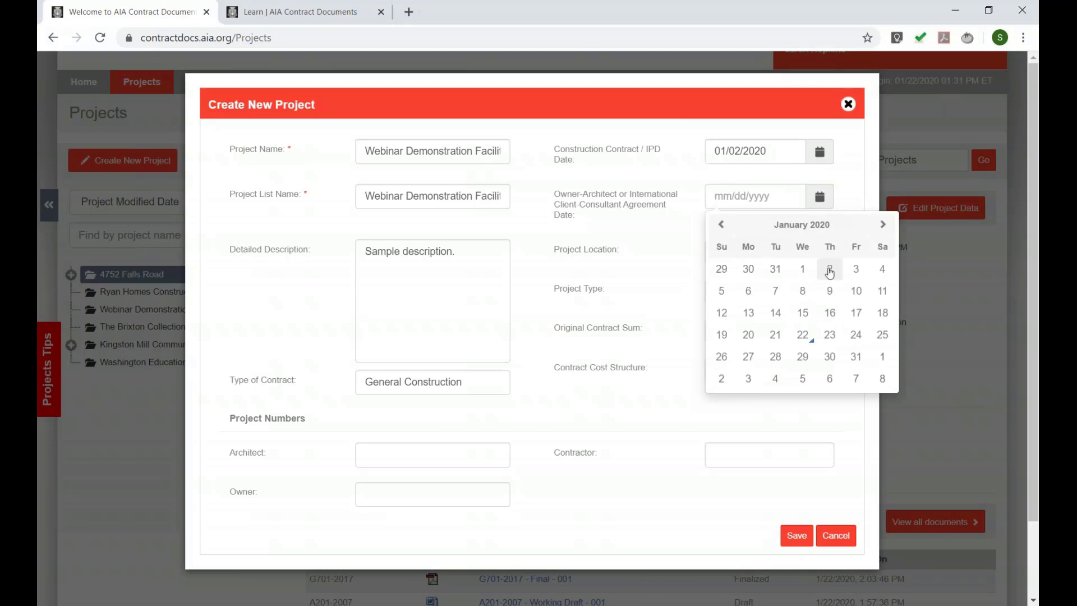
left_click(830, 269)
left_click(780, 247)
type("Washington, DC")
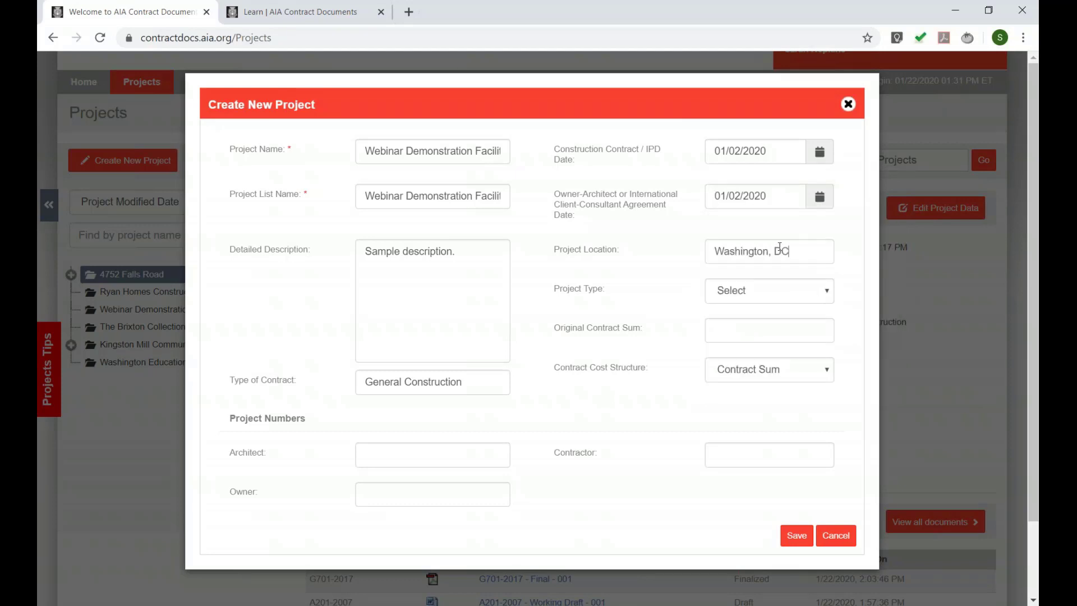
left_click(736, 290)
left_click(736, 390)
left_click(734, 329)
type("5758")
- Remove 'Facilities' from the project name and save the project as 'Webinar Demonstration'
left_click(797, 536)
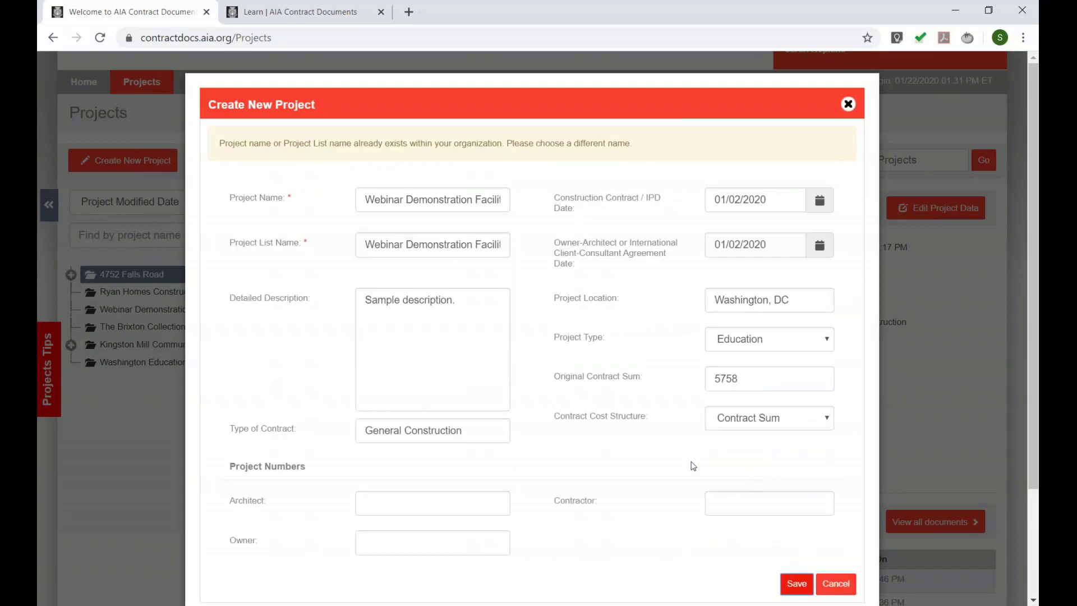
left_click(417, 199)
double_click(478, 200)
key("BackSpace")
left_click(797, 583)
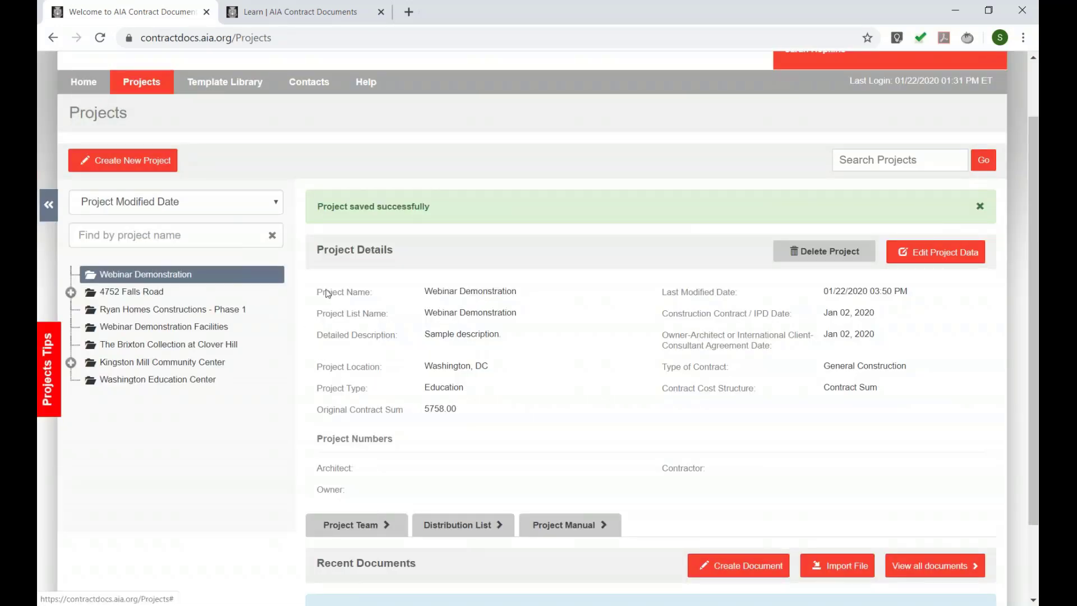
- Open the project's team members and bring up the list of contacts to add
scroll(420, 345, "down", 1)
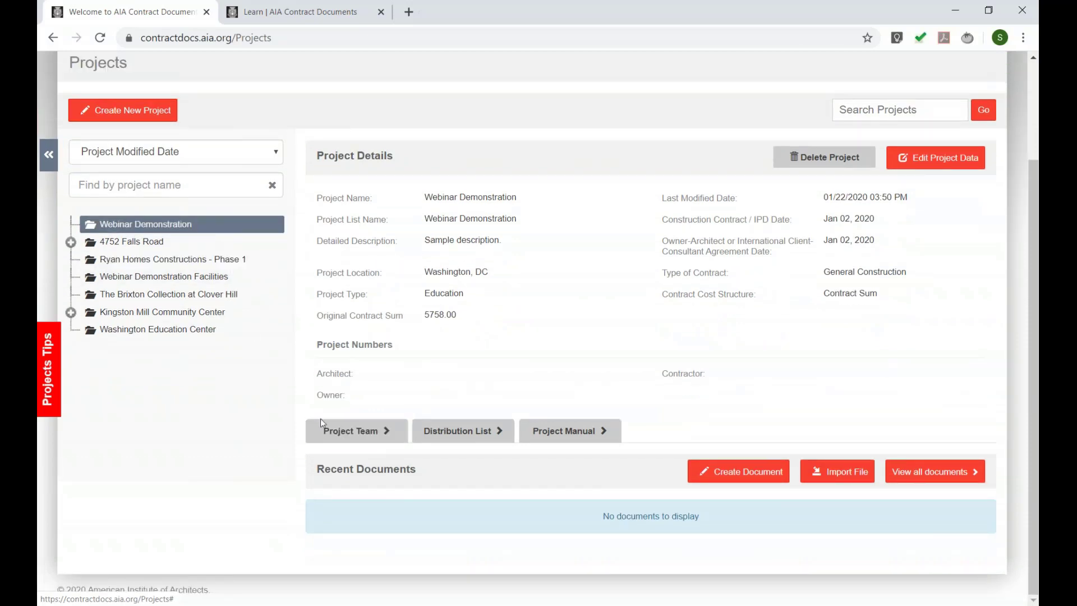
left_click(336, 435)
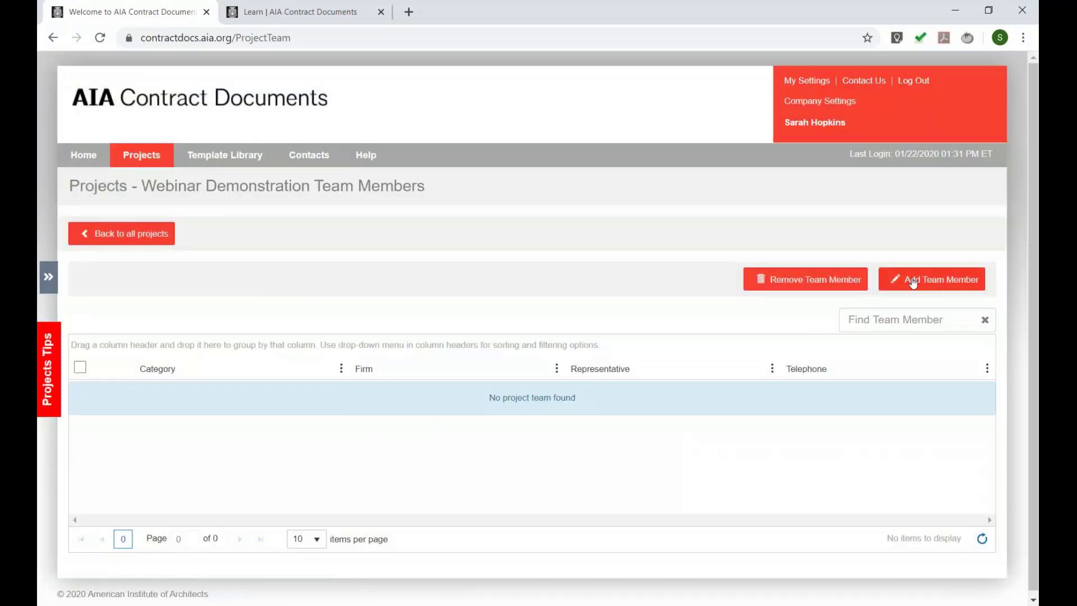
left_click(910, 279)
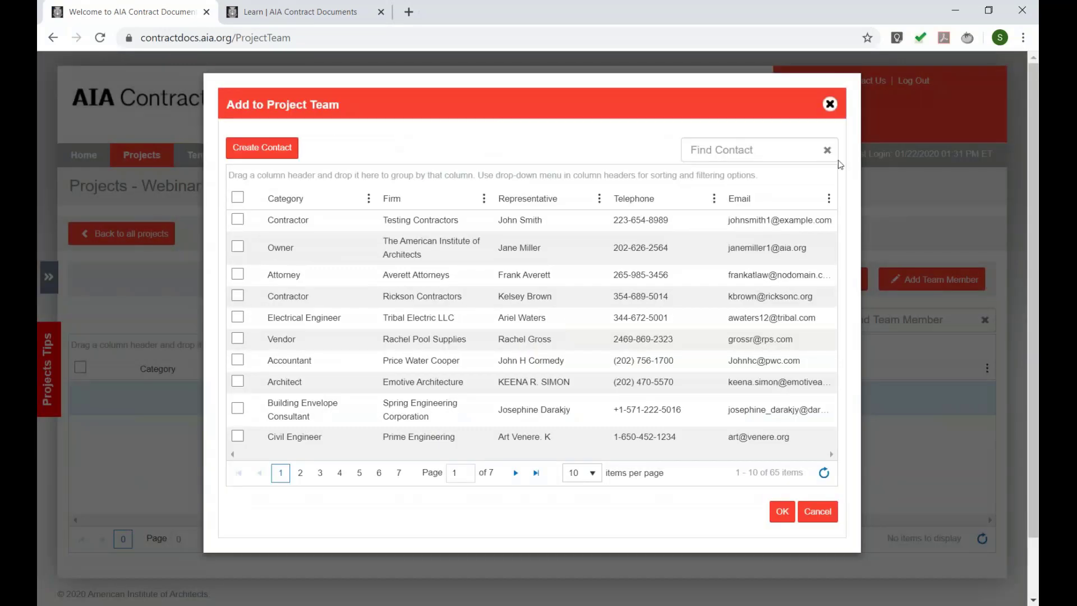
left_click(829, 104)
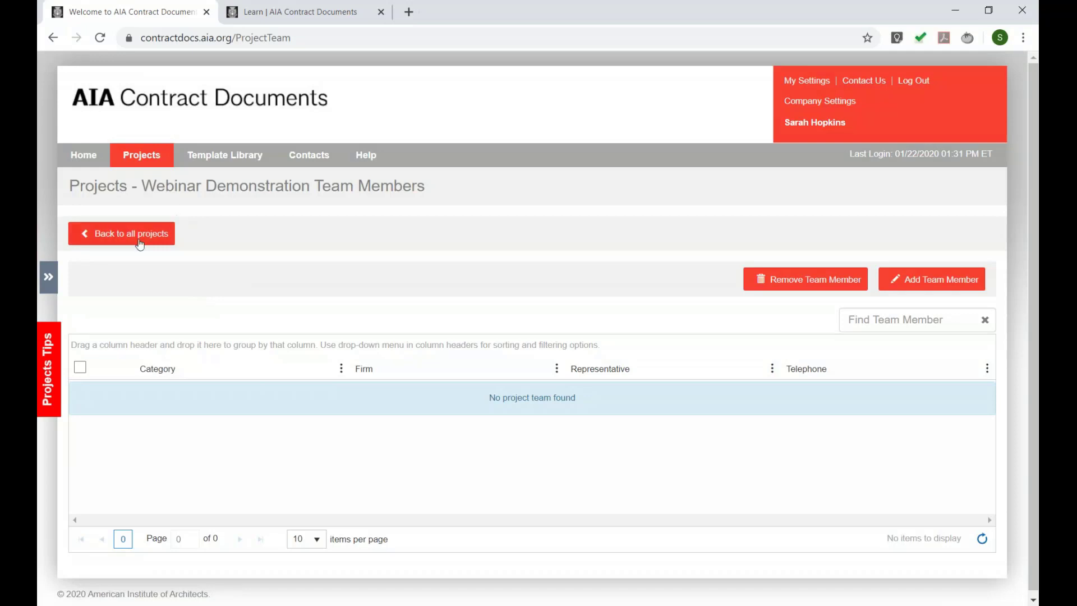
left_click(934, 284)
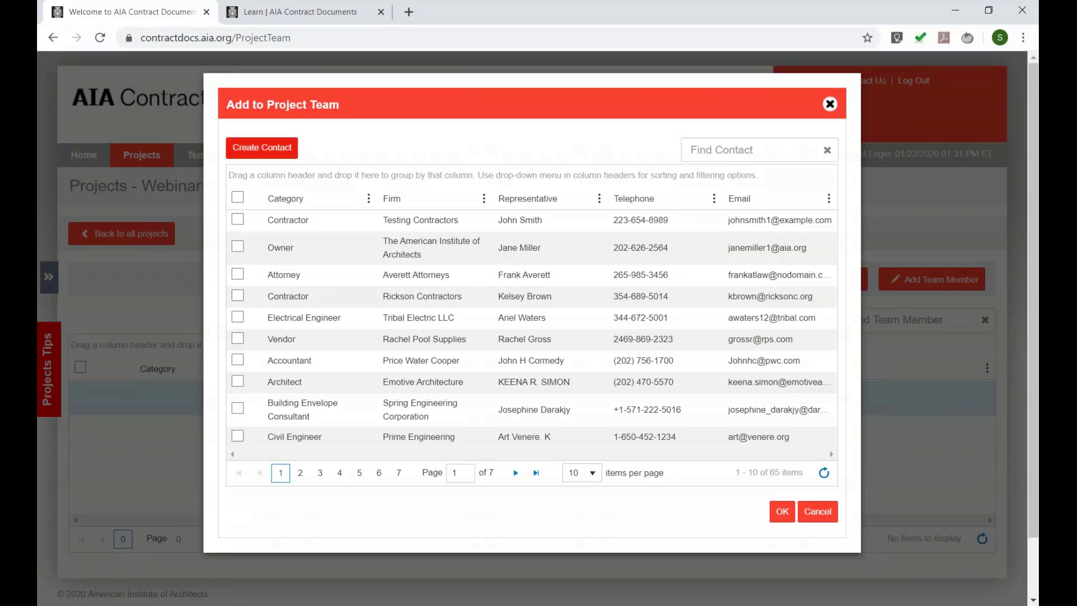
left_click(257, 148)
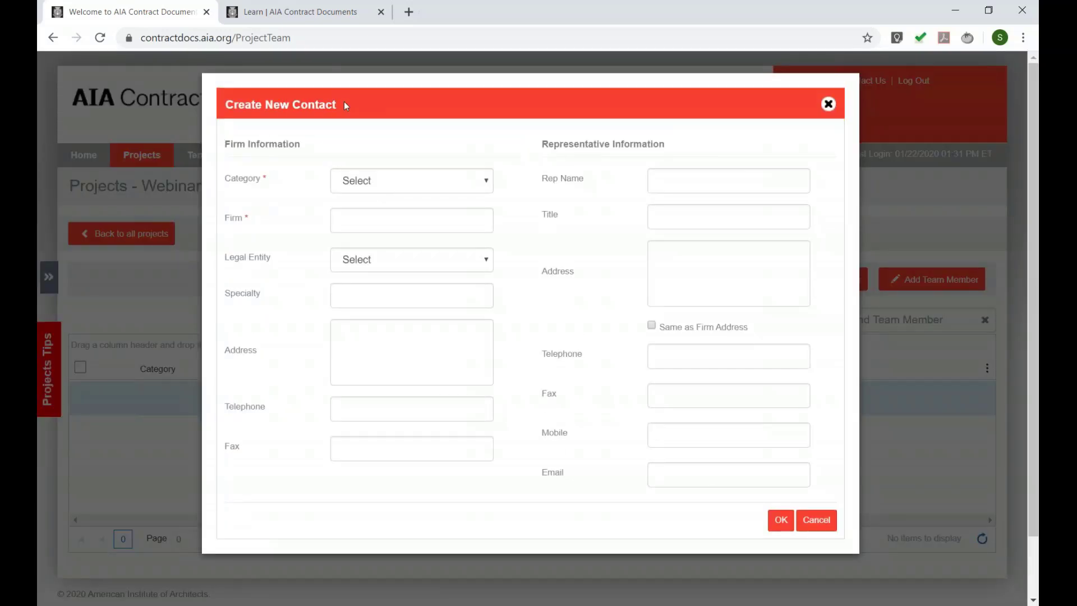
left_click(829, 104)
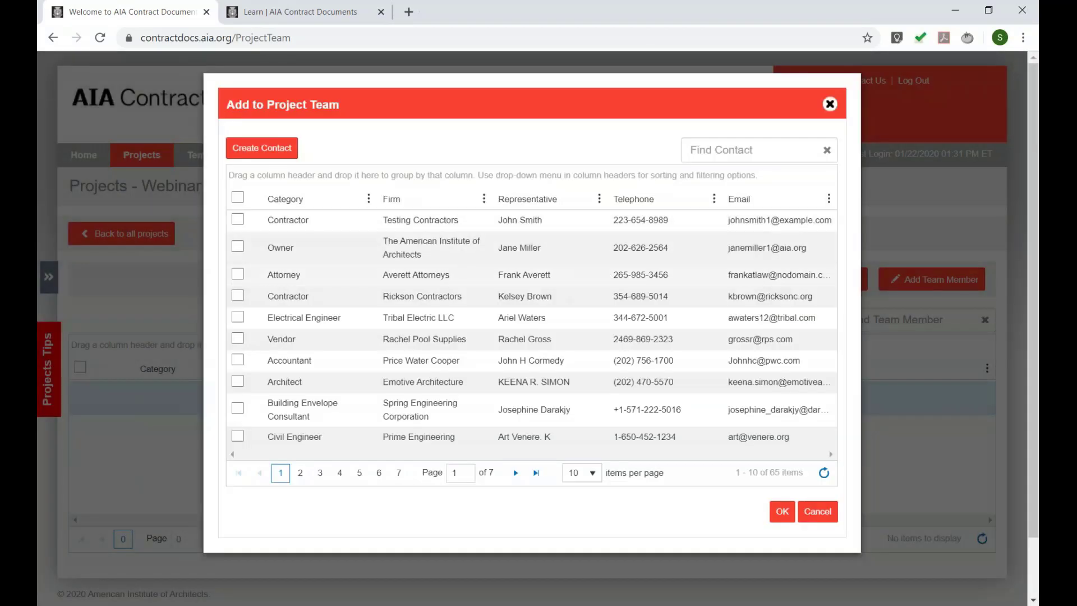
- Tick the Contractor, Owner, Attorney and Architect contacts and add them to the team
left_click(238, 296)
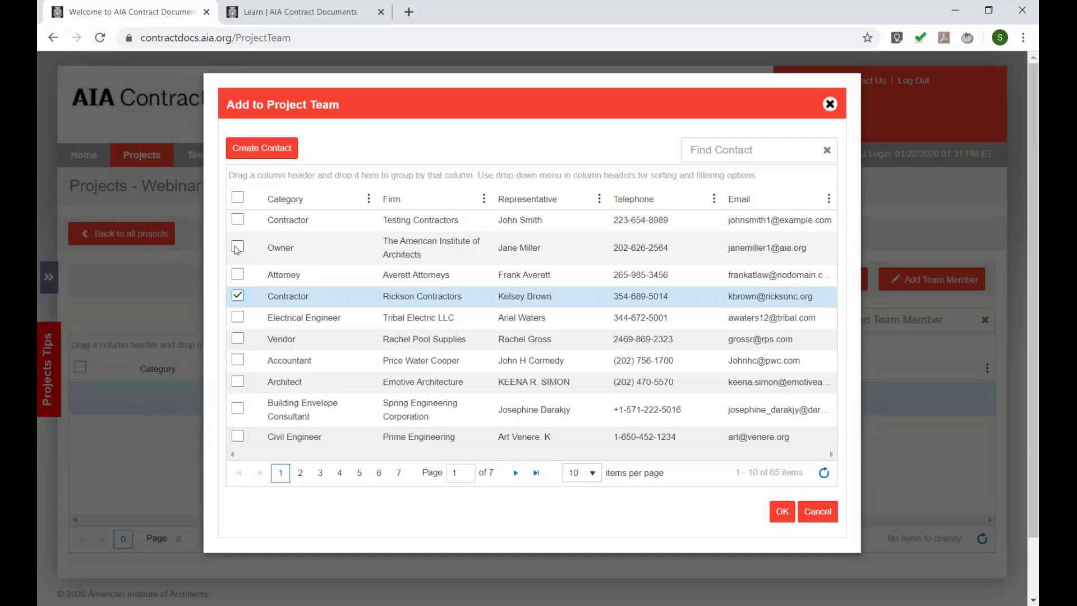
left_click(238, 247)
left_click(238, 275)
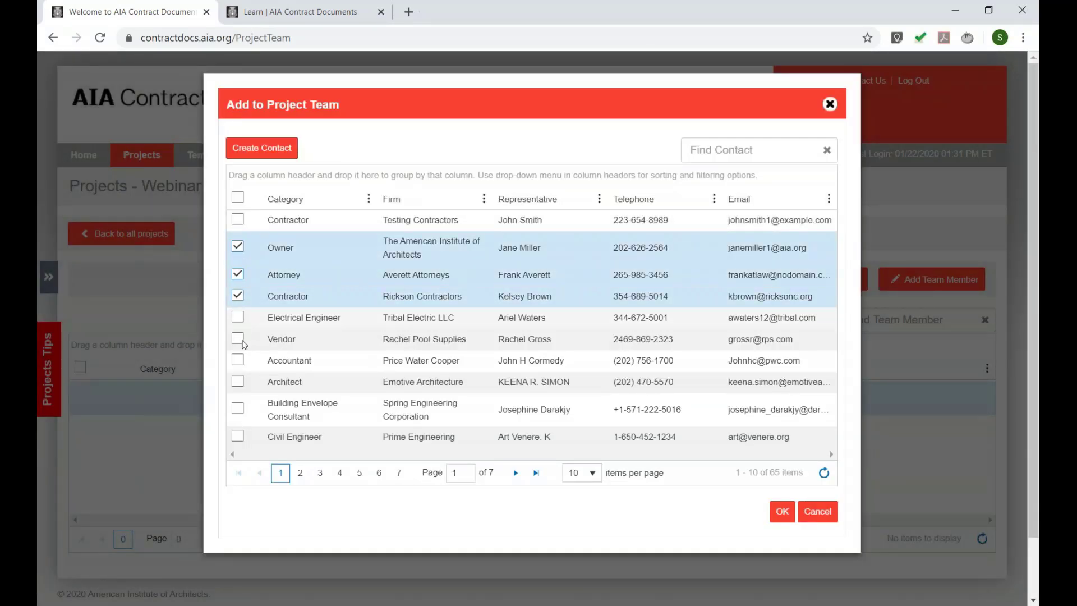
left_click(238, 382)
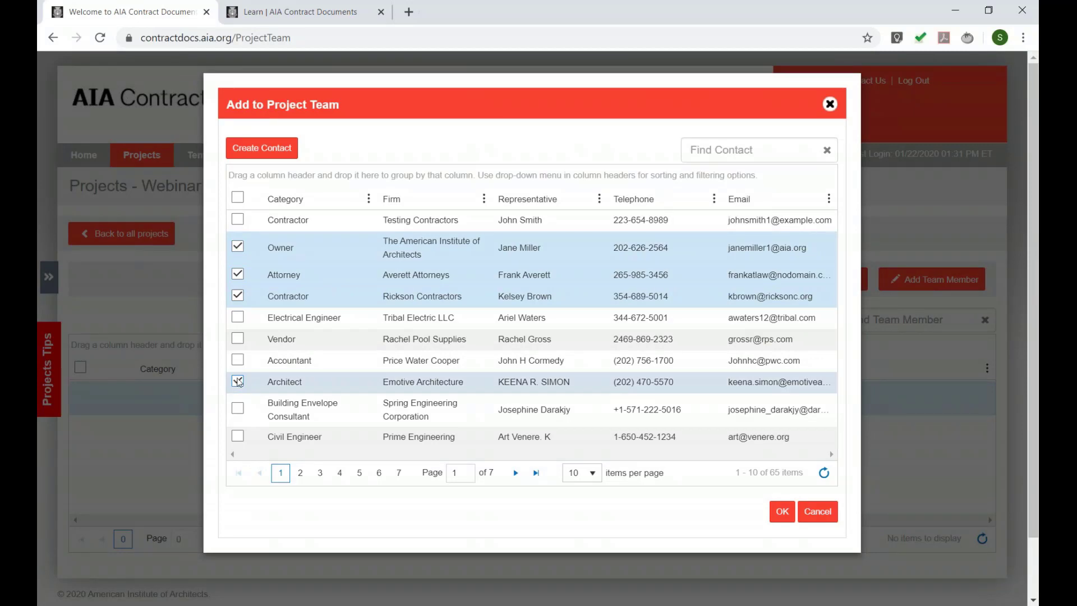
left_click(782, 511)
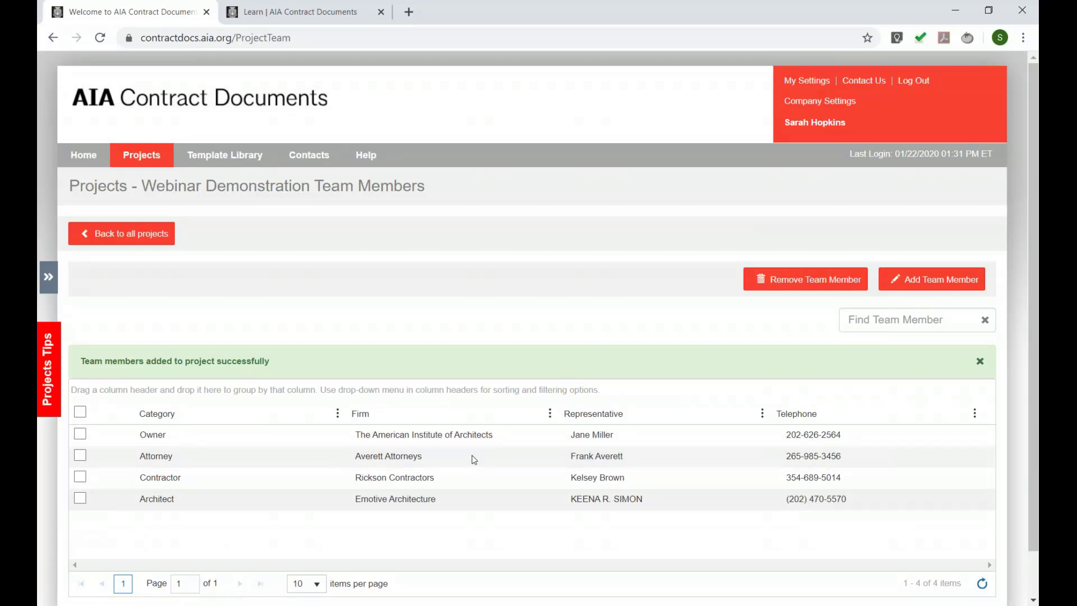
left_click(417, 442)
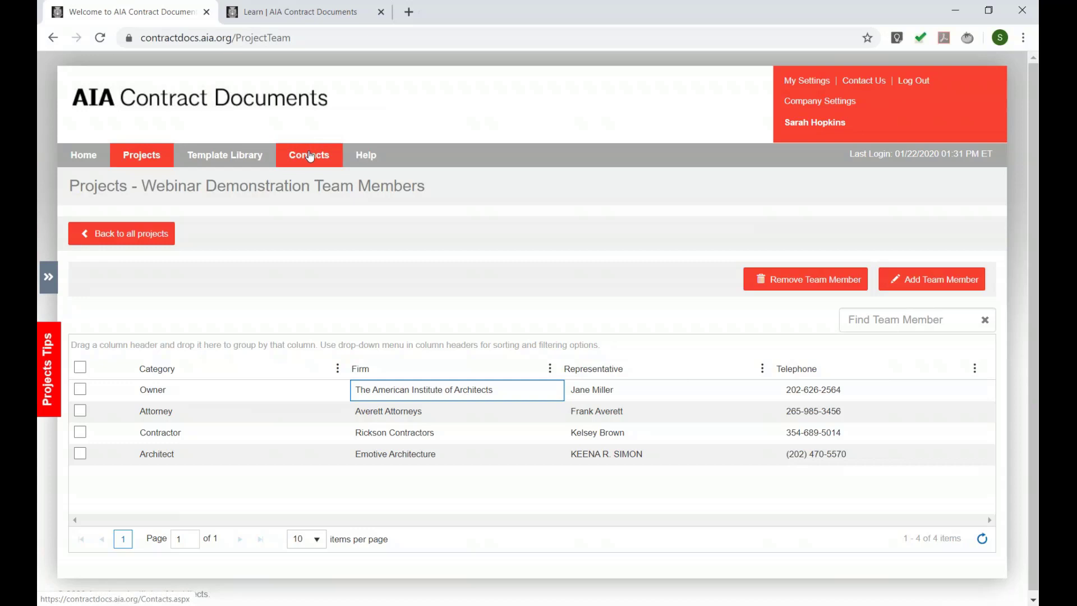
- From all projects, start a new document and filter the templates by 'b104'
left_click(122, 233)
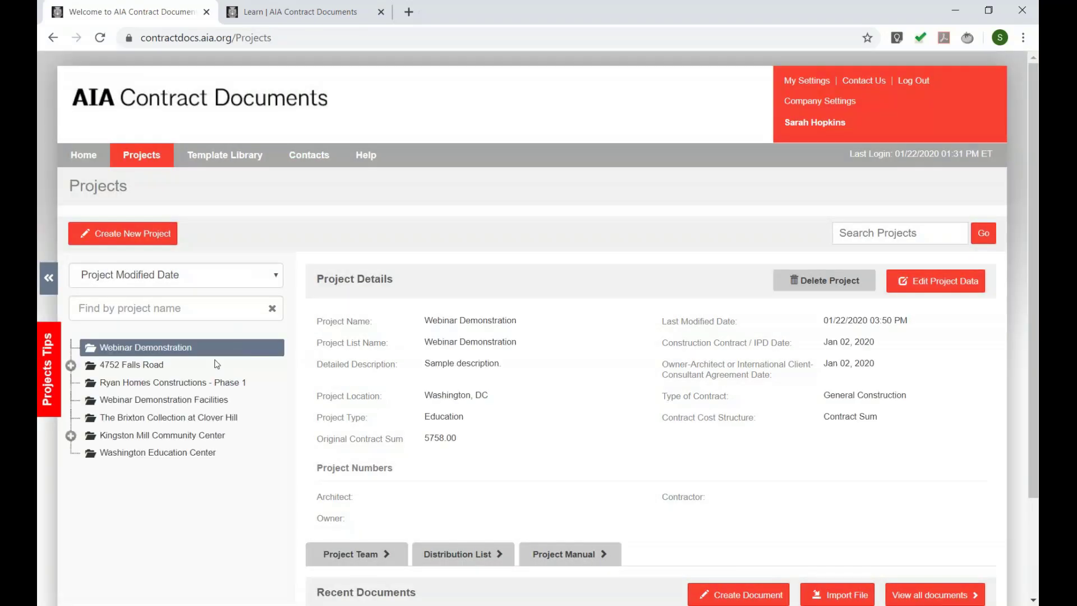
scroll(404, 277, "down", 2)
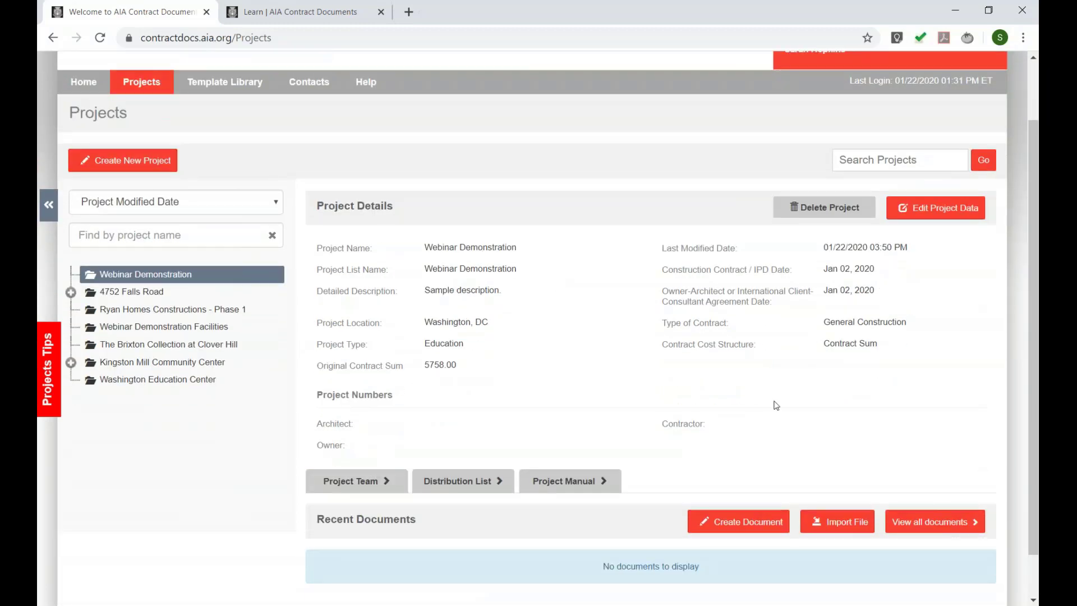
left_click(746, 521)
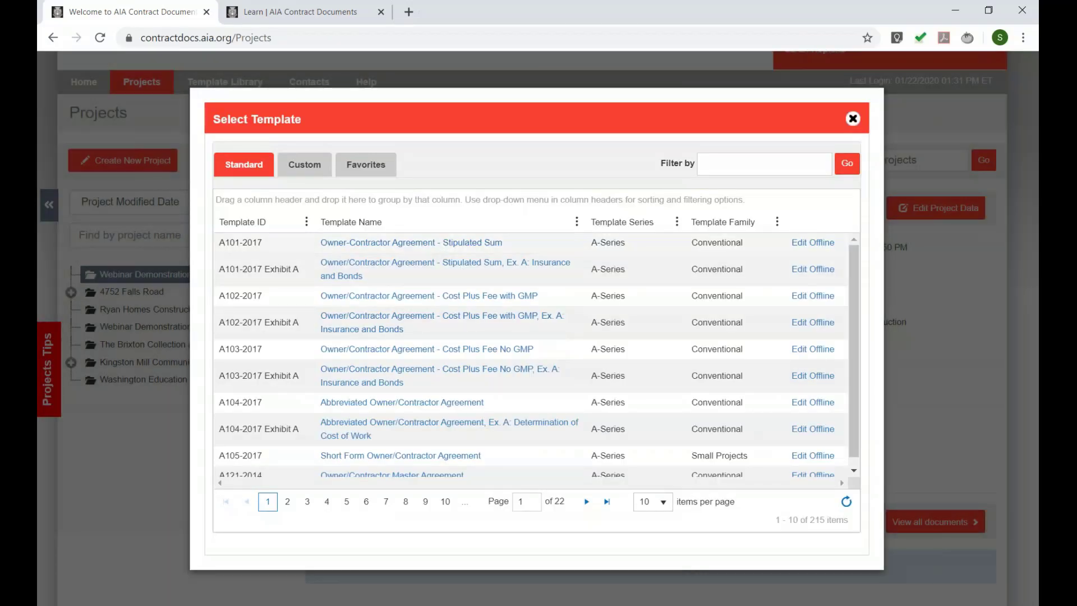
scroll(305, 296, "down", 1)
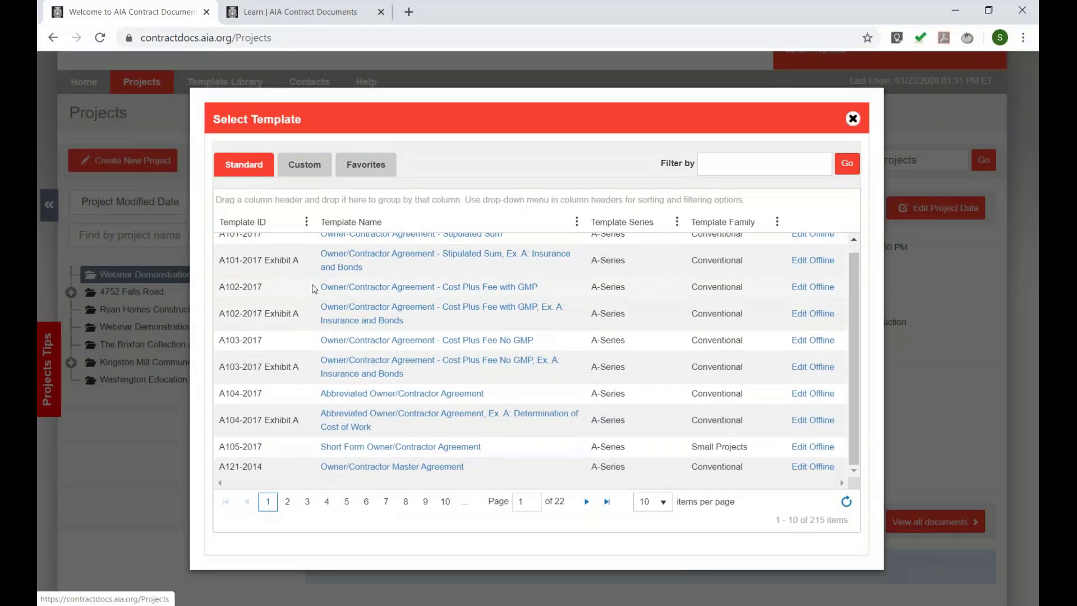
scroll(373, 376, "up", 1)
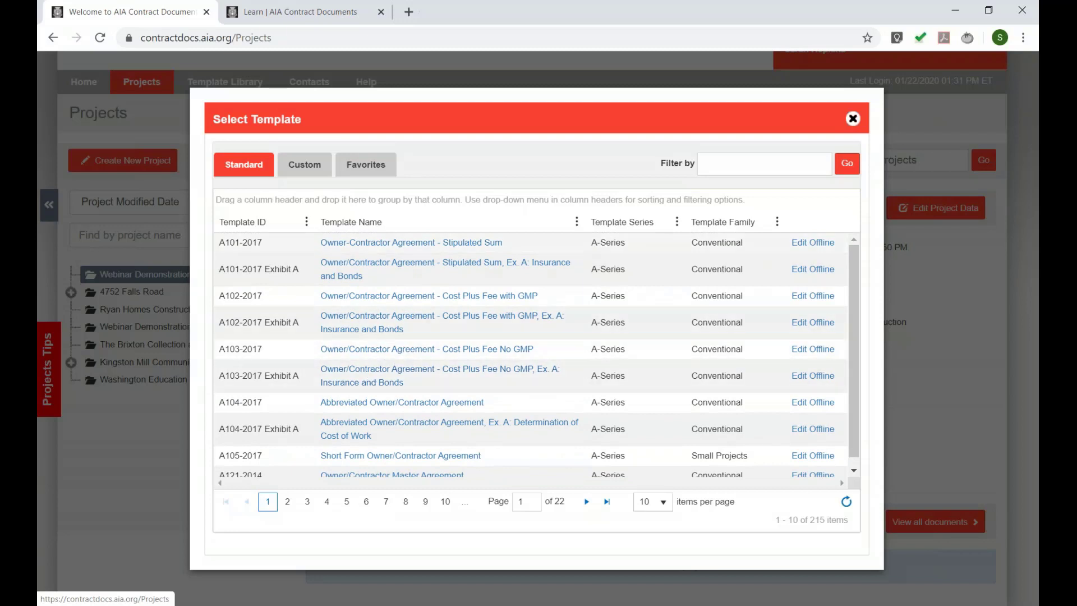
left_click(287, 510)
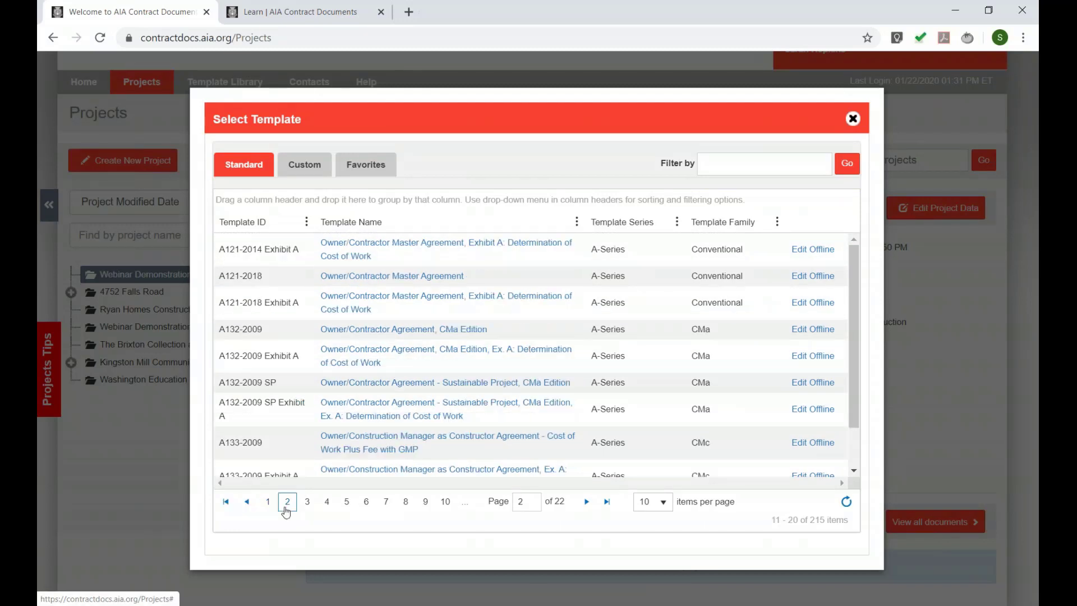
left_click(269, 505)
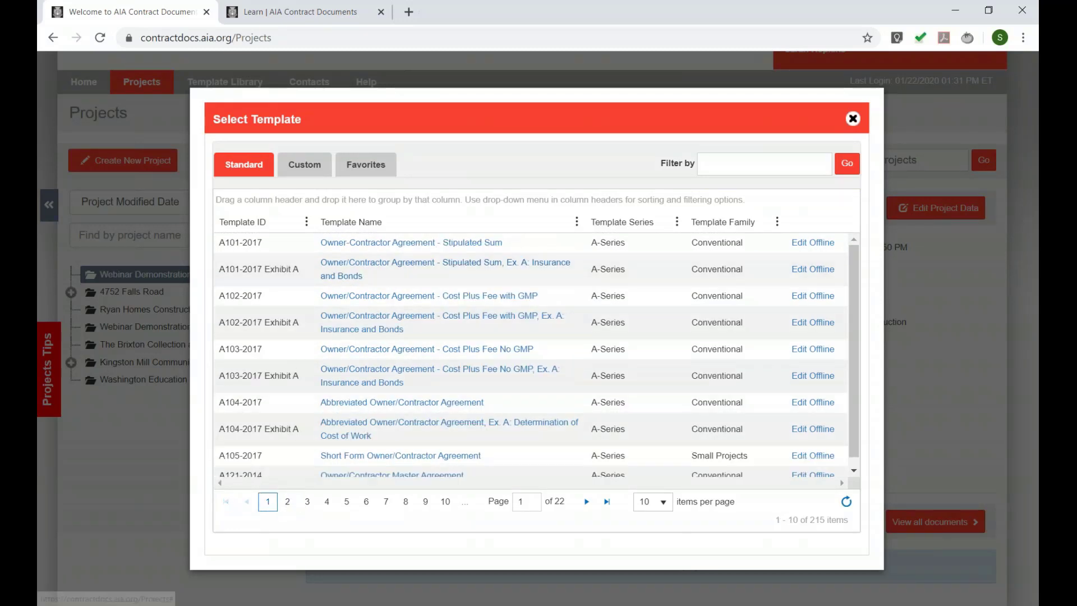
left_click(797, 160)
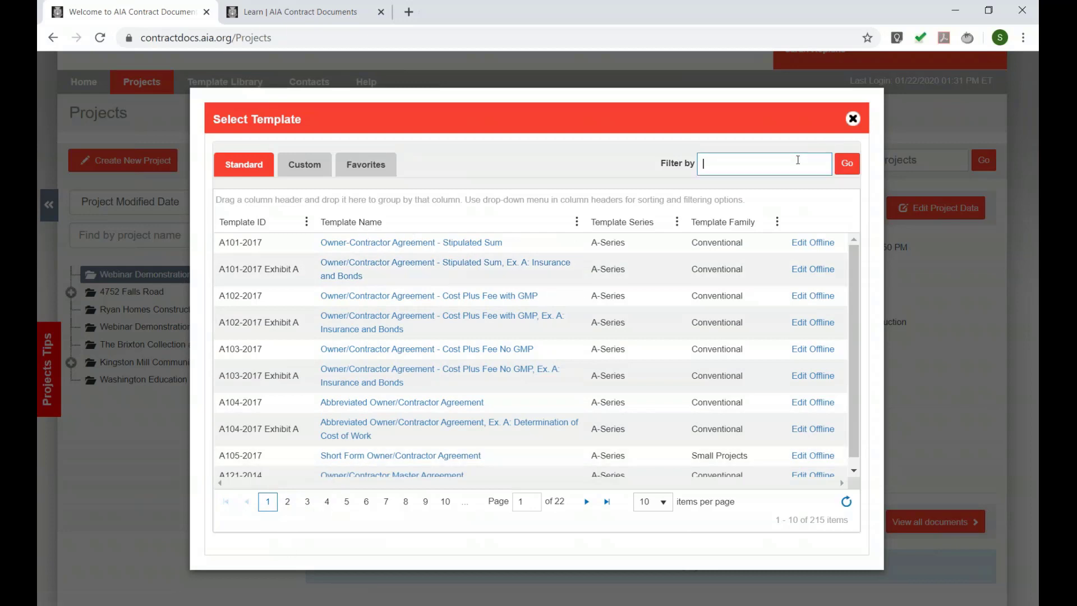
type("b104")
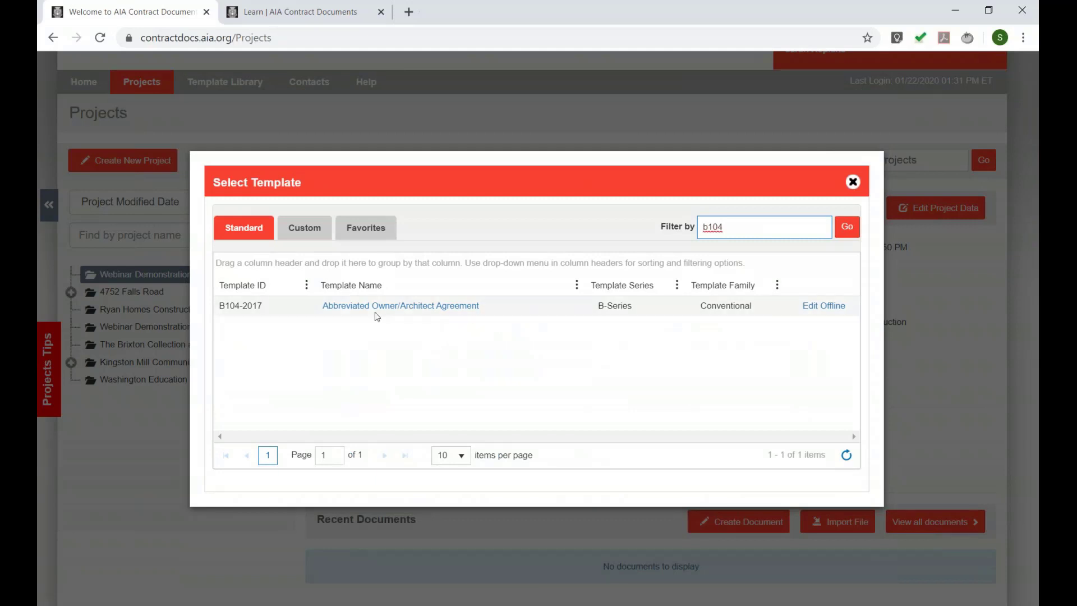
- Open the B104-2017 working draft in Word and select lines in the owner's address block
left_click(344, 307)
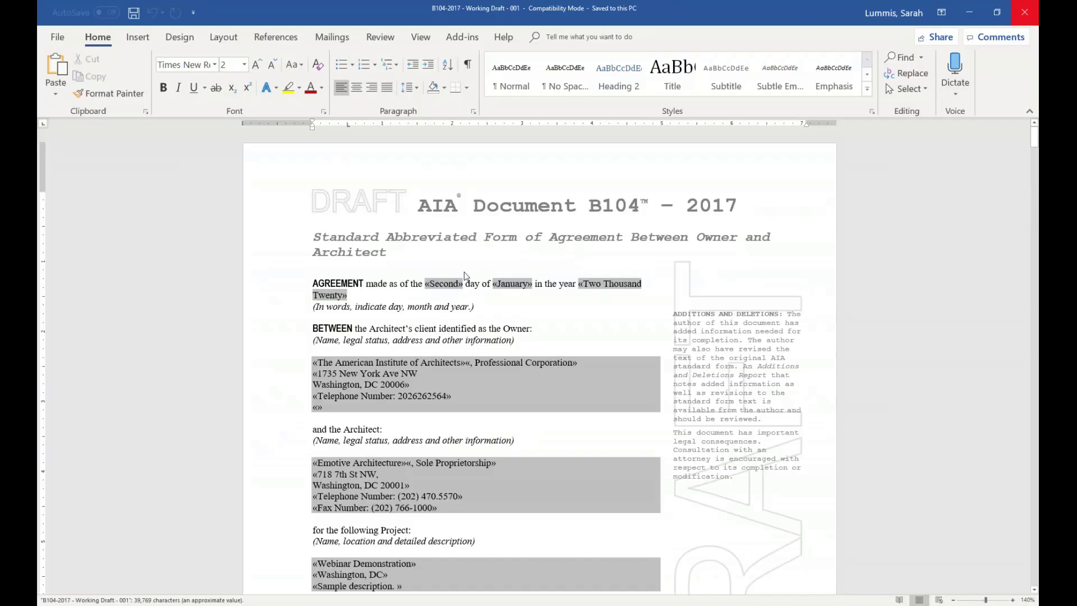
scroll(421, 331, "down", 1)
left_click_drag(453, 364, 375, 344)
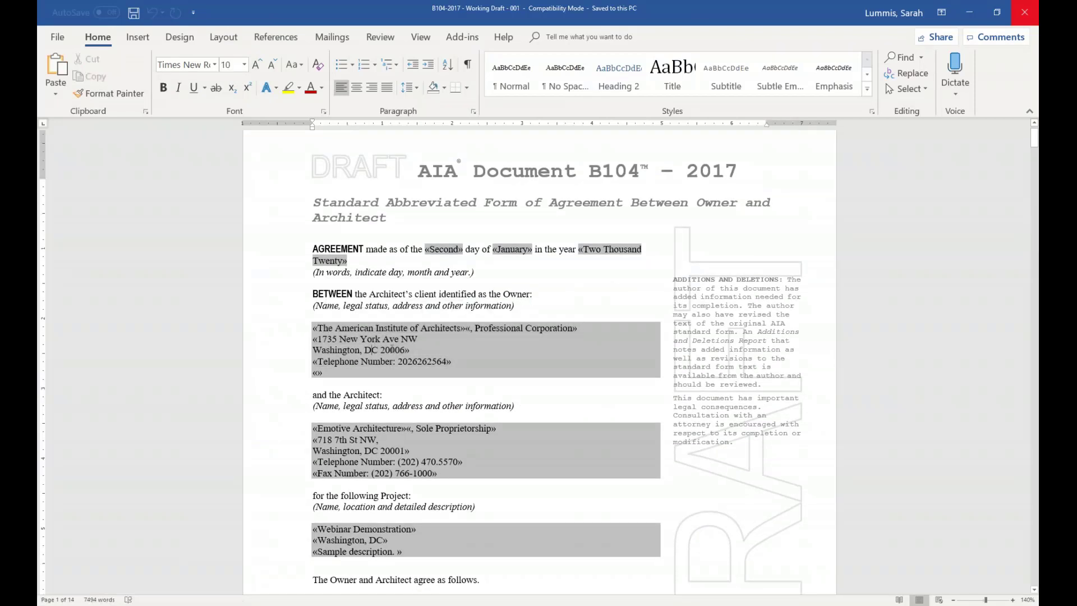
scroll(418, 268, "down", 2)
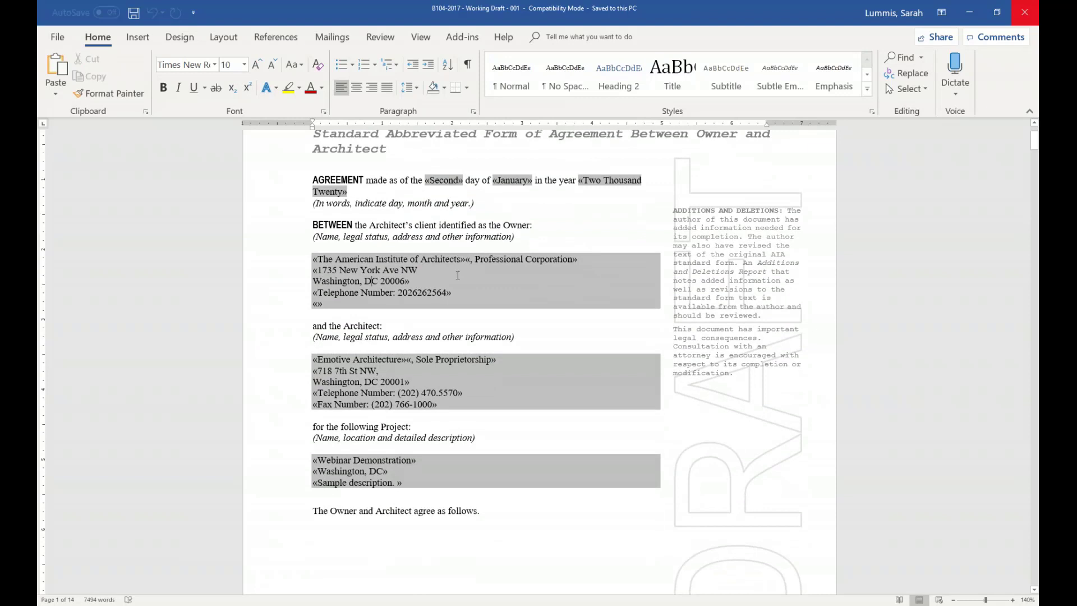
left_click_drag(325, 304, 333, 259)
left_click(333, 259)
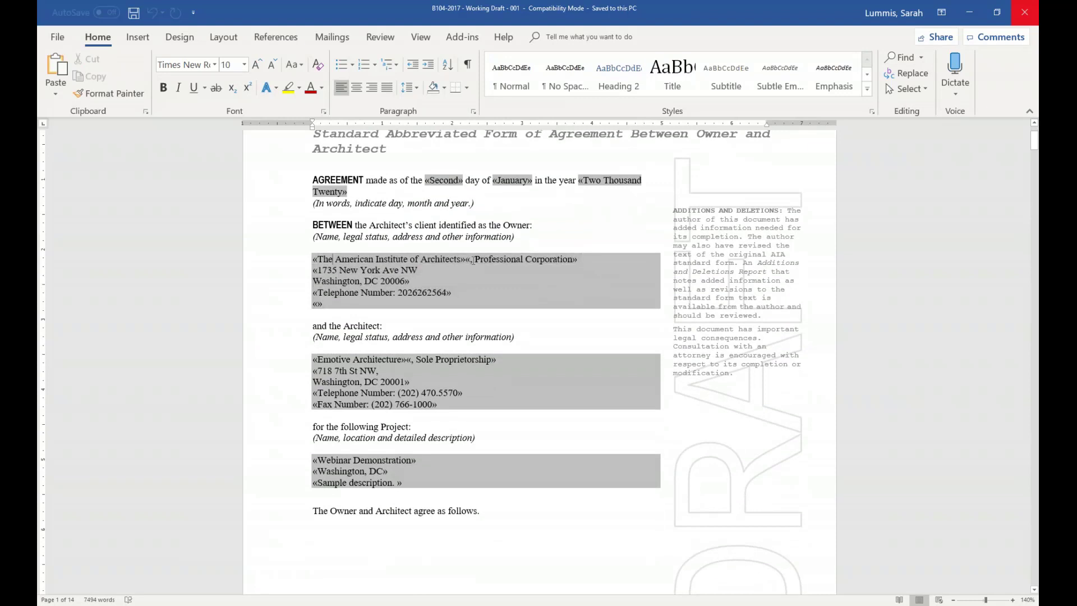
- Select the words Owner and Architect, then the architect's address and project lines
double_click(519, 223)
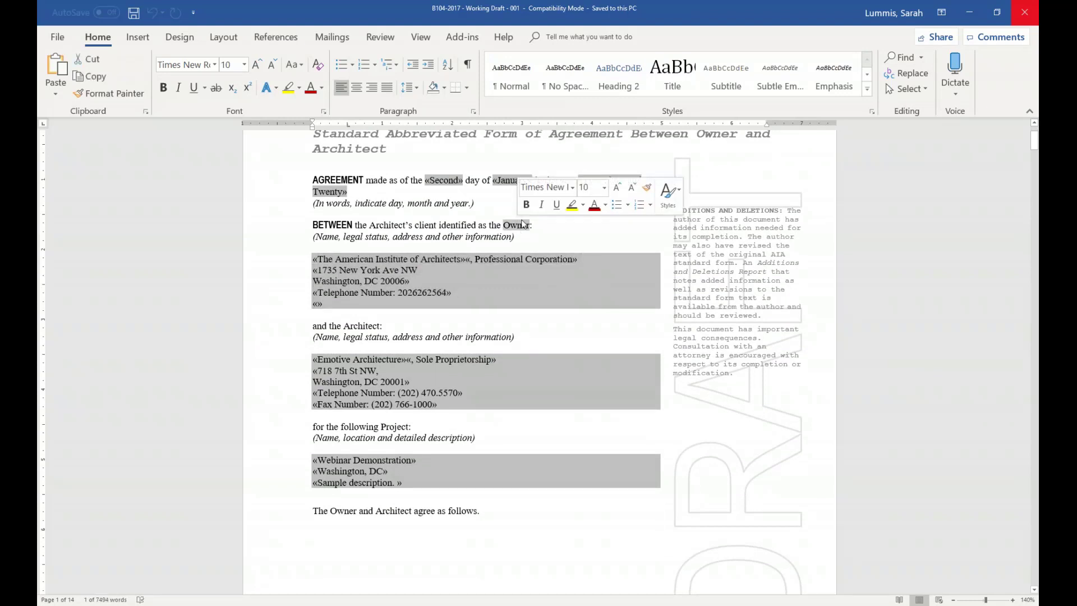
double_click(362, 326)
mouse_move(318, 371)
left_mouse_down()
mouse_move(457, 392)
mouse_move(315, 391)
left_mouse_up()
left_click(438, 381)
scroll(409, 409, "down", 2)
left_click(335, 377)
scroll(338, 358, "down", 10)
scroll(462, 286, "down", 15)
- Delete part of §1.2 as a tracked change and add the line 'Sample edits.' below it
left_click_drag(462, 286, 374, 278)
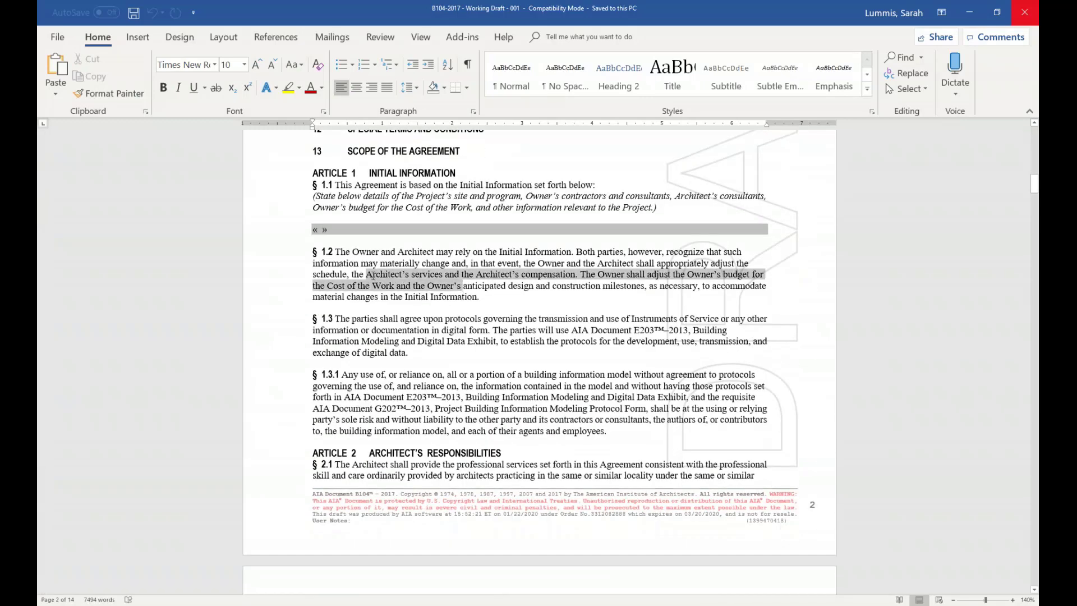
key("Delete")
left_click(479, 296)
key("Return")
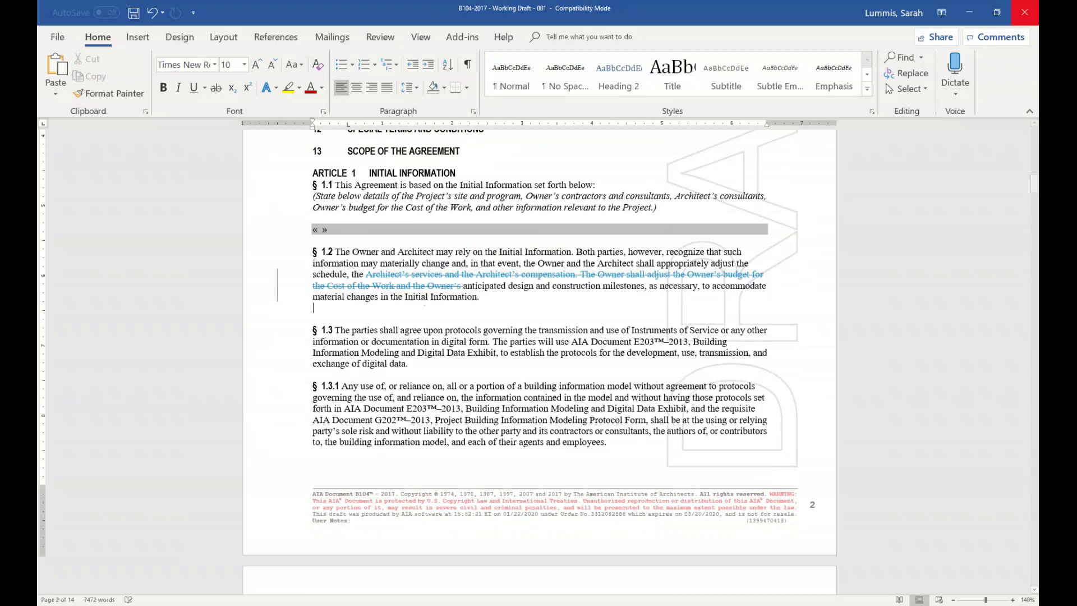
key("Return")
type("Sample edits.")
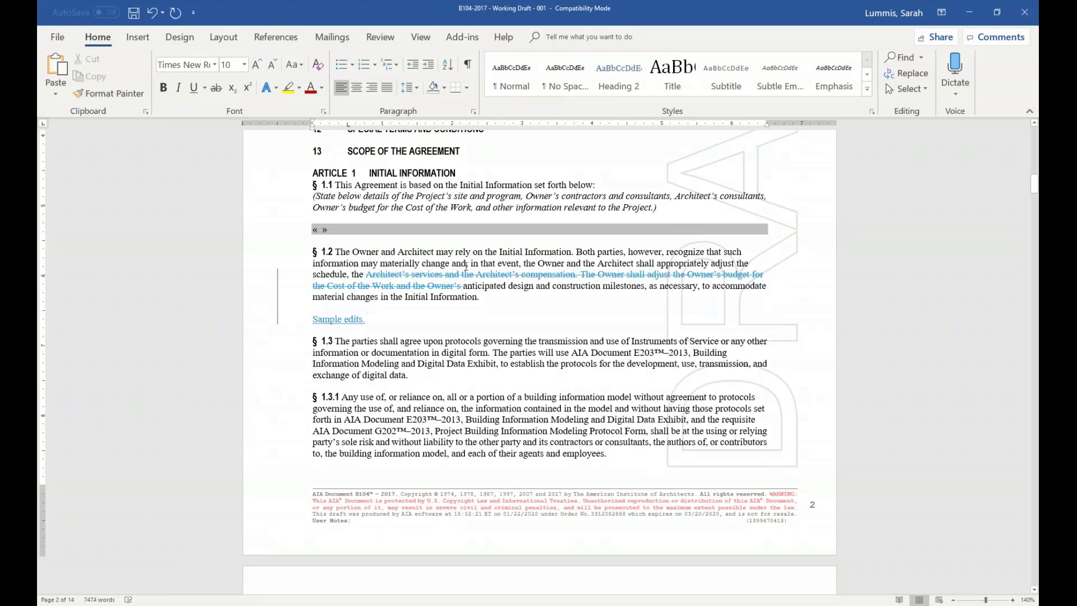
scroll(539, 359, "up", 9)
scroll(539, 359, "up", 15)
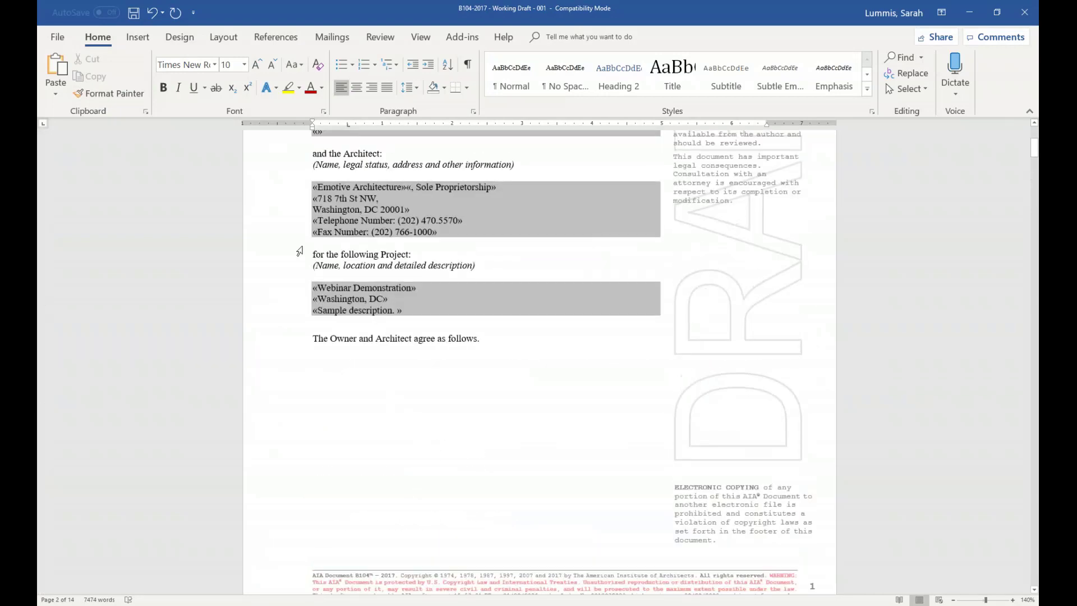
left_click(57, 37)
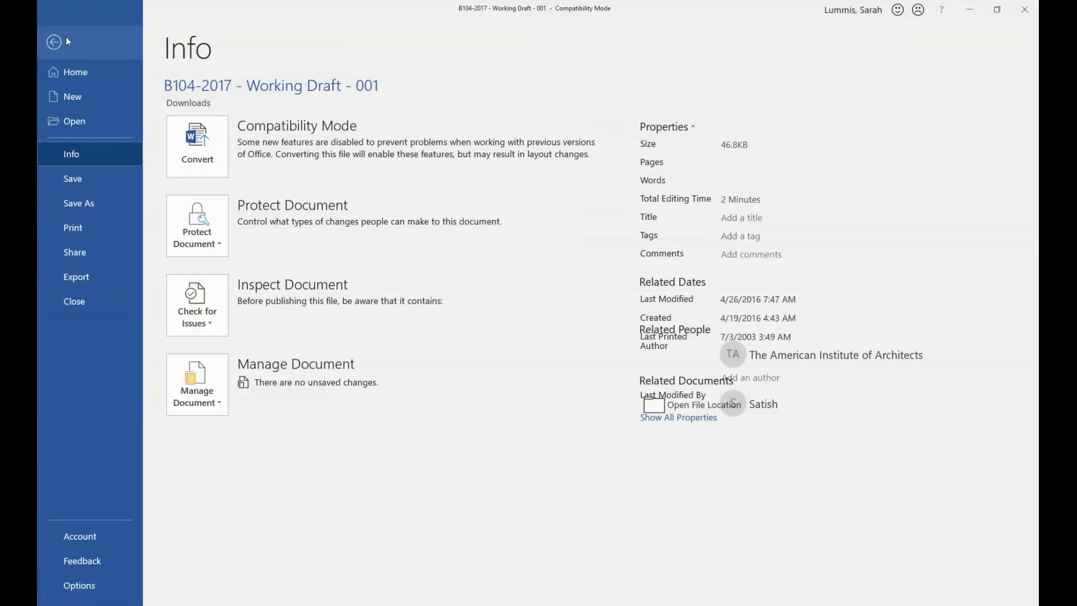
- Save the edited draft to Downloads as 'B104-2017 - Demo' and close Word
left_click(84, 202)
left_click(558, 103)
left_click(558, 104)
left_click_drag(559, 104, 494, 106)
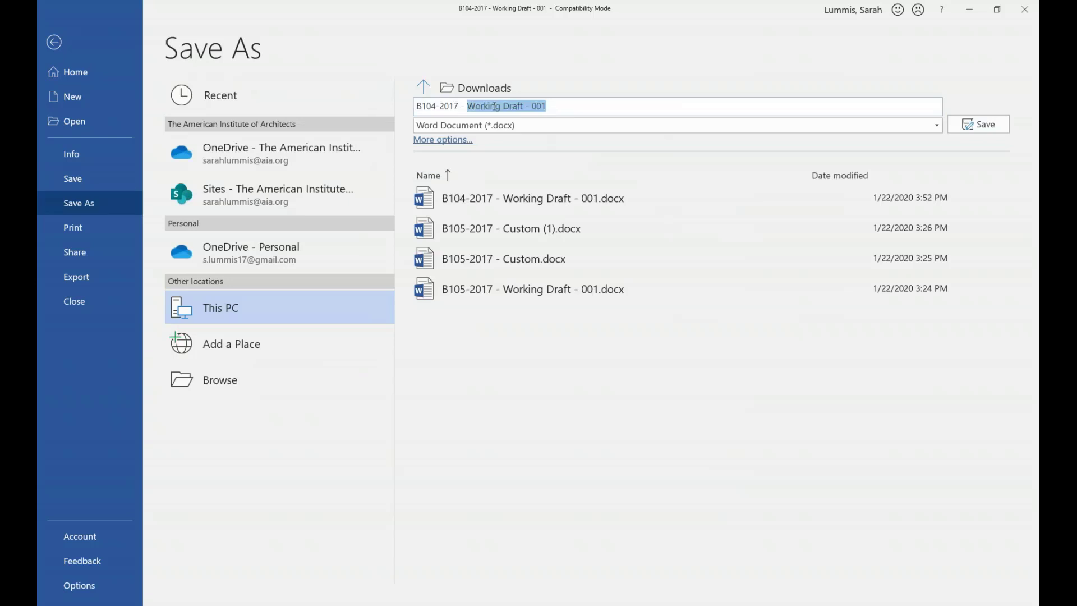
type("Demo")
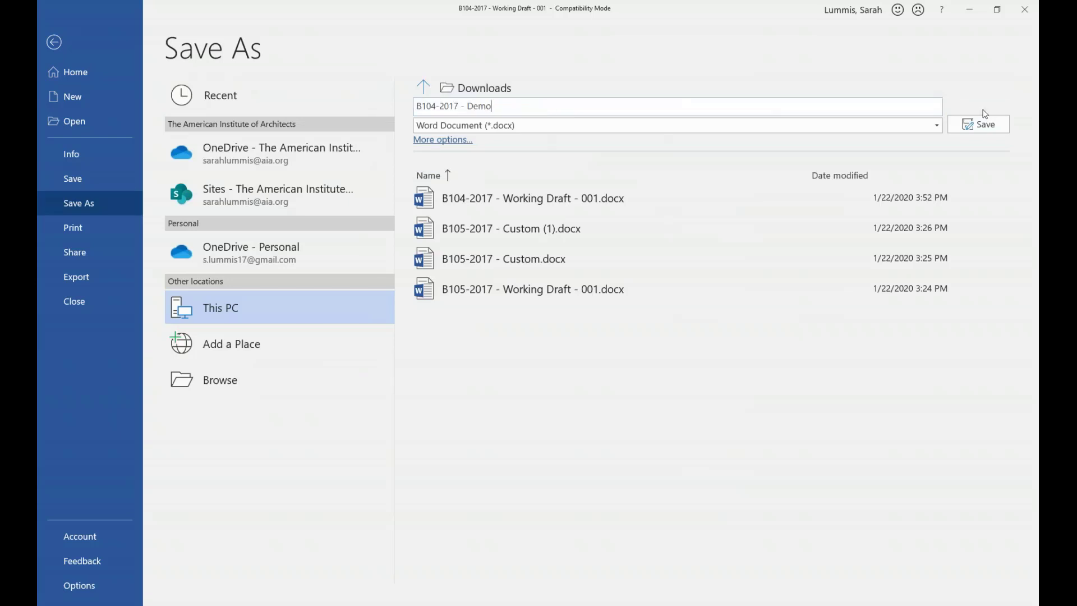
key("Return")
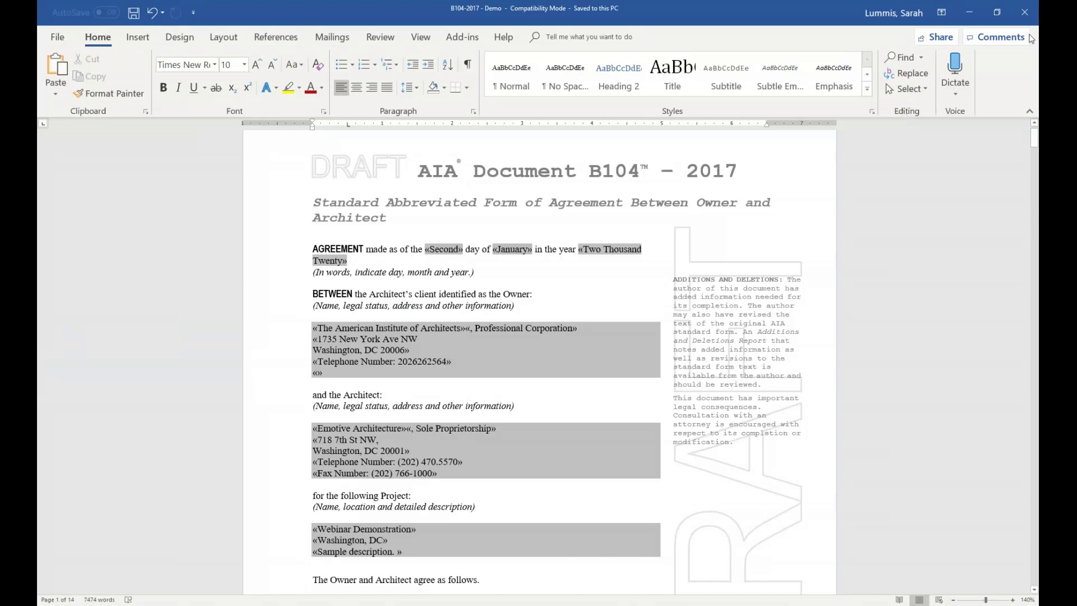
left_click(1034, 6)
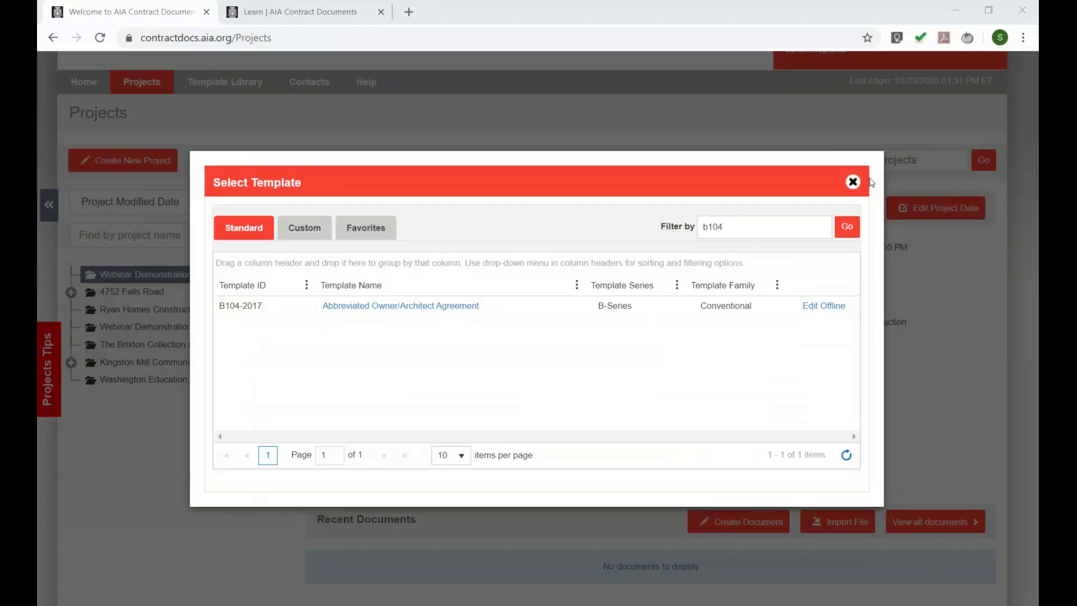
- Close the template picker and import B104-2017 - Demo.docx into the Webinar Demonstration project as a draft
left_click(853, 182)
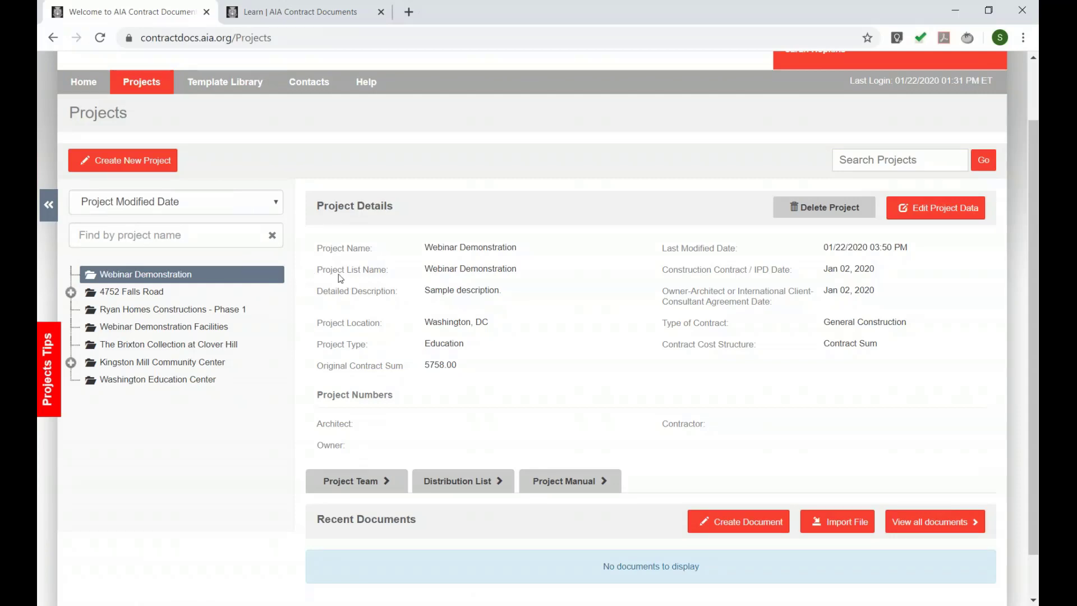
scroll(340, 279, "down", 2)
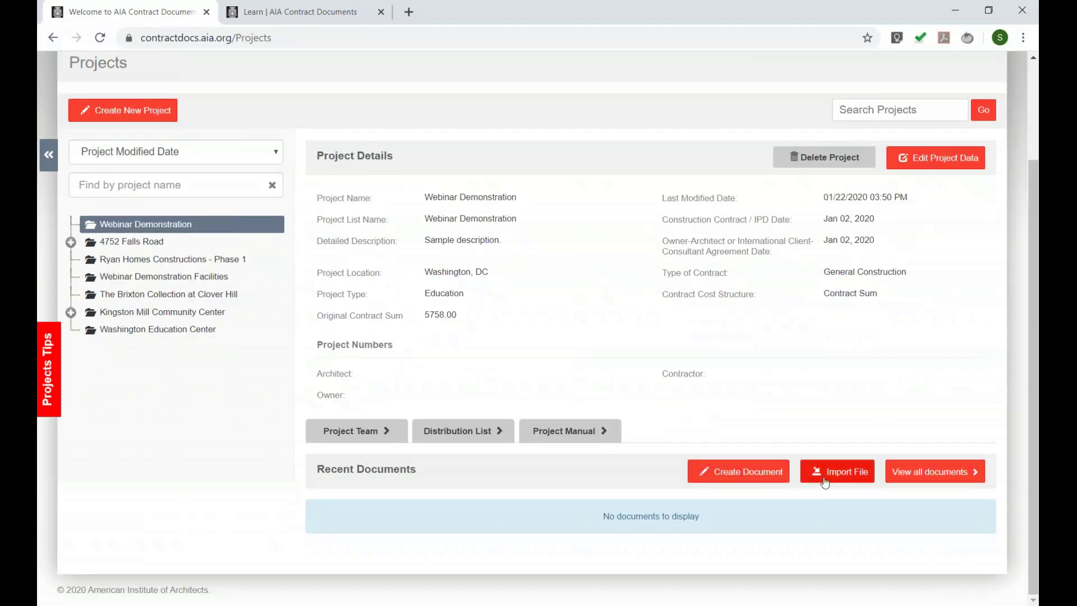
left_click(824, 481)
left_click(410, 266)
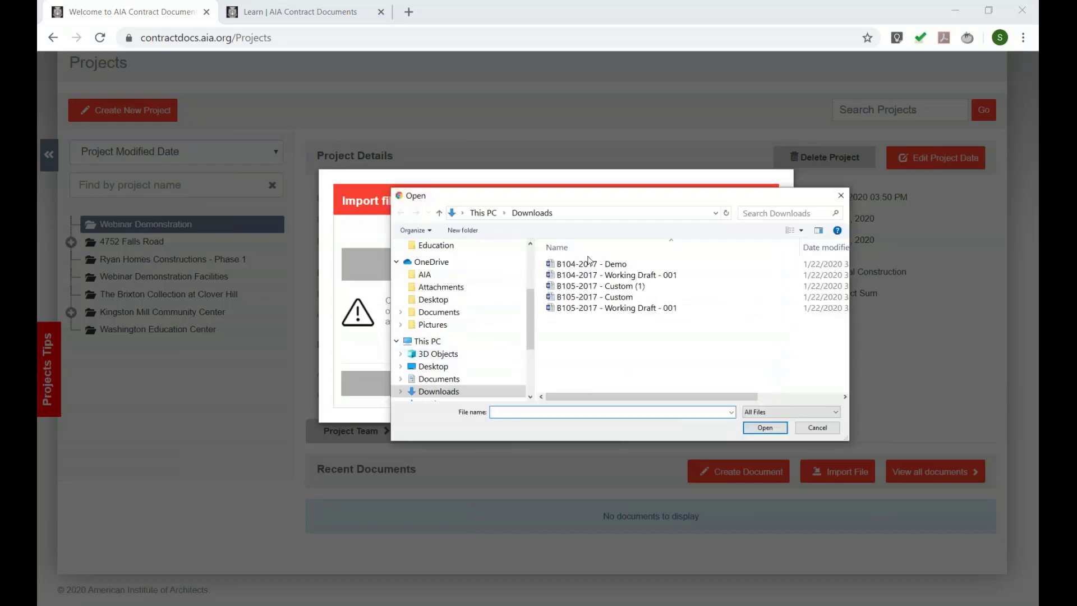
left_click(590, 264)
left_click(772, 430)
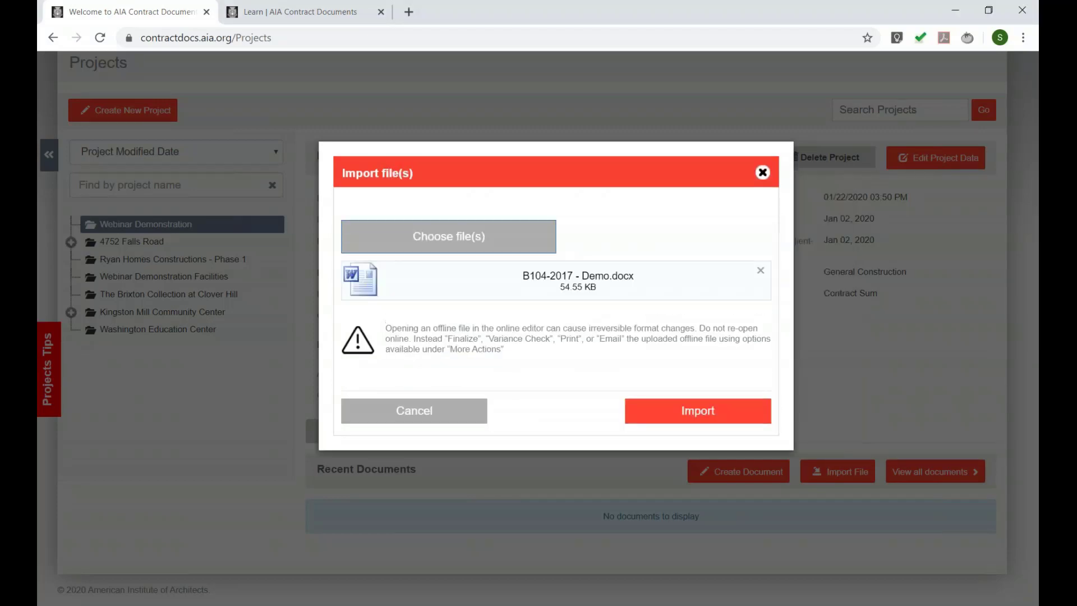
left_click(694, 409)
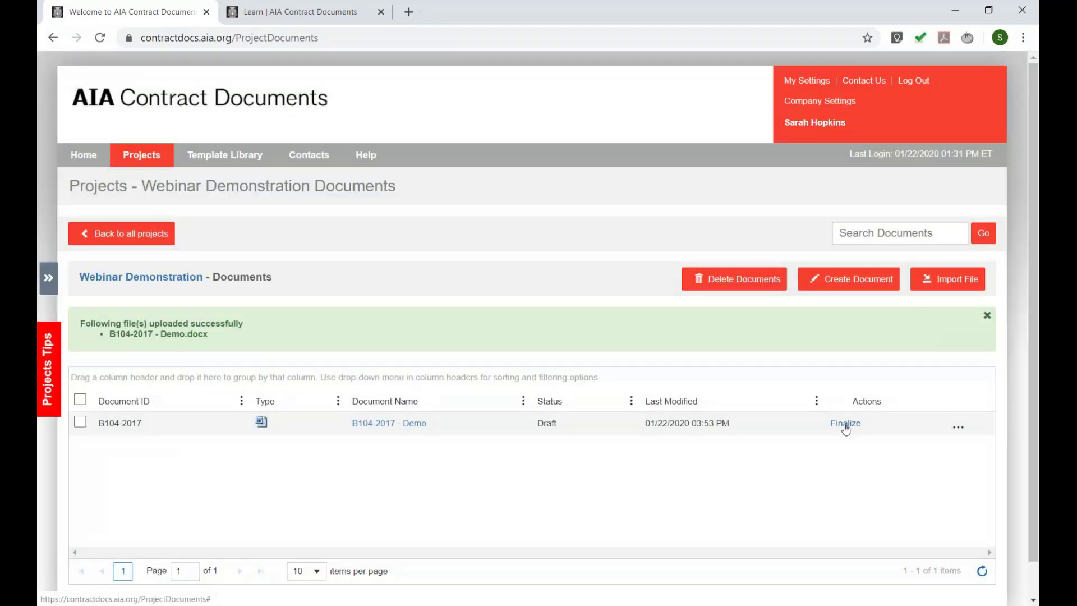
- Finalize B104-2017 - Demo in Clean format with the signing authority name, then open the resulting PDF
left_click(845, 426)
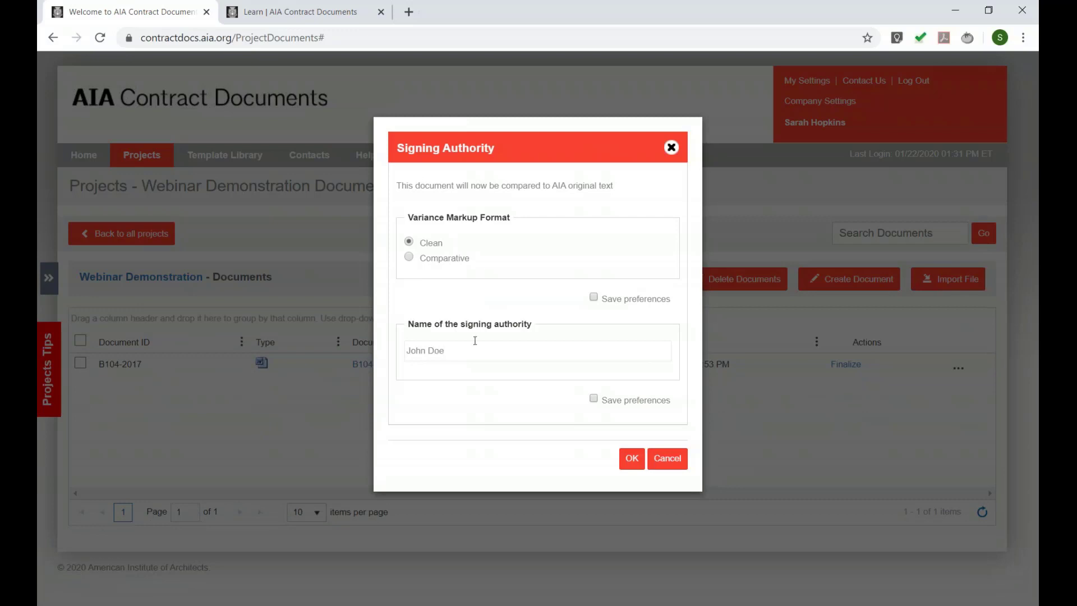
triple_click(421, 355)
left_click(632, 458)
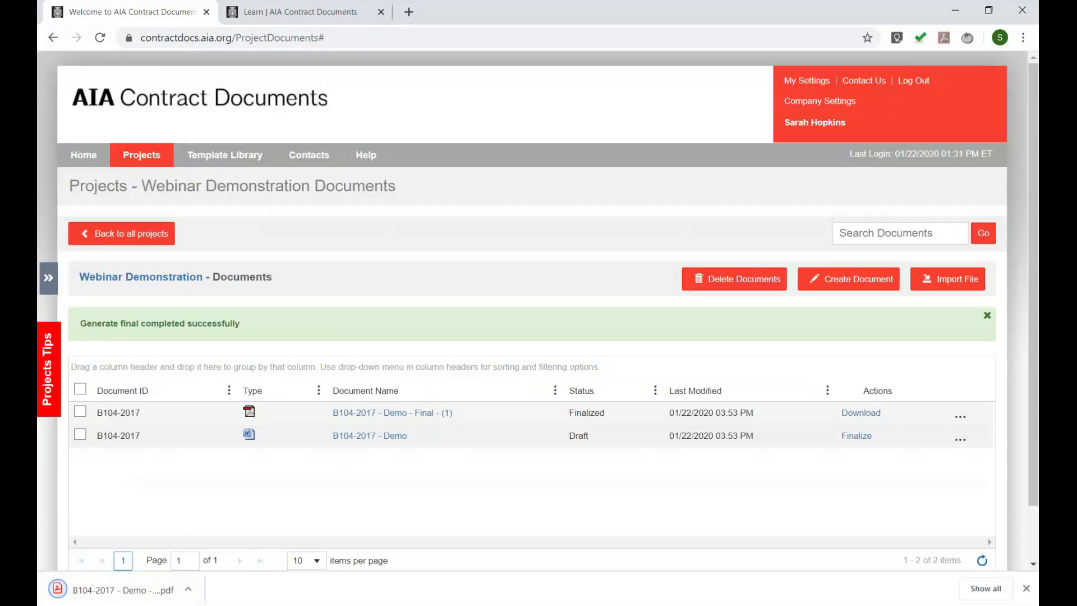
left_click(98, 595)
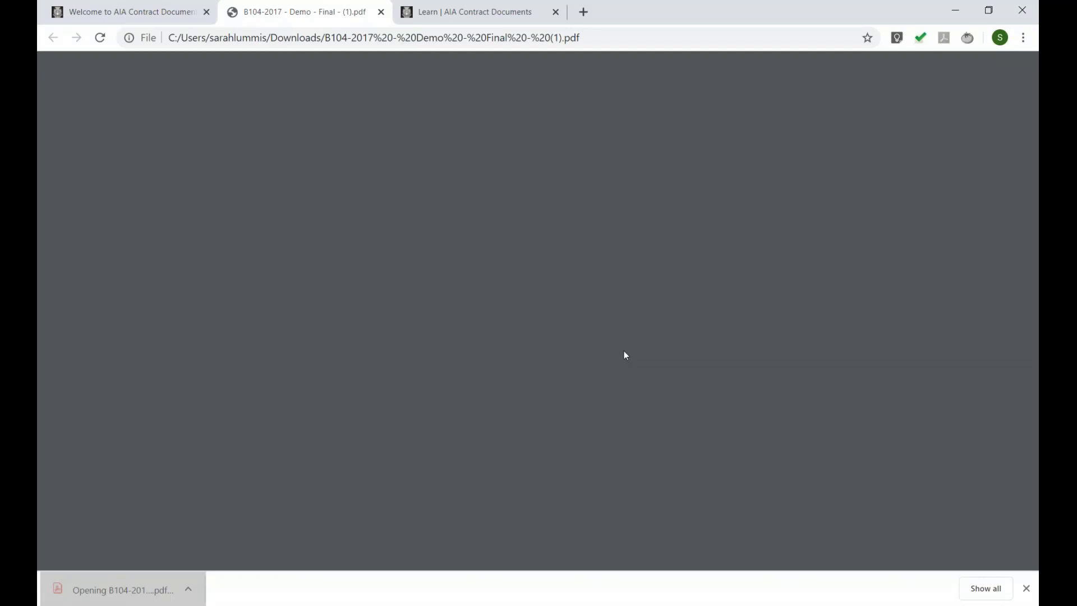
- Scroll through the finalized B104-2017 PDF, then return to the AIA Contract Documents tab
scroll(331, 259, "down", 7)
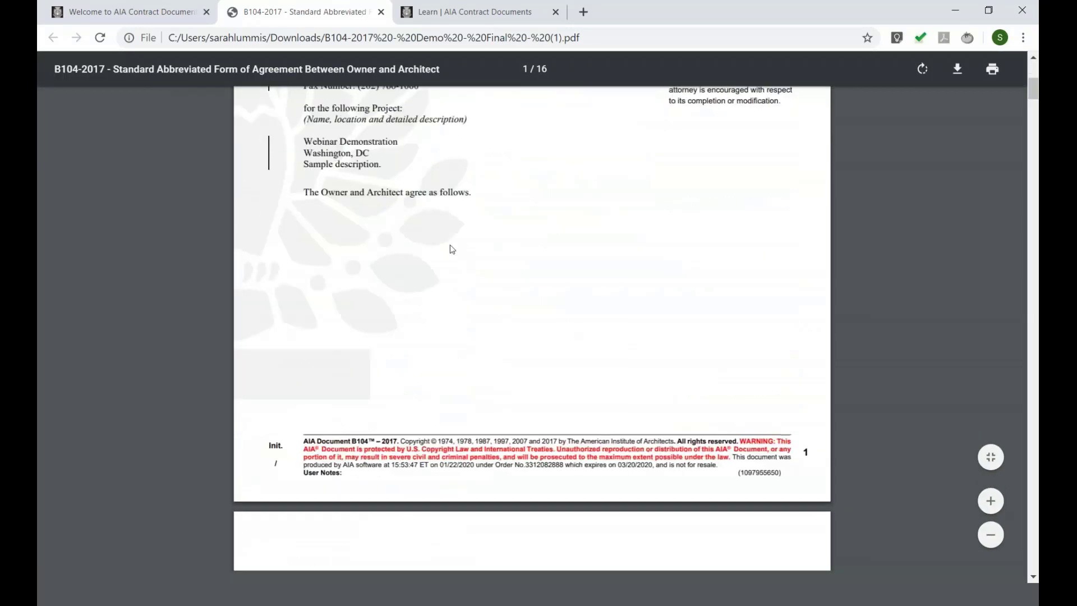
scroll(415, 287, "up", 6)
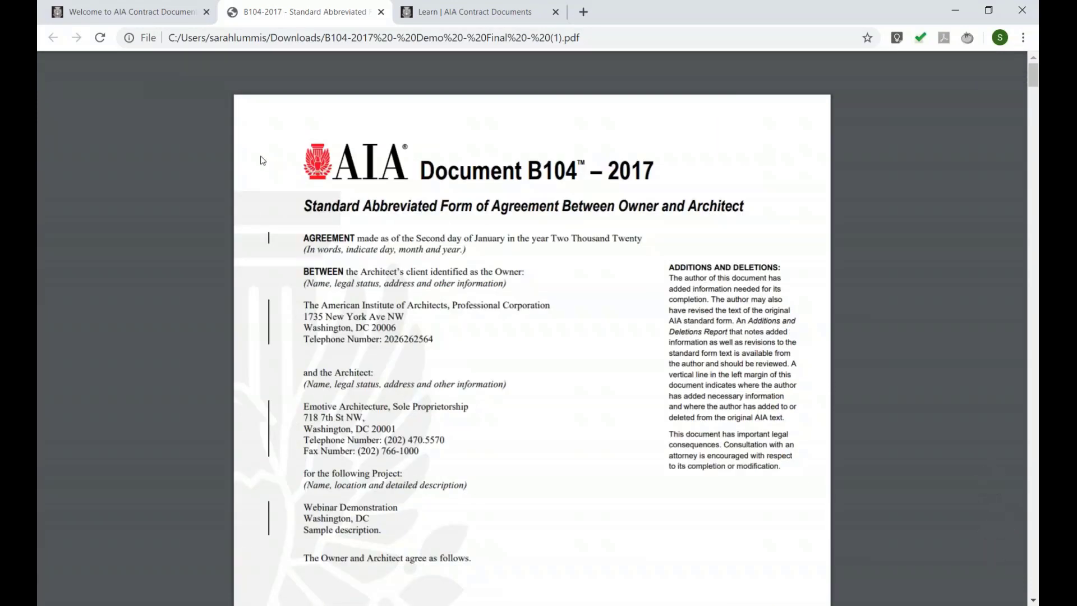
left_click(140, 8)
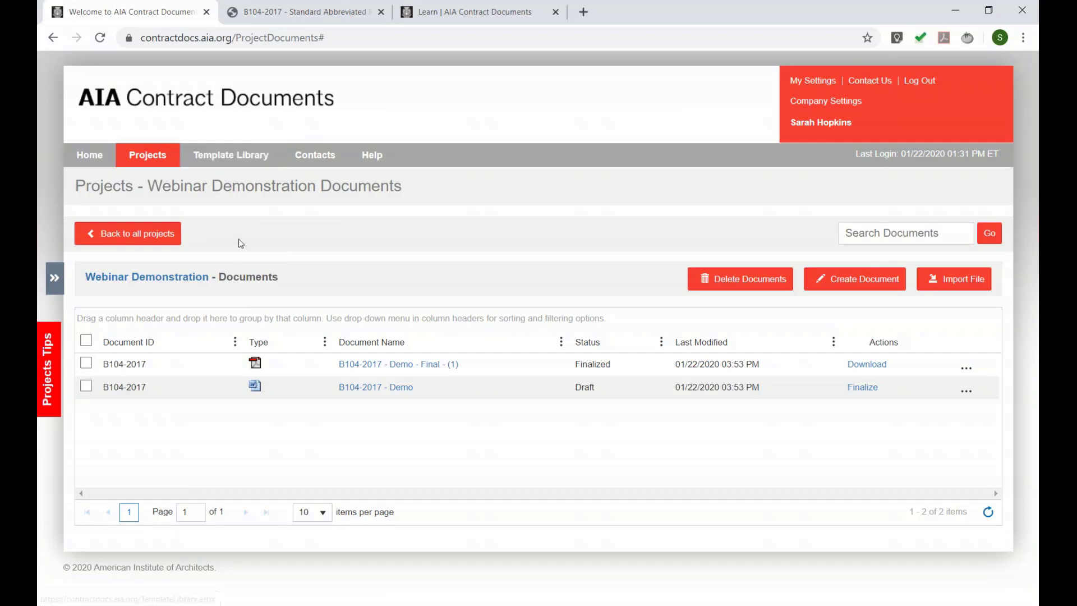
- Filter the Template Library to B-Series and open the downloaded B101-2017 Owner/Architect Agreement in Word
left_click(219, 160)
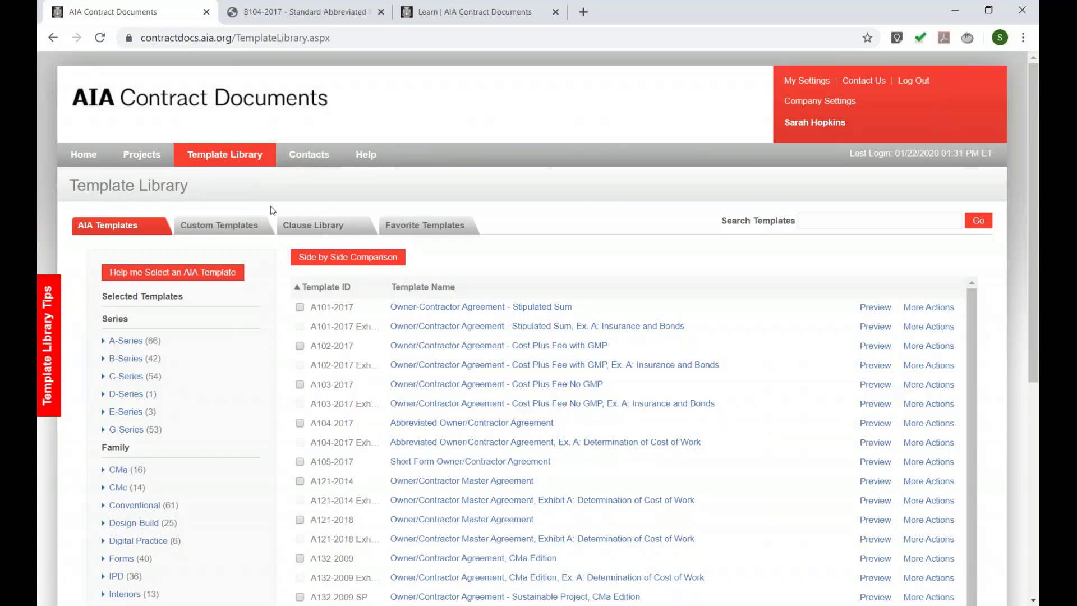
left_click(120, 358)
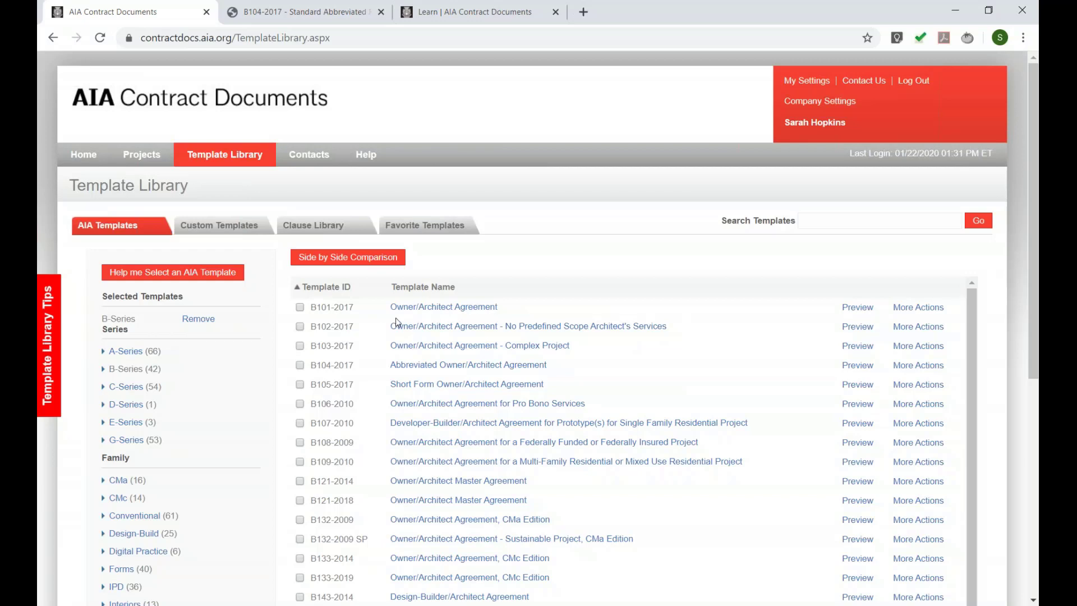
left_click(410, 307)
left_click_drag(167, 92, 368, 91)
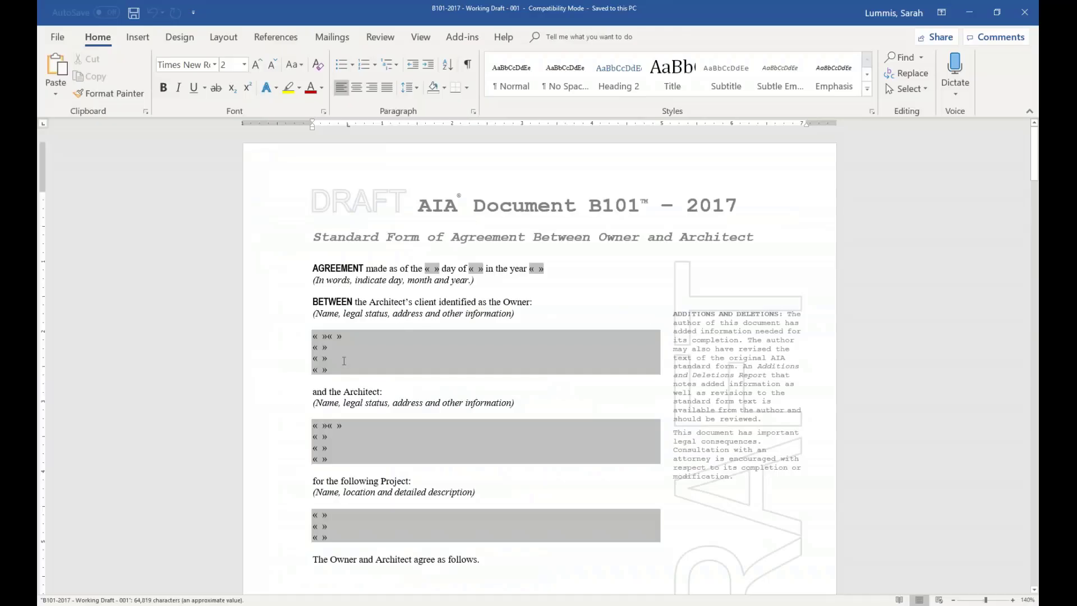
left_click_drag(344, 361, 315, 336)
- Select the word Architect in the B101 draft and scroll down to section 1.1.1
left_click(369, 338)
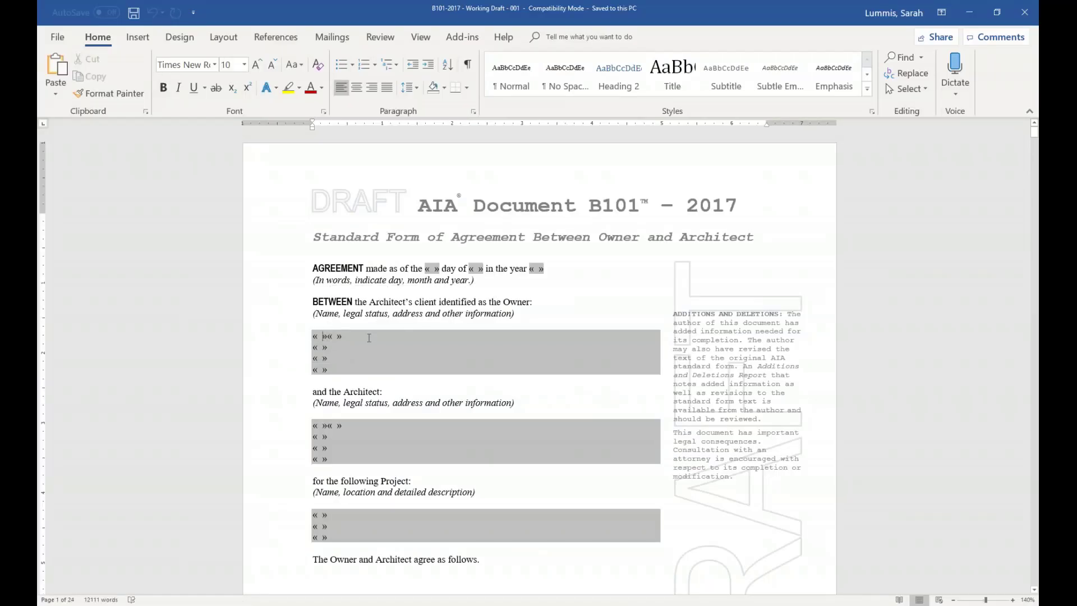
double_click(363, 392)
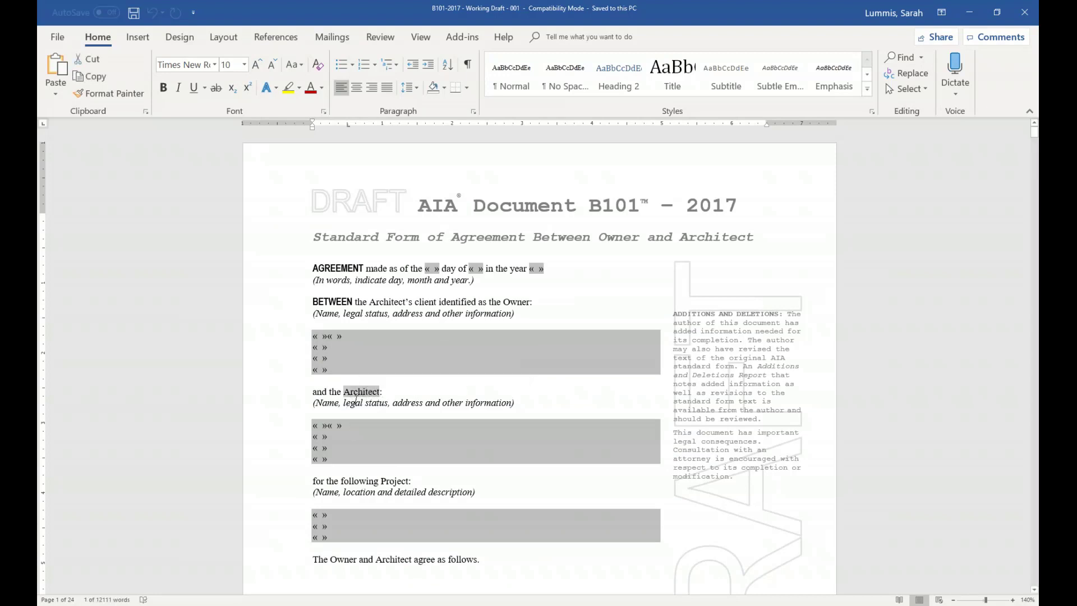
scroll(394, 425, "down", 1)
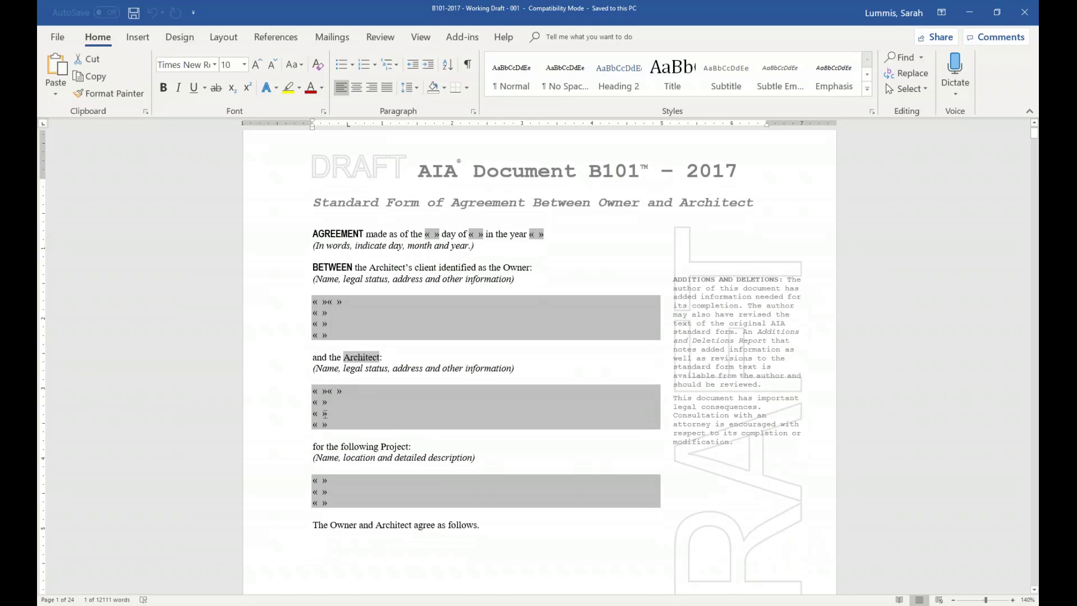
left_click(328, 404)
scroll(370, 389, "down", 3)
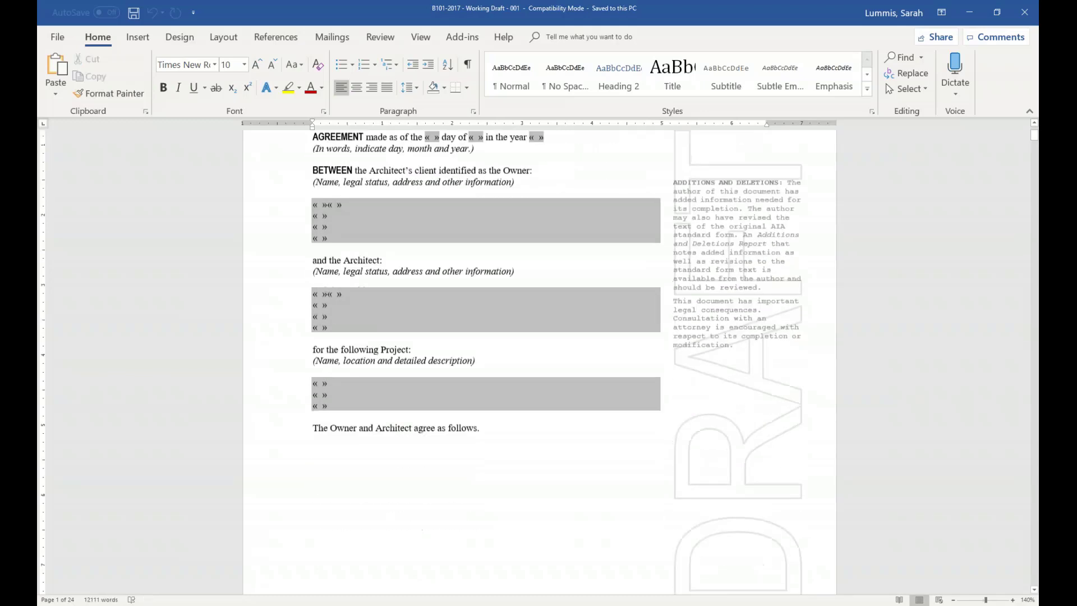
scroll(370, 389, "down", 15)
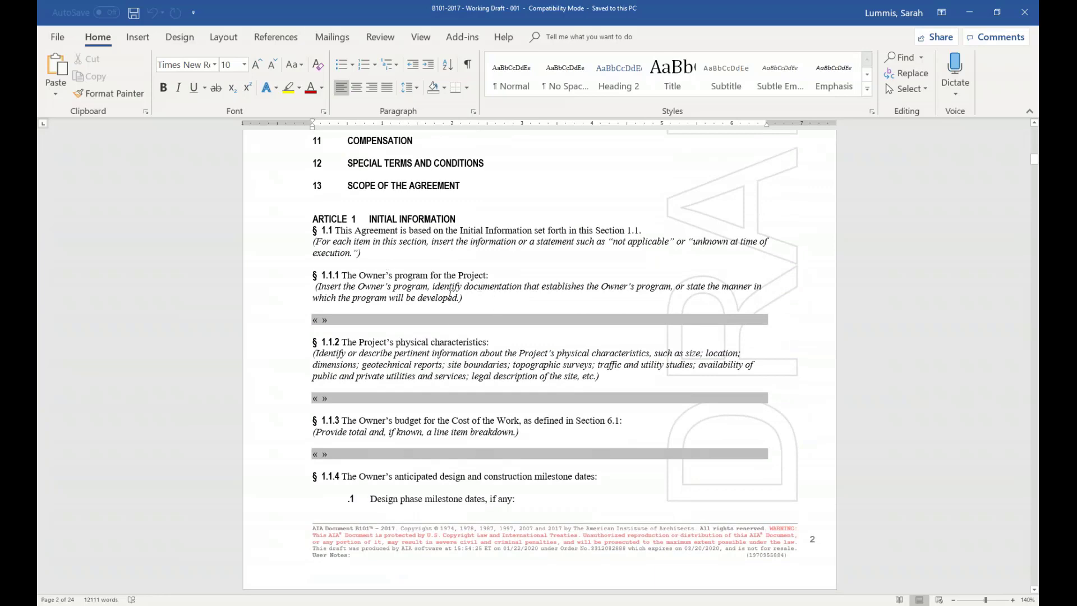
scroll(409, 345, "down", 5)
scroll(414, 363, "up", 8)
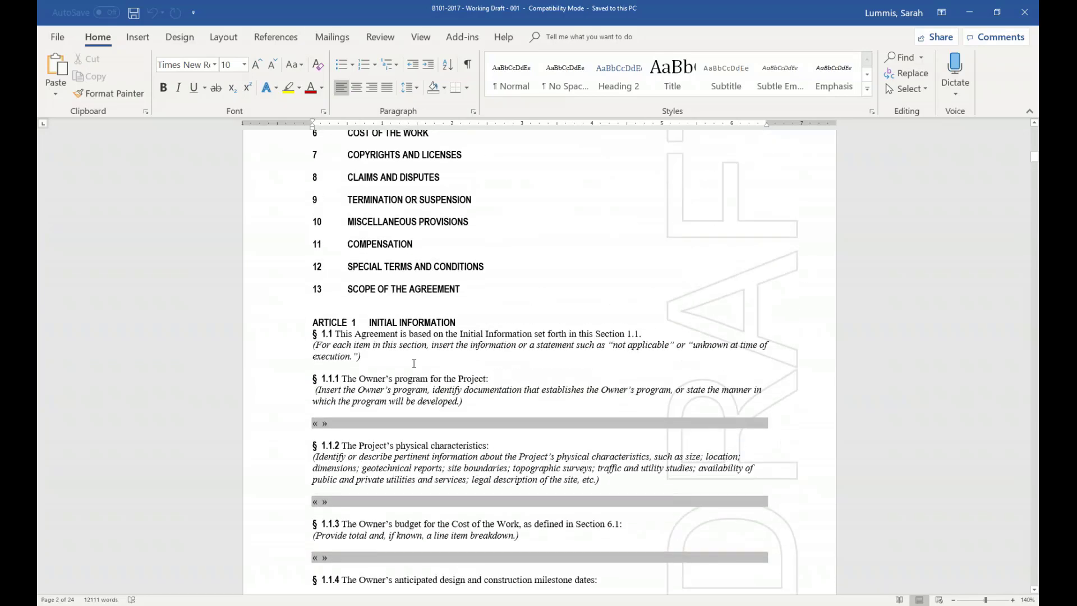
- Strike "Owner's program for the Project:" in §1.1.1 and add 'Sample changes for my custom template.'
left_click_drag(381, 380, 488, 380)
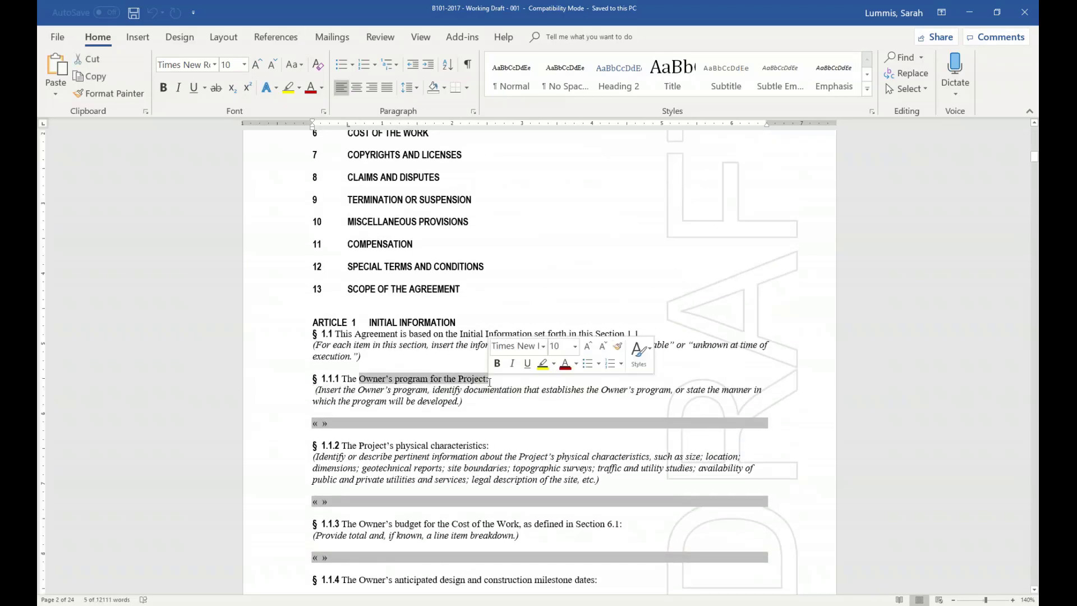
key("Delete")
key("Return")
type("Sample changes for my custom template.")
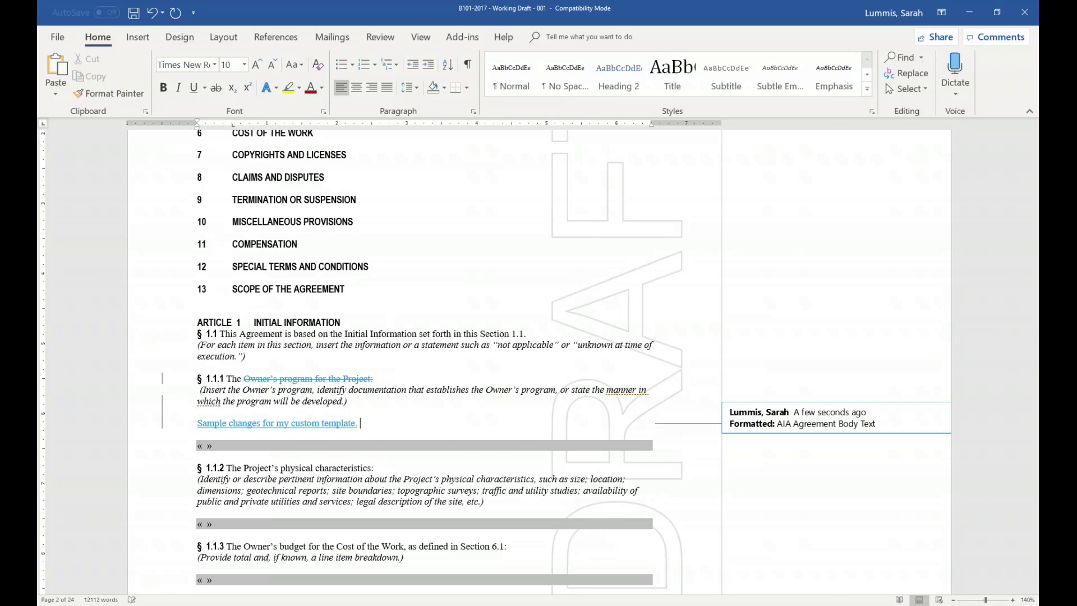
scroll(420, 336, "up", 3)
- Save the B101 draft to Downloads as 'B101-2017 custom template' and show the Custom Templates list
left_click(57, 37)
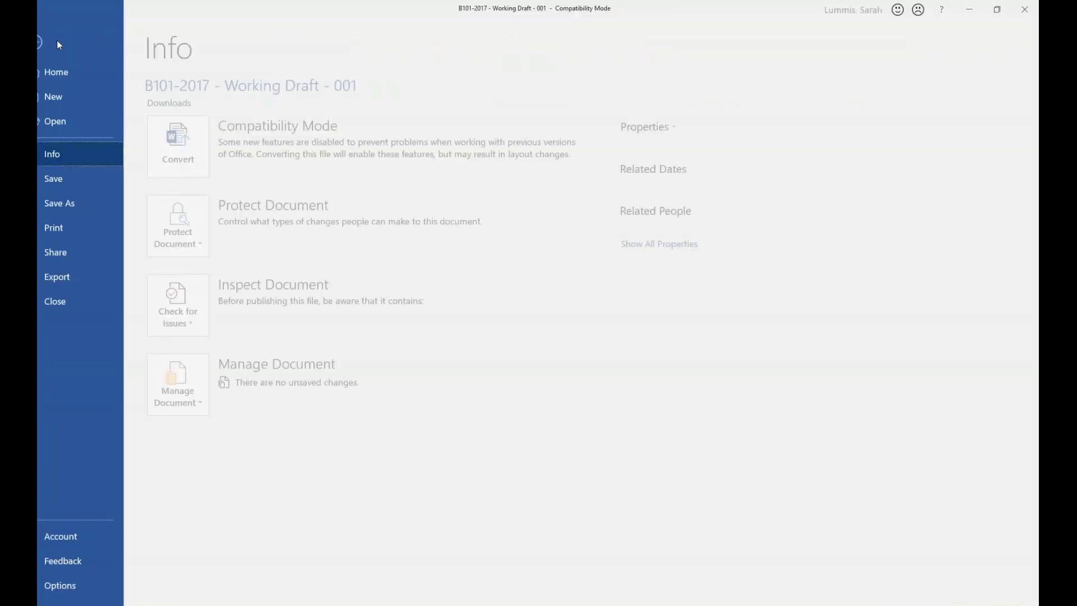
left_click(84, 202)
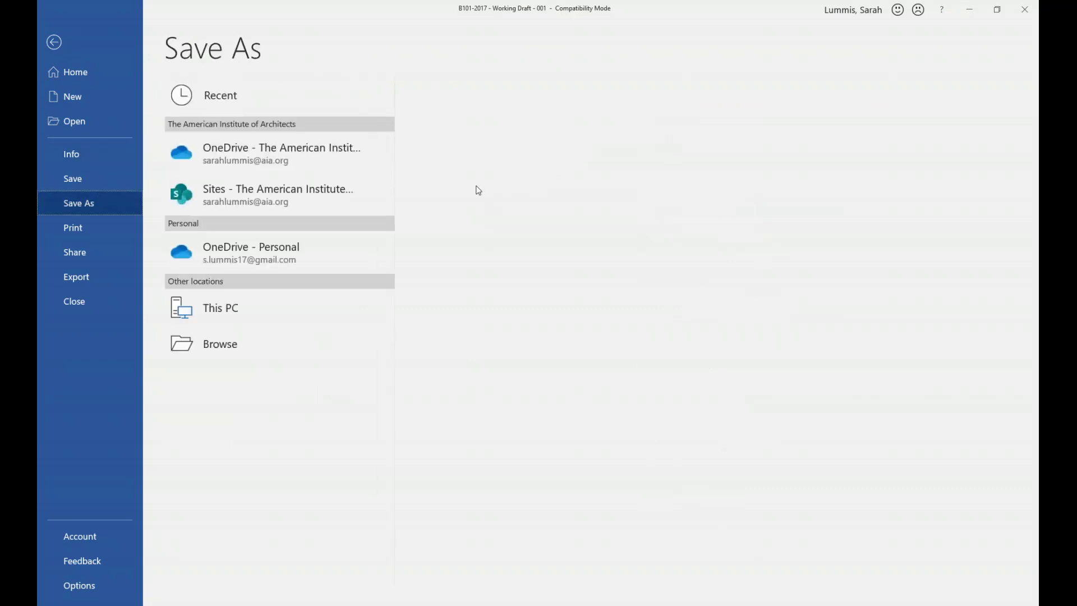
left_click_drag(554, 107, 467, 109)
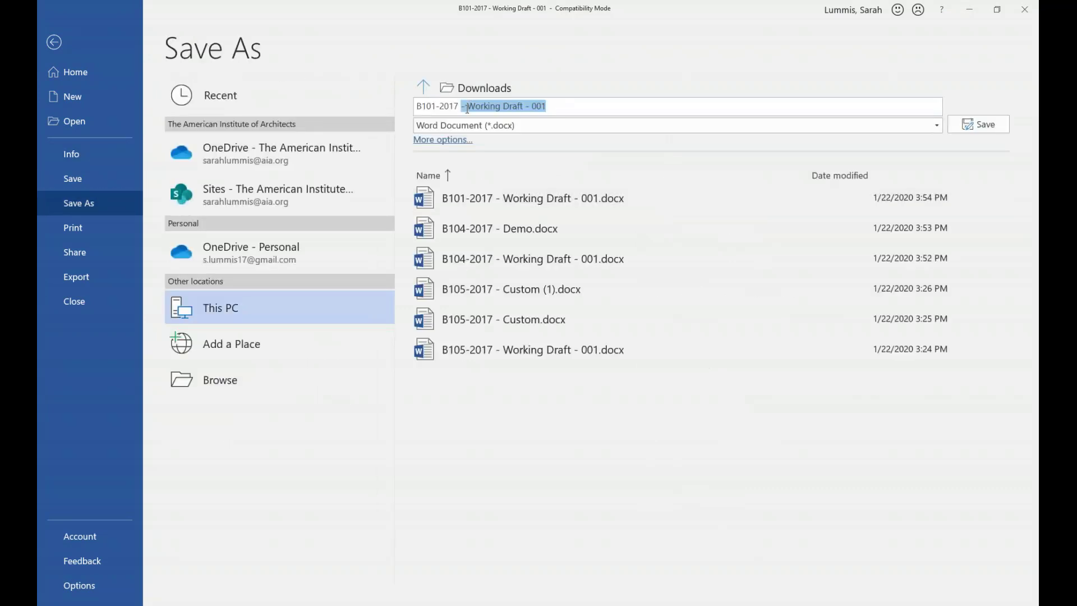
type("custom templa")
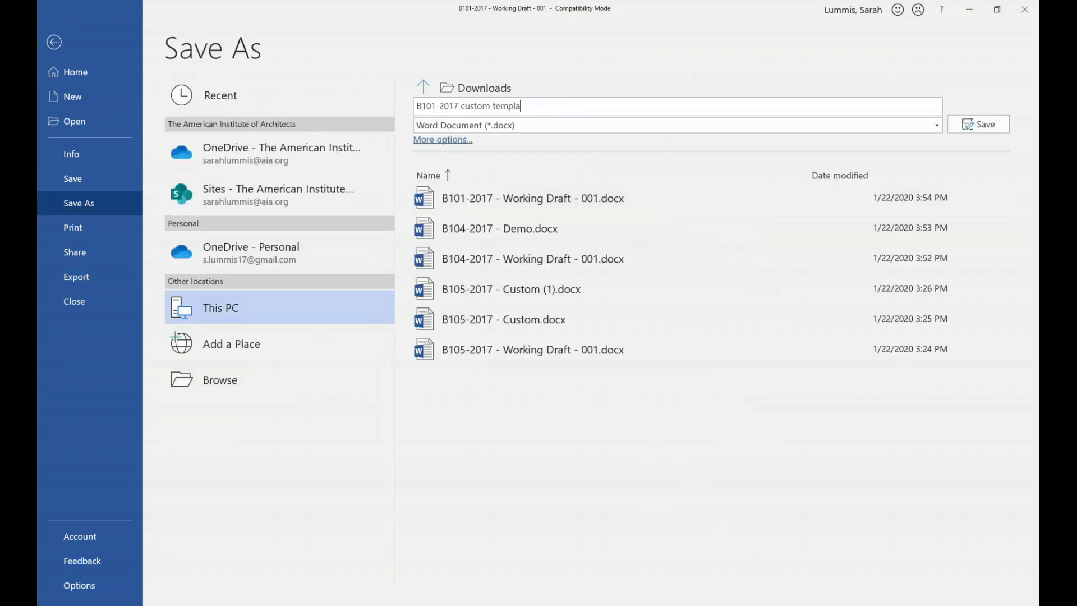
type("te")
left_click(990, 120)
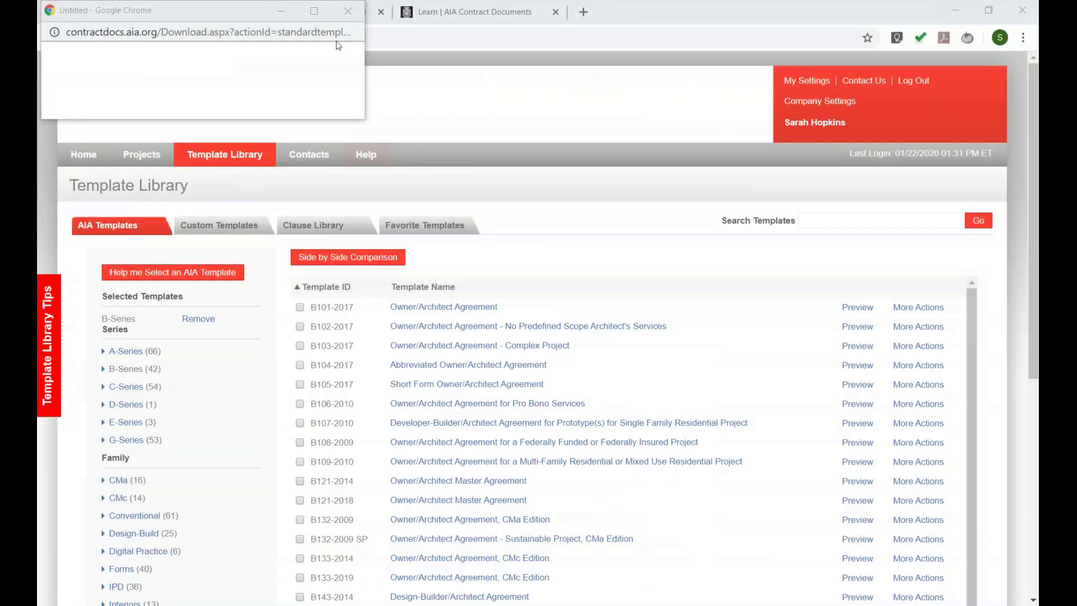
left_click(215, 226)
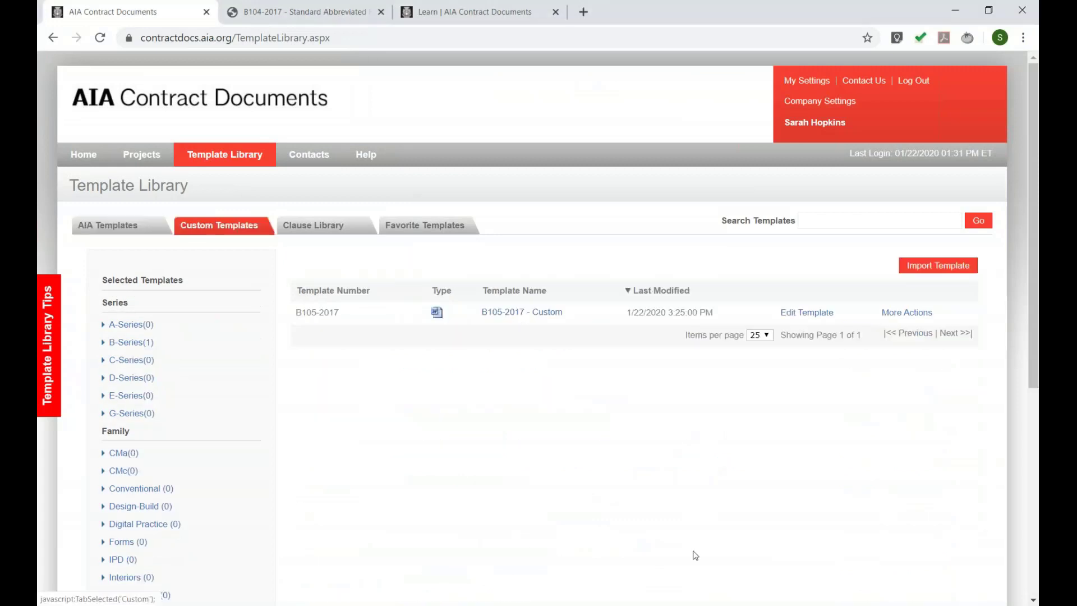
- Import B101-2017 custom template.docx into the Custom Templates library
left_click(938, 265)
left_click(411, 328)
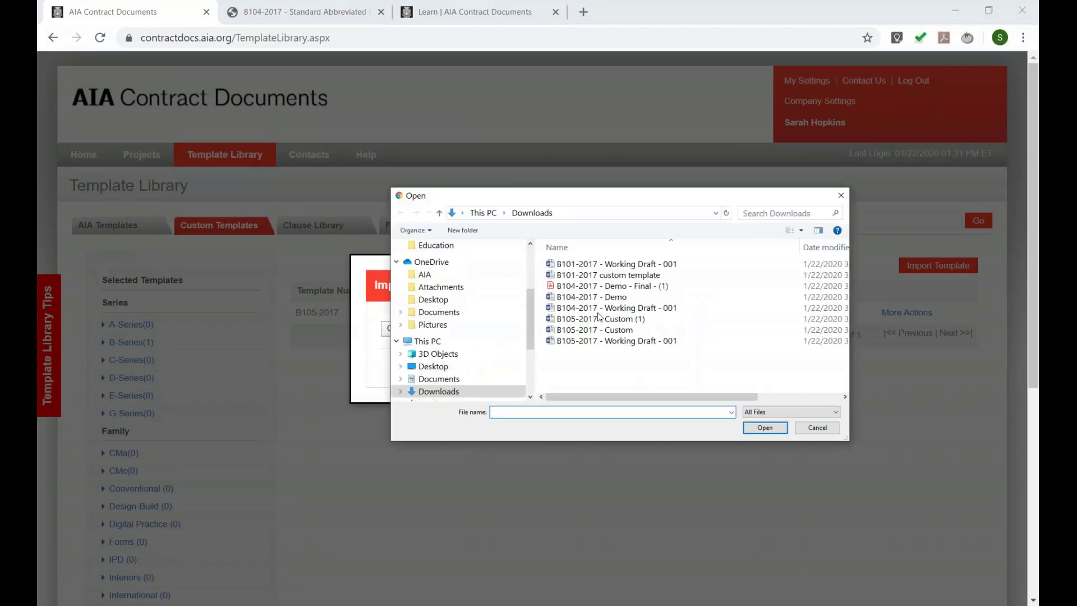
left_click(617, 275)
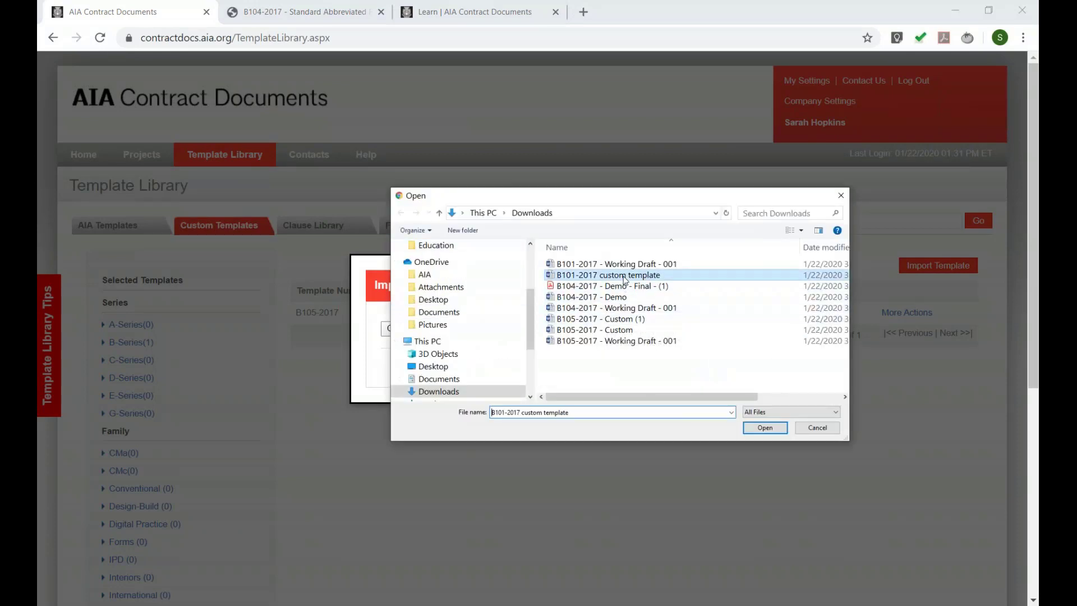
key("Return")
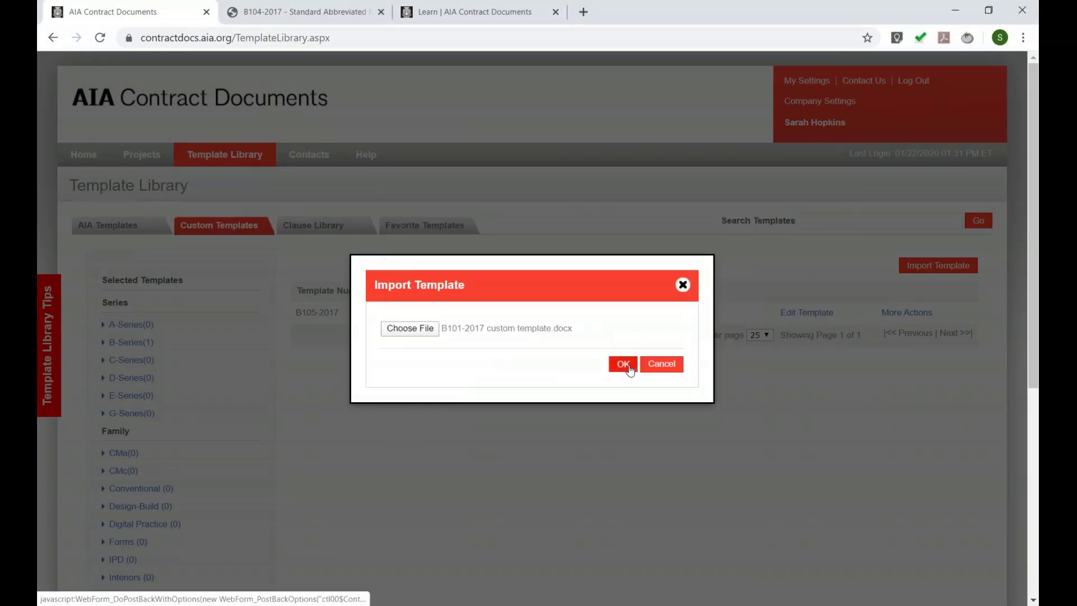
left_click(623, 364)
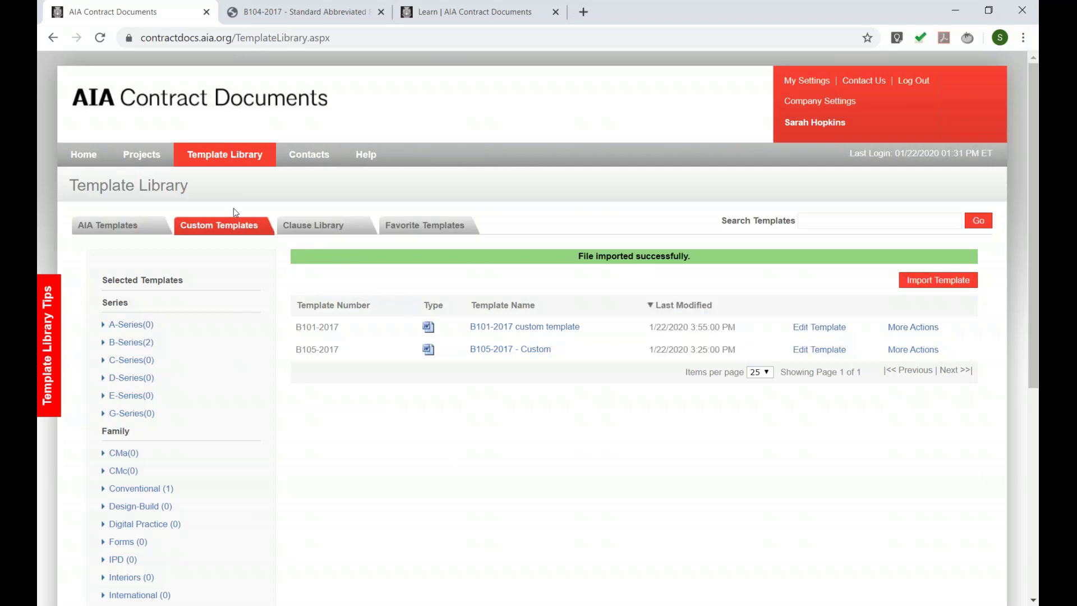
- From the projects page, view the Custom templates for a new document, then dismiss the dialog unused
left_click(158, 163)
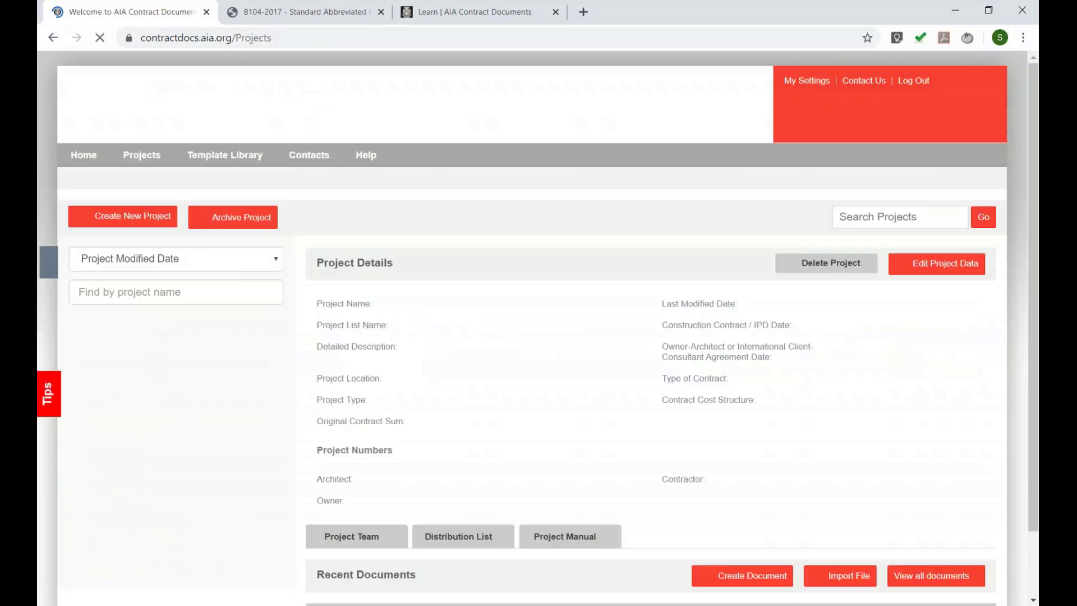
scroll(429, 380, "down", 3)
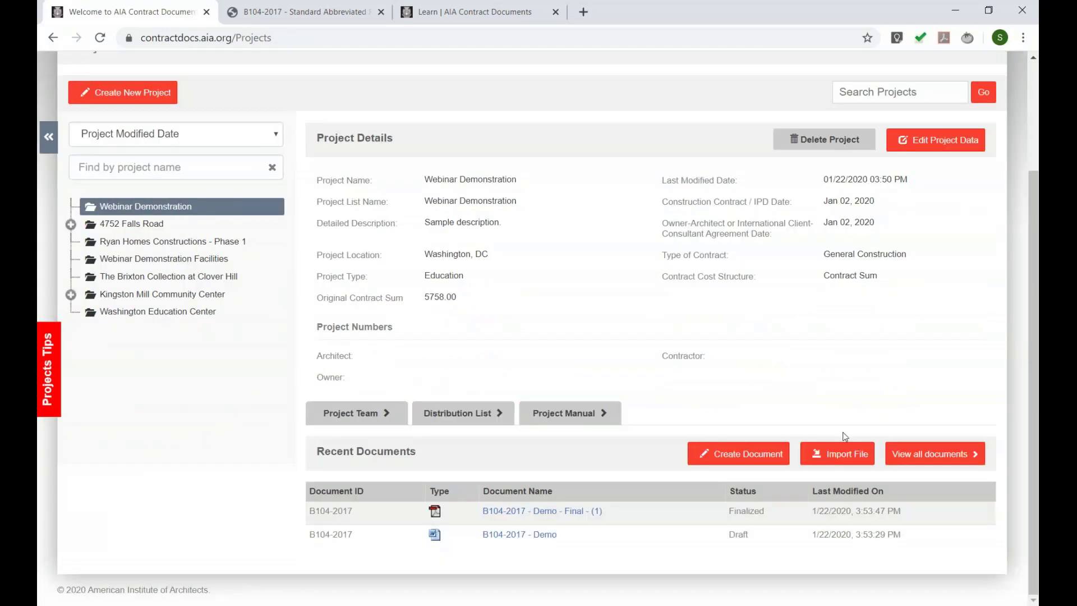
left_click(739, 453)
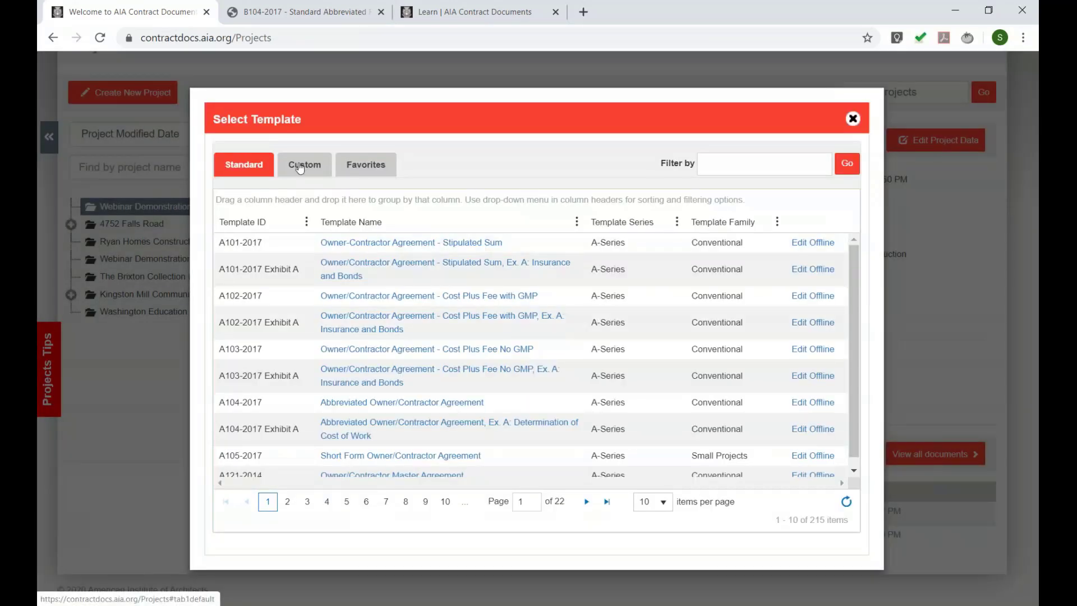
left_click(300, 168)
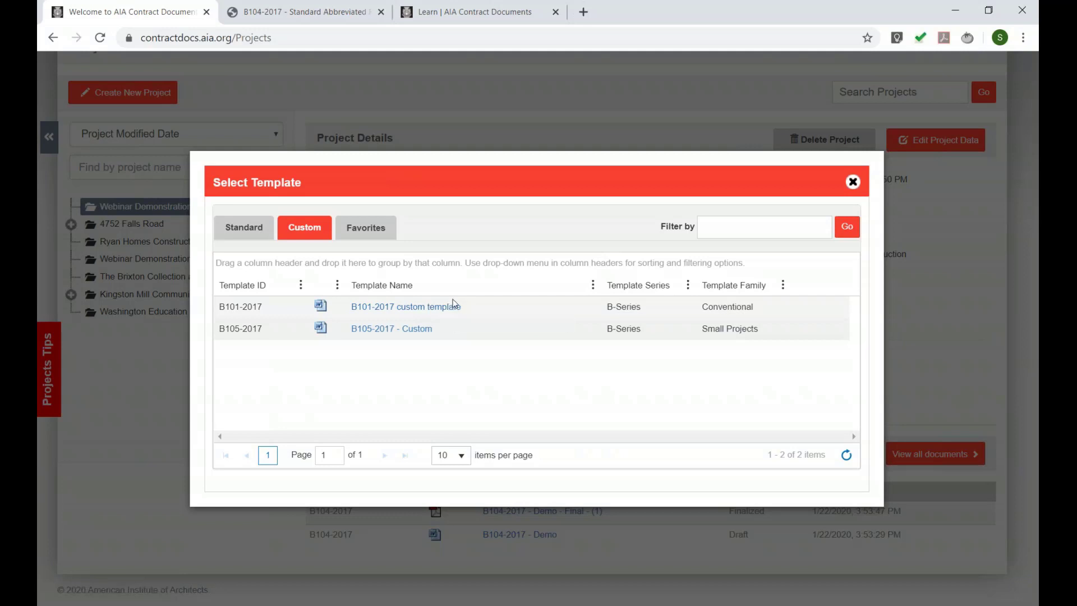
left_click(852, 183)
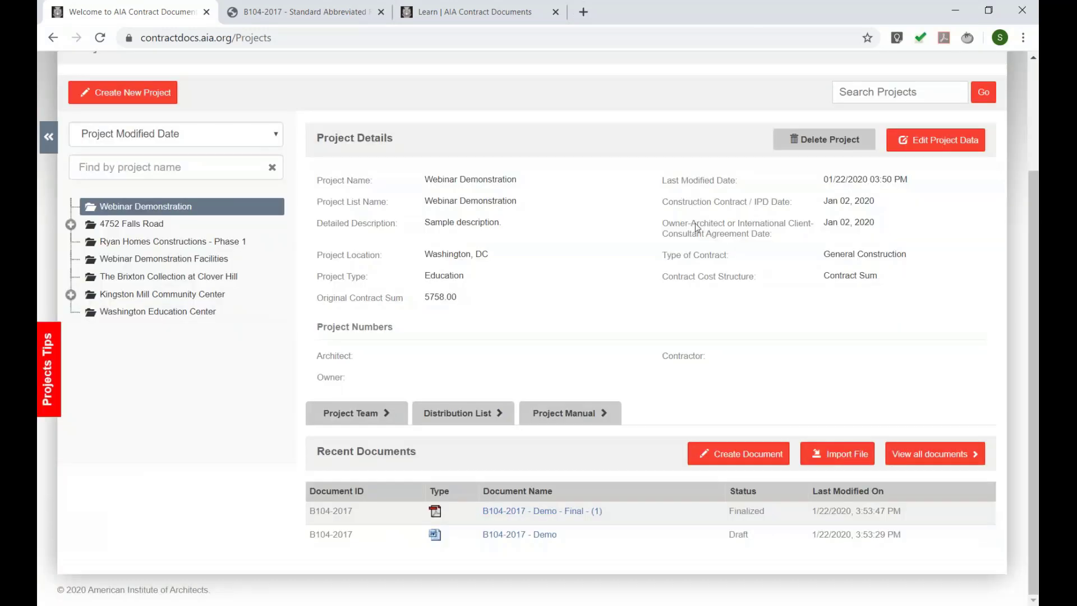
scroll(696, 228, "up", 3)
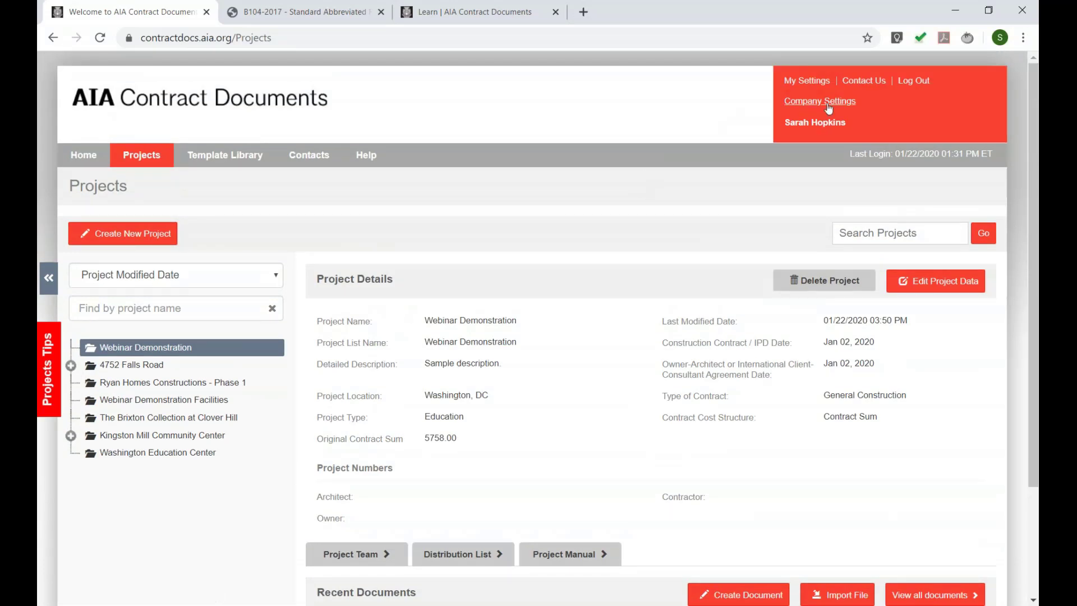
- Set 'Include digital signature placeholders' to Ask each Time in My Settings, save, and return to Projects
left_click(808, 82)
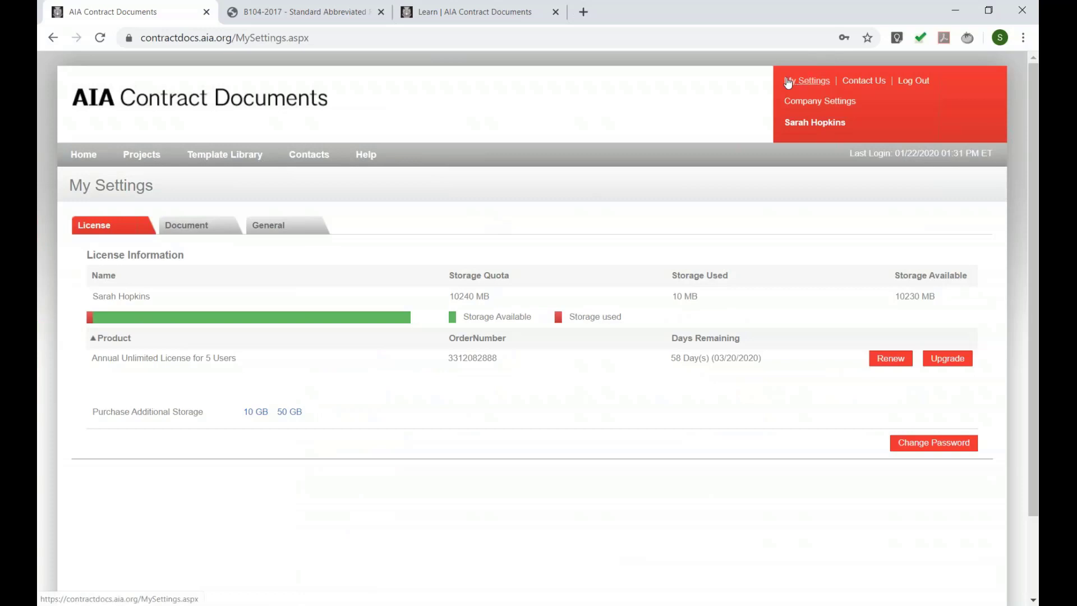
left_click(198, 230)
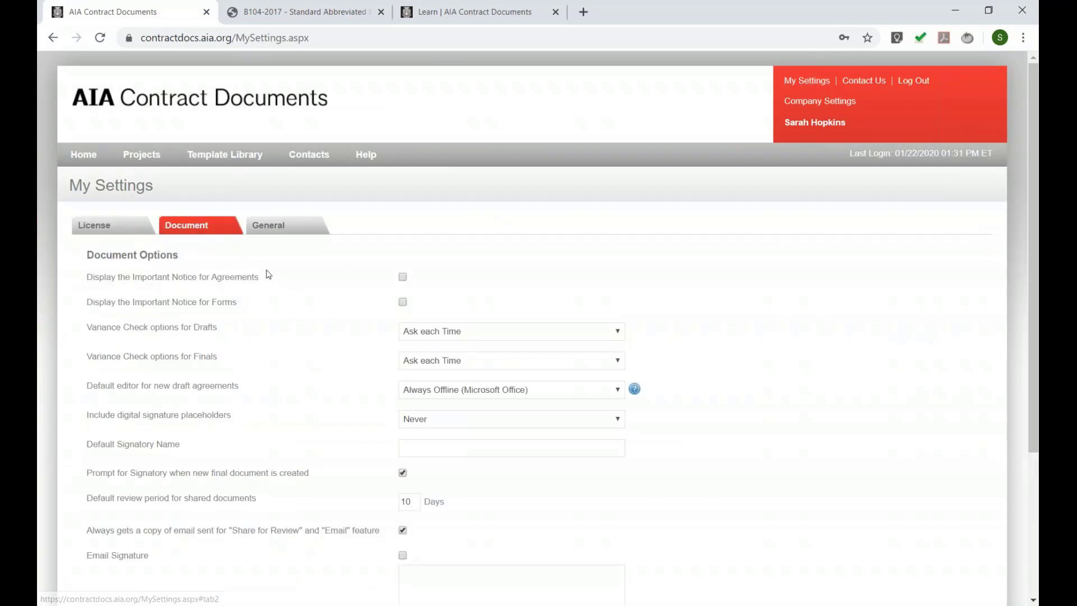
scroll(241, 267, "down", 3)
left_click_drag(89, 273, 101, 272)
triple_click(101, 274)
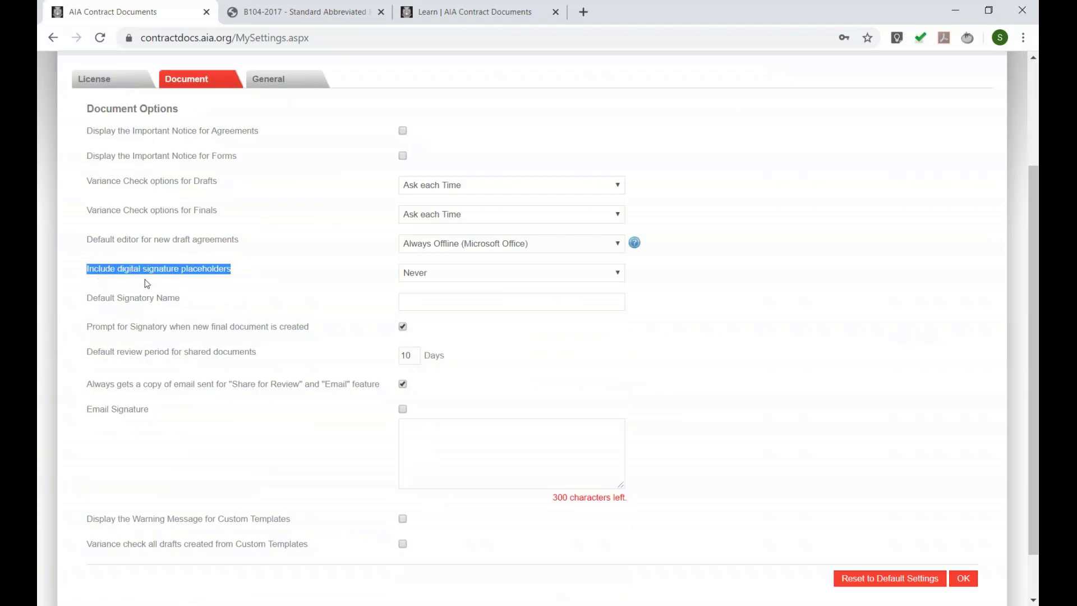
left_click(441, 275)
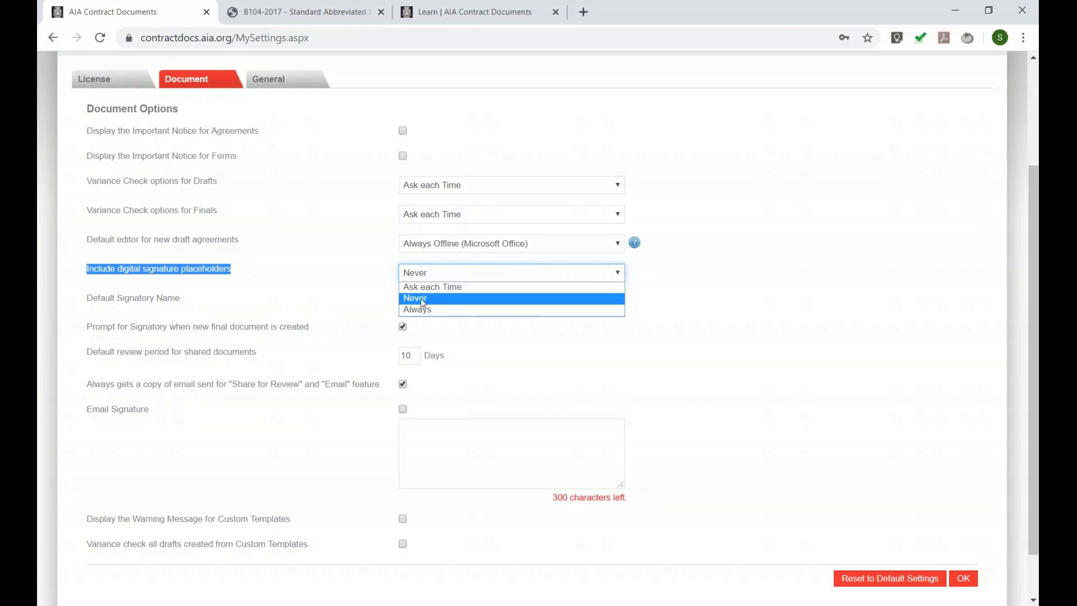
left_click(427, 287)
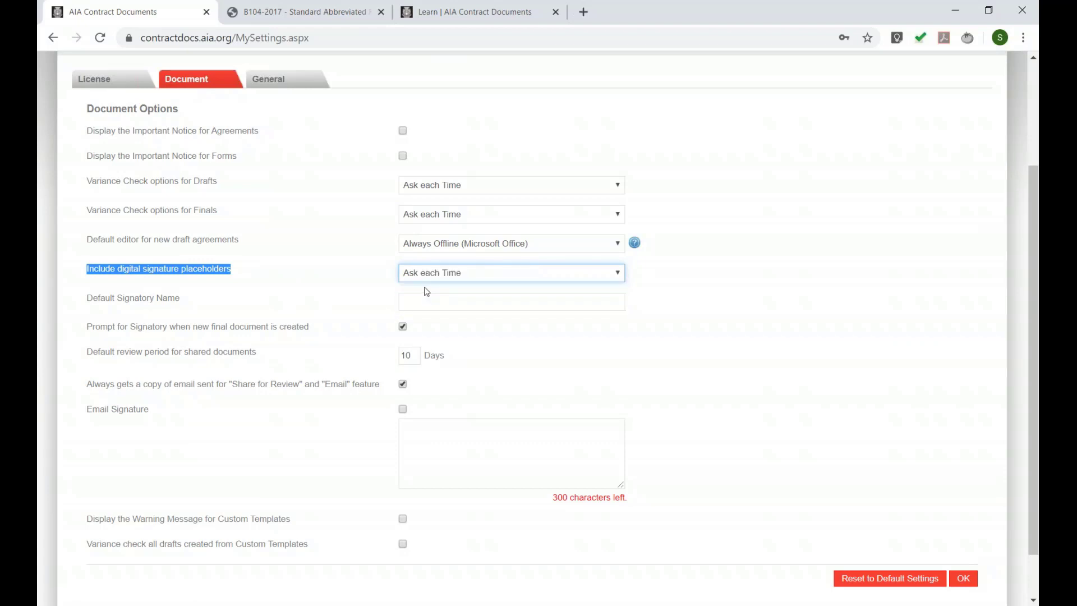
left_click(964, 578)
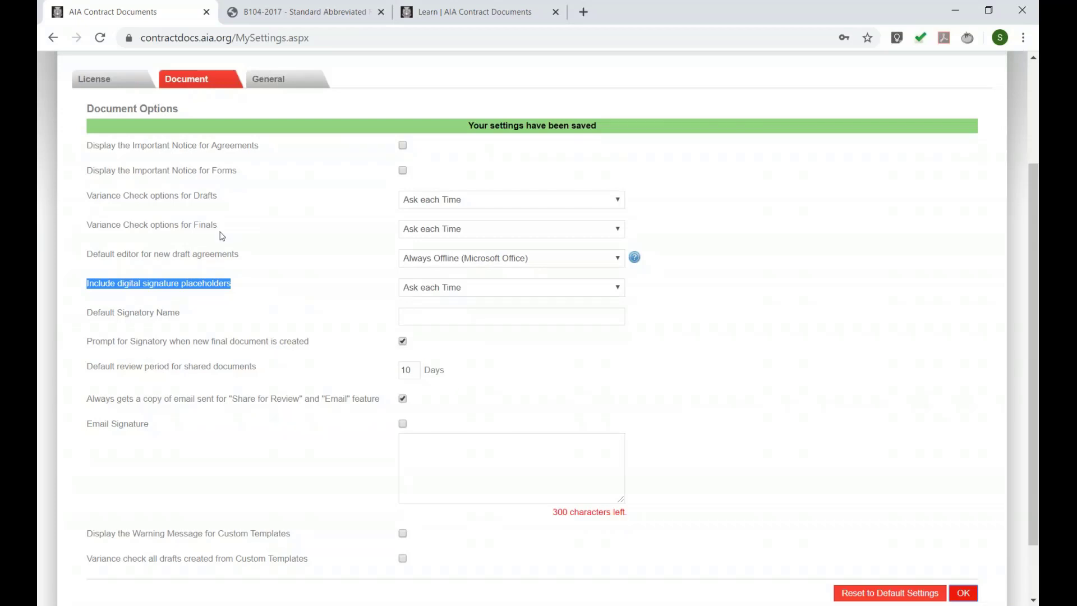
scroll(315, 241, "up", 3)
left_click(147, 168)
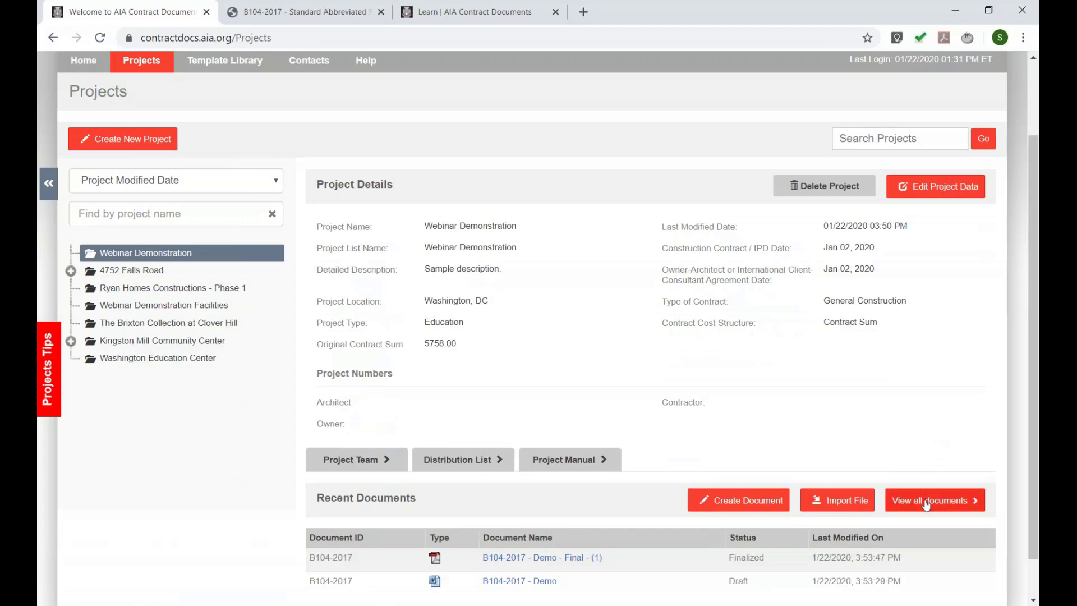
- Finalize the B104-2017 - Demo draft in the Webinar Demonstration project using the Digital Signature format
left_click(927, 500)
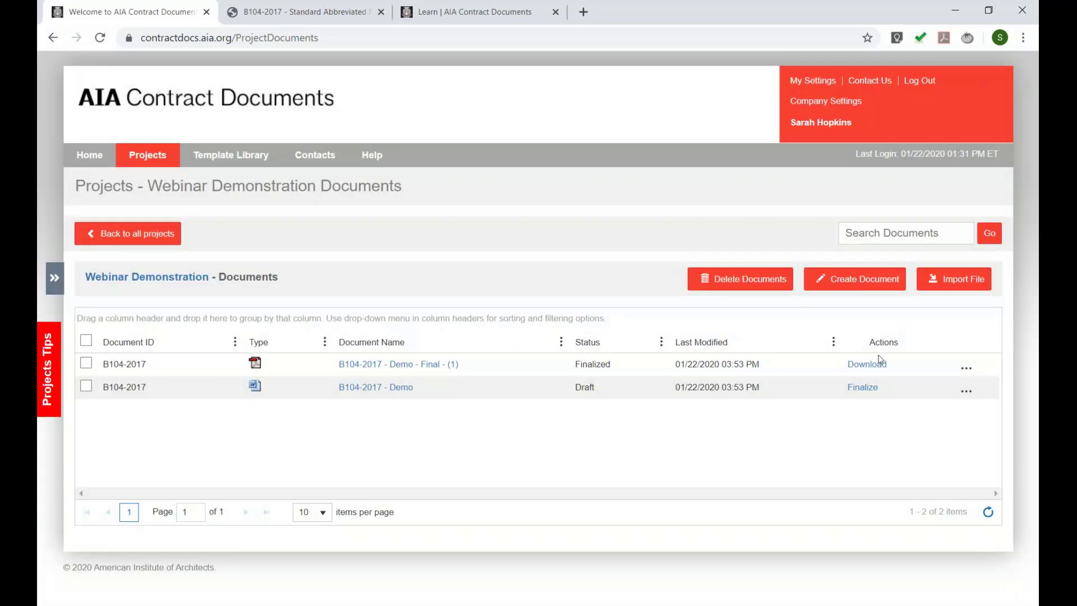
left_click(862, 387)
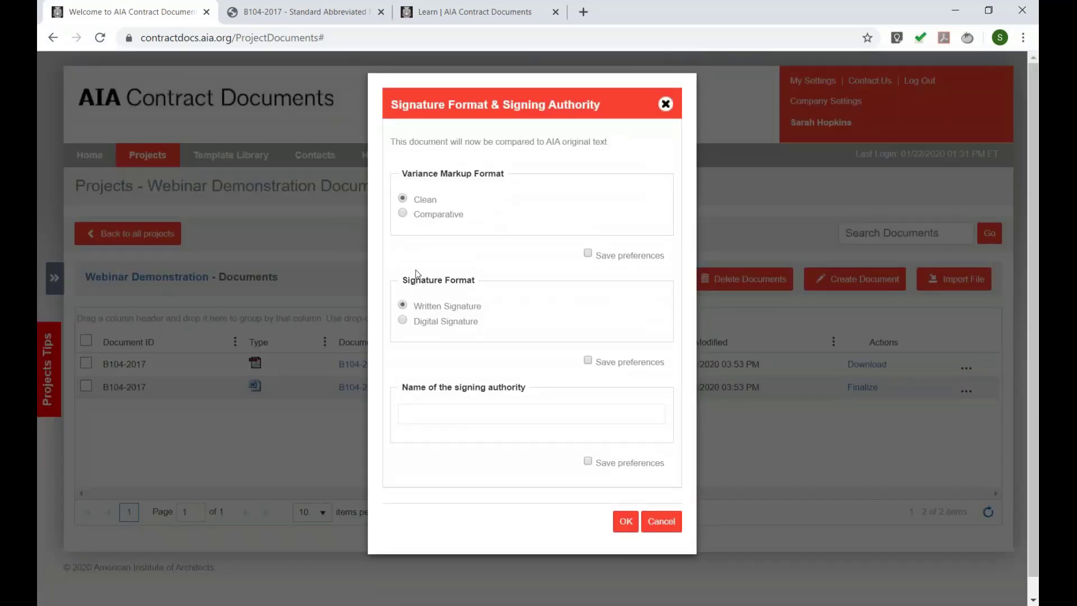
left_click_drag(401, 280, 474, 280)
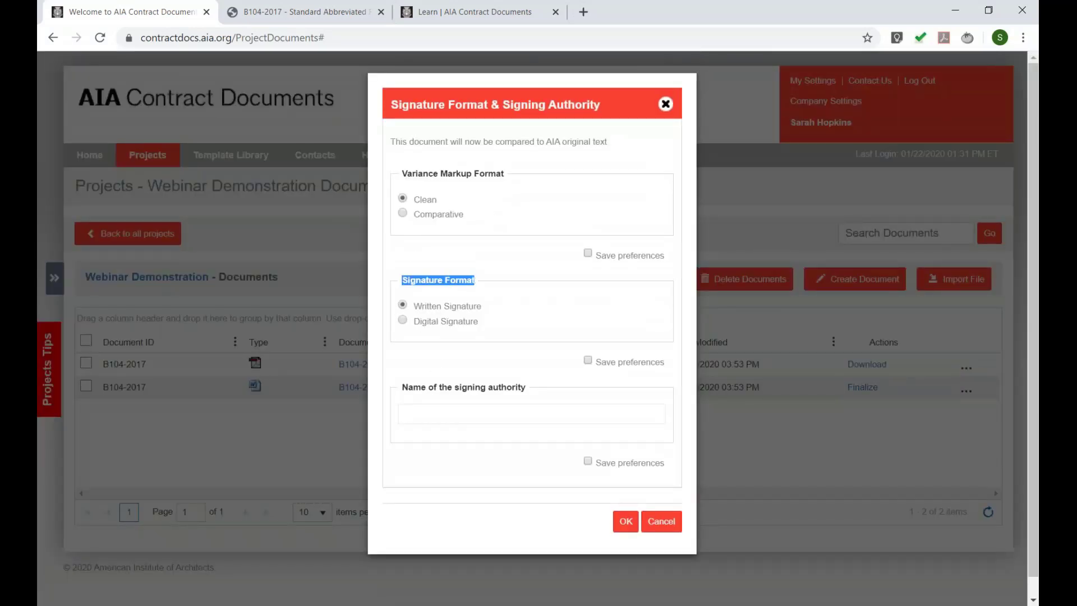
left_click(412, 305)
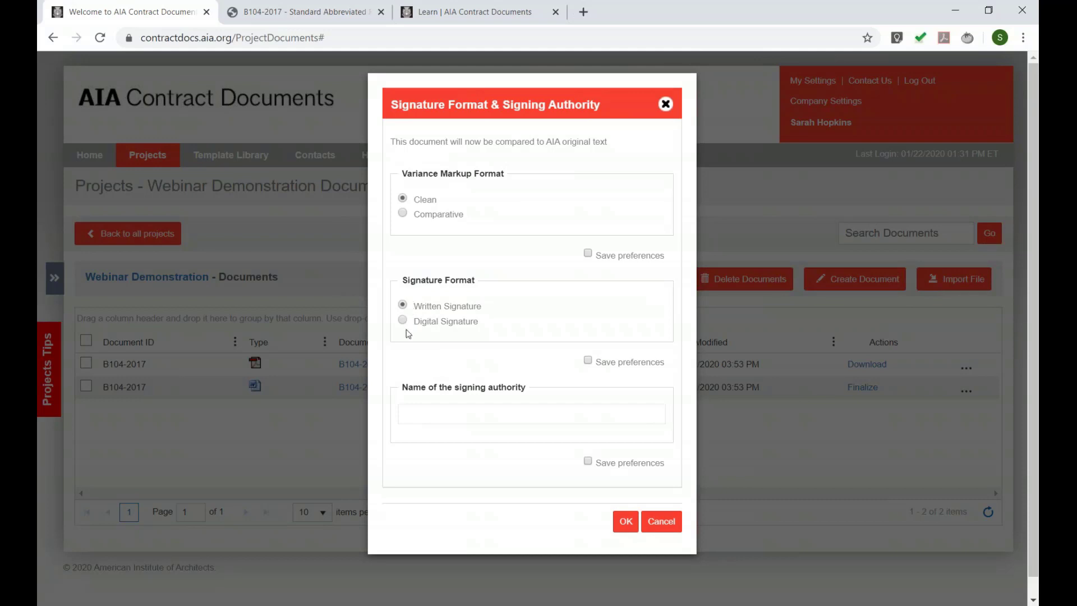
left_click(402, 320)
left_click(626, 521)
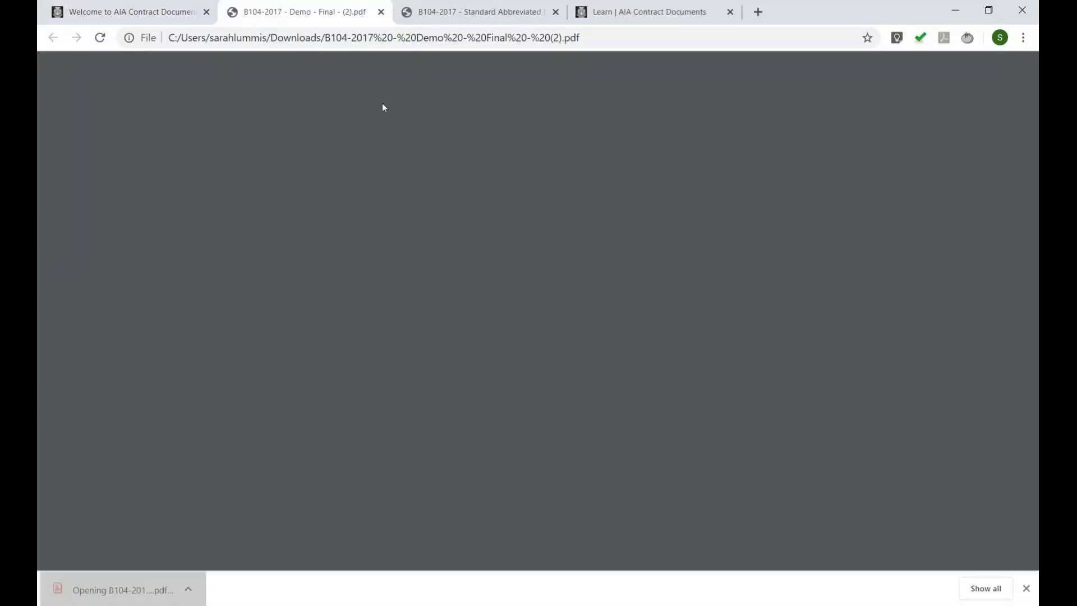
- Scroll the finalized B104-2017 PDF to page 15 and highlight the Digital Signatures Page heading
scroll(425, 156, "down", 20)
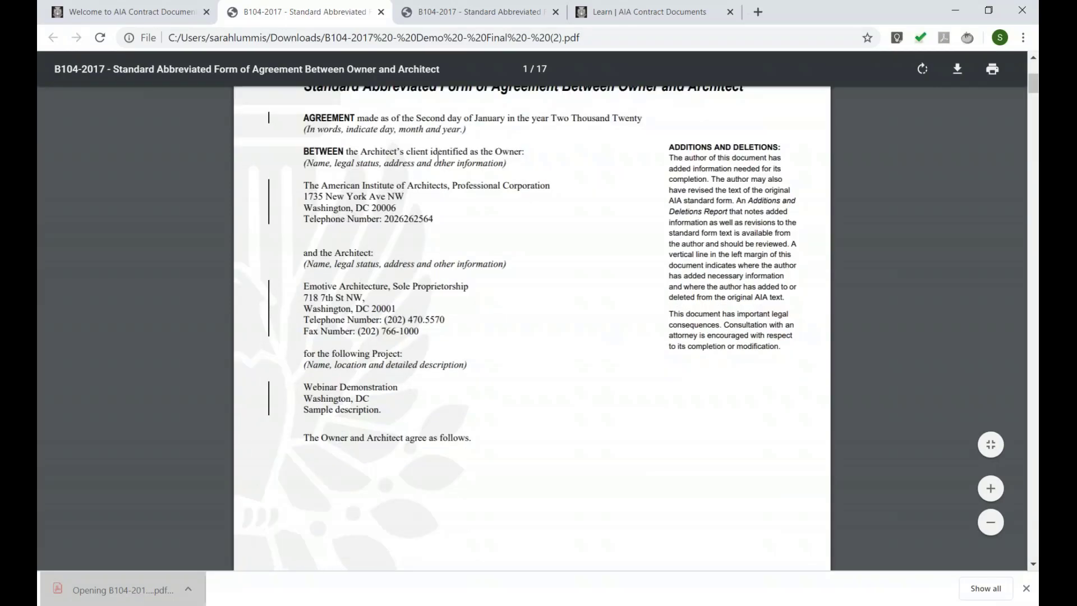
scroll(530, 201, "down", 20)
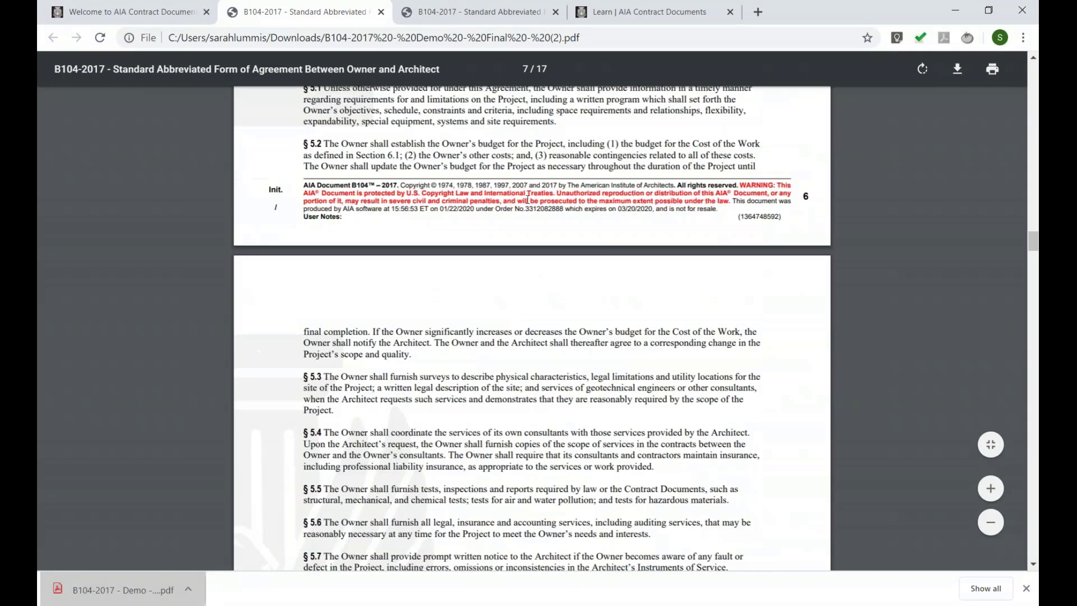
left_click_drag(1038, 379, 1036, 507)
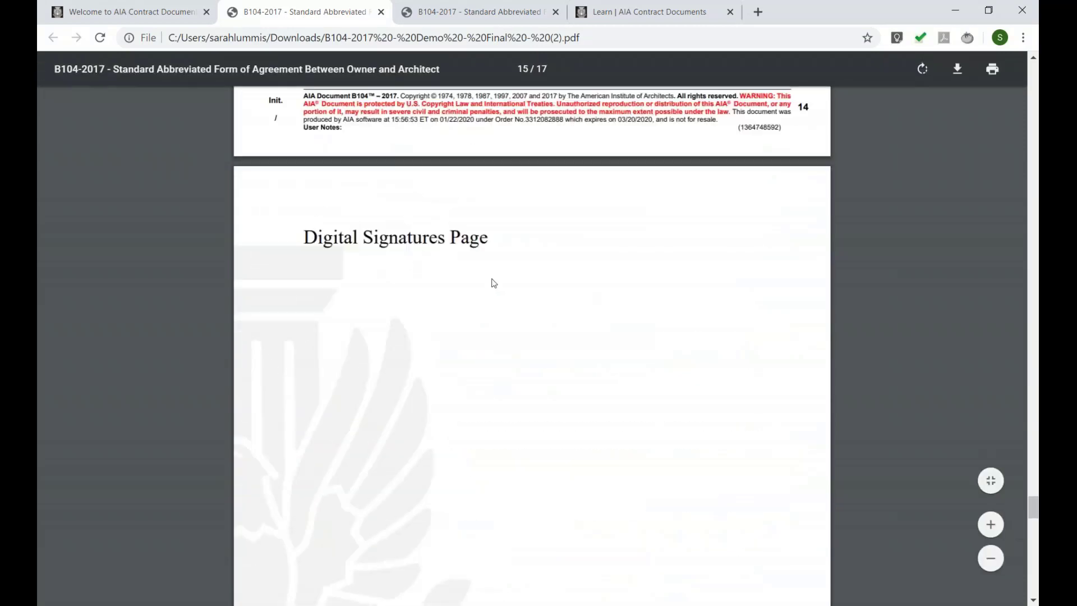
scroll(401, 308, "up", 4)
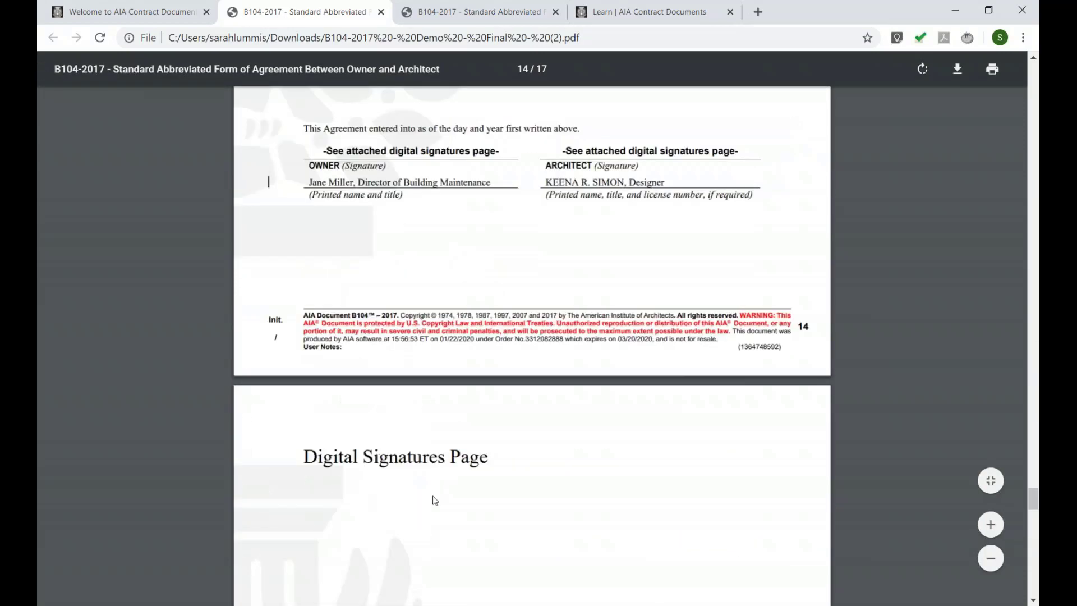
left_click_drag(304, 463, 489, 458)
scroll(457, 310, "down", 4)
left_click(460, 313)
- Scroll back up through the PDF and switch to the project's document list tab
scroll(628, 240, "down", 5)
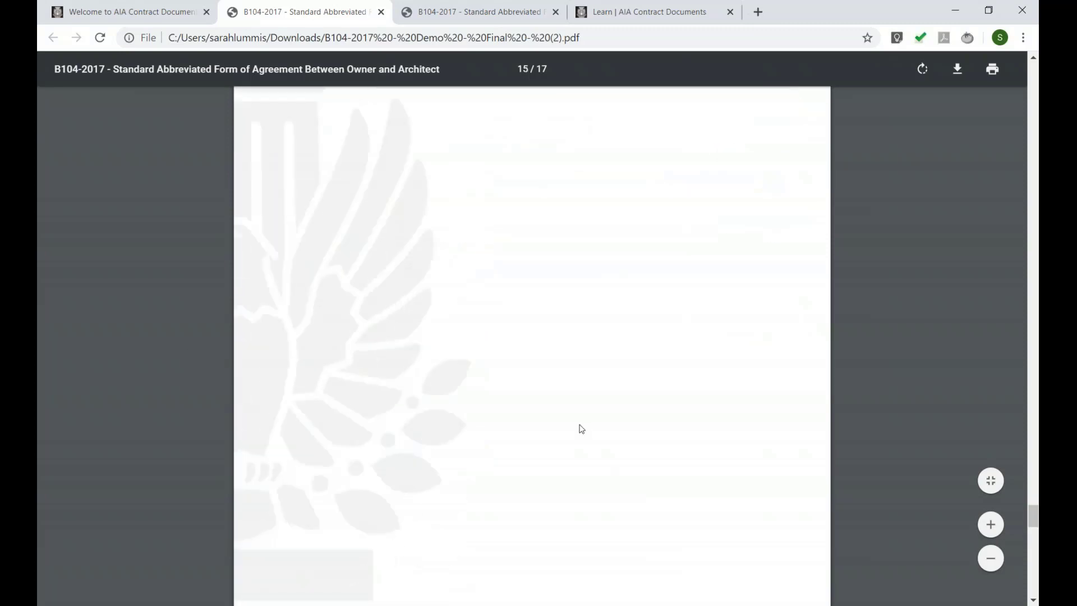
scroll(332, 339, "down", 3)
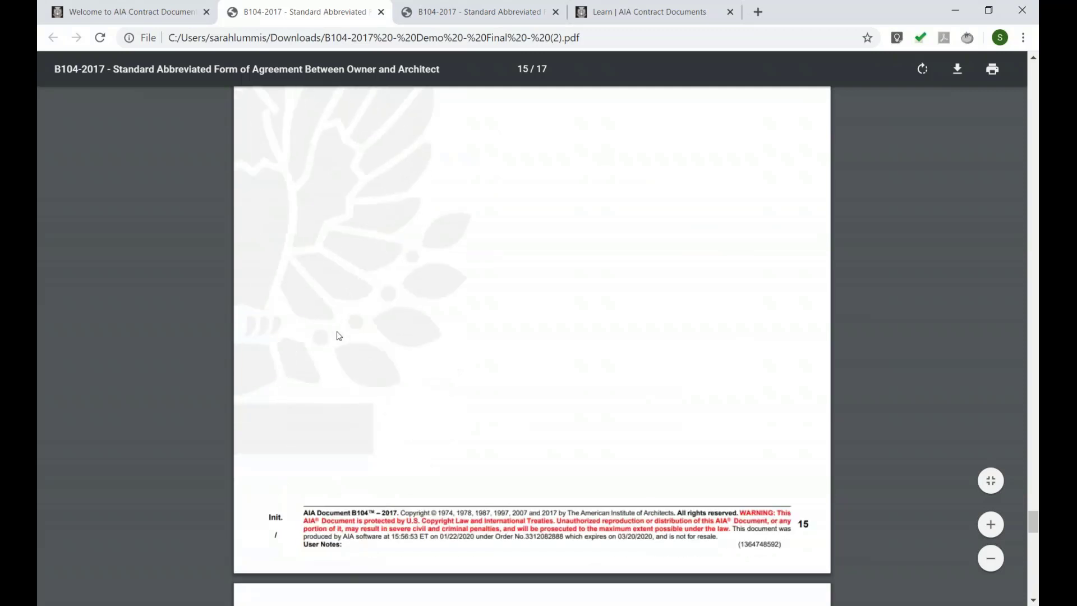
scroll(339, 336, "up", 13)
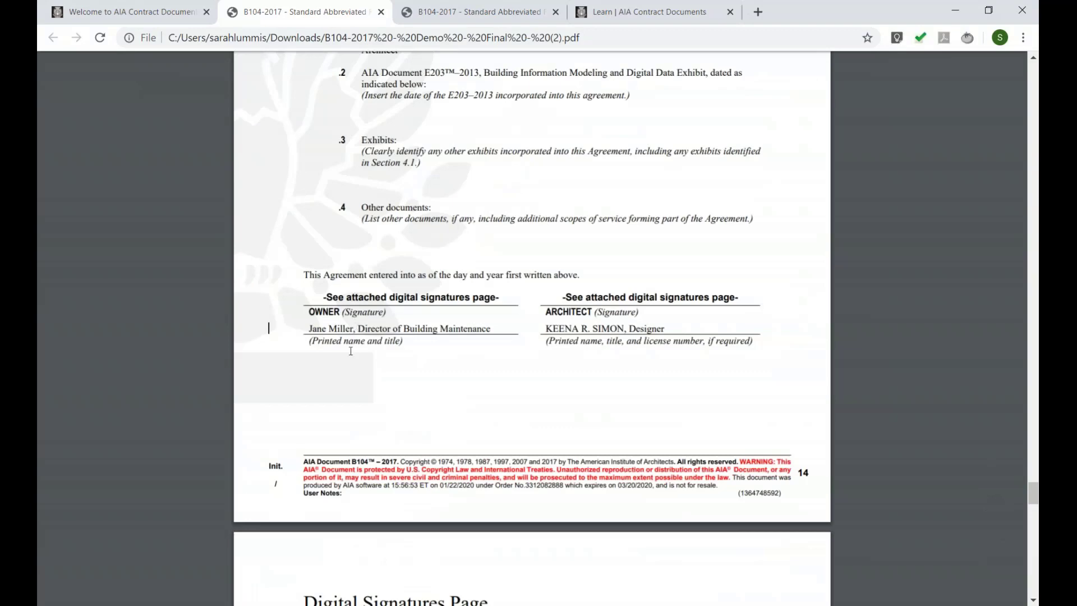
scroll(350, 351, "up", 20)
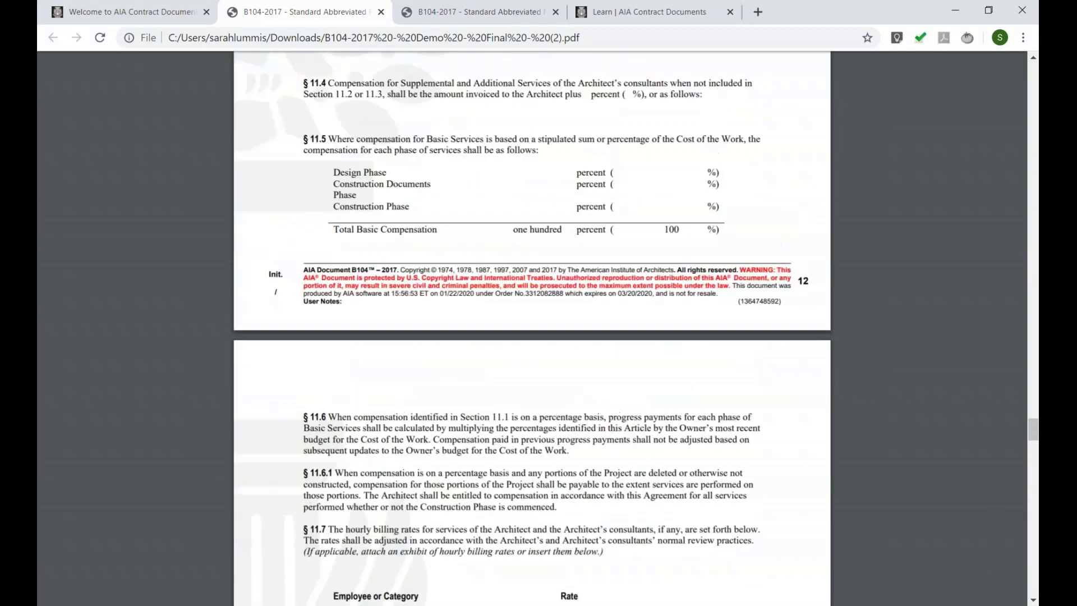
scroll(532, 328, "up", 10)
left_click(129, 12)
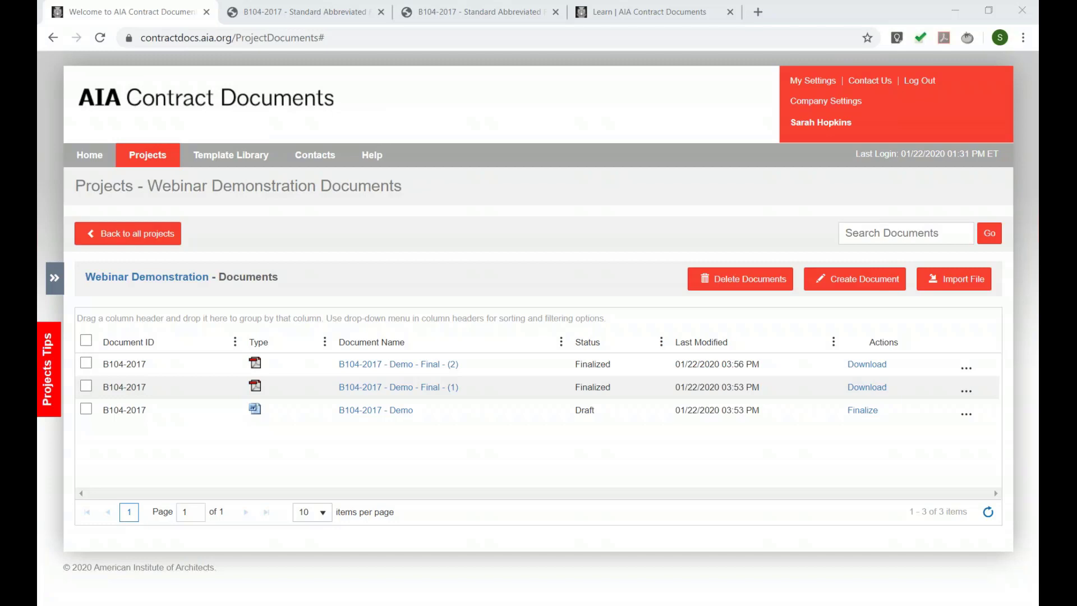
- Switch to the slideshow and advance to the Questions slide on custom-template features
key("alt+Tab")
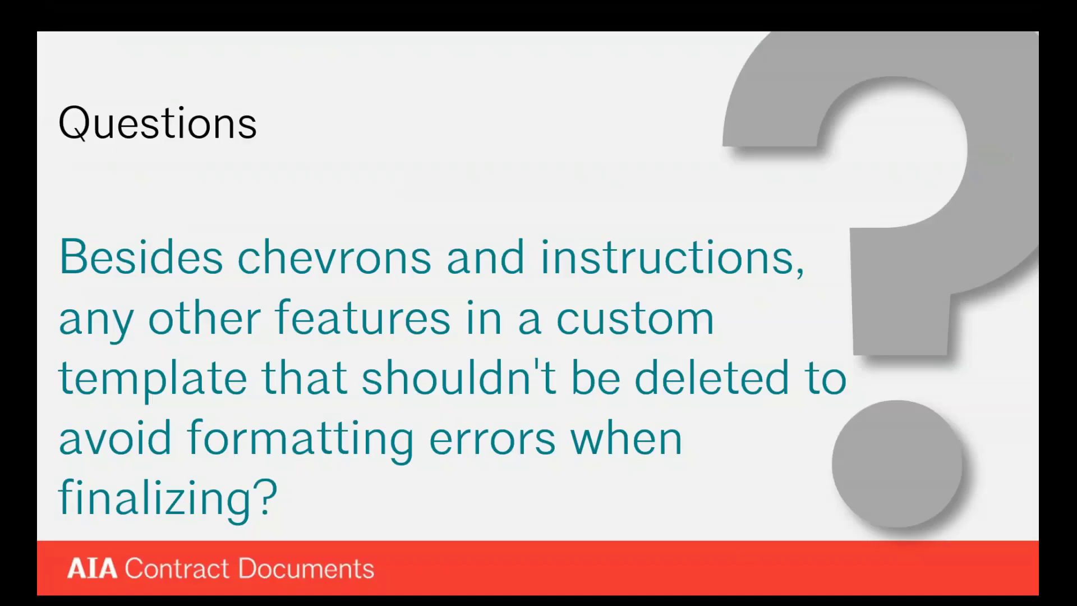
key("Right")
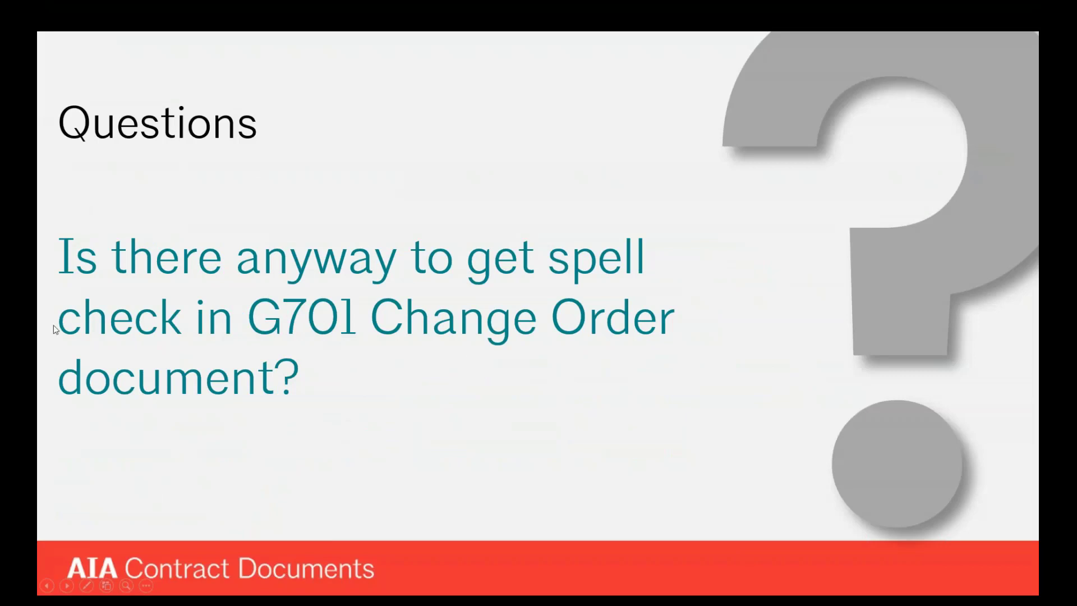
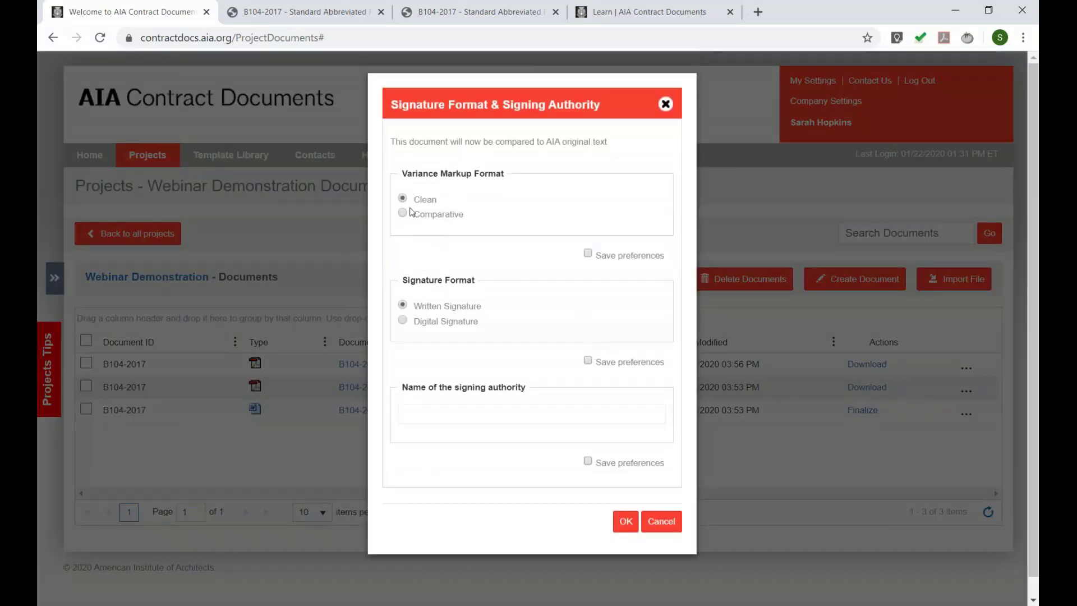
- Finalize the B104-2017 draft as a PDF with Clean variance markup and Written Signature
left_click_drag(421, 202, 443, 208)
left_click(435, 219)
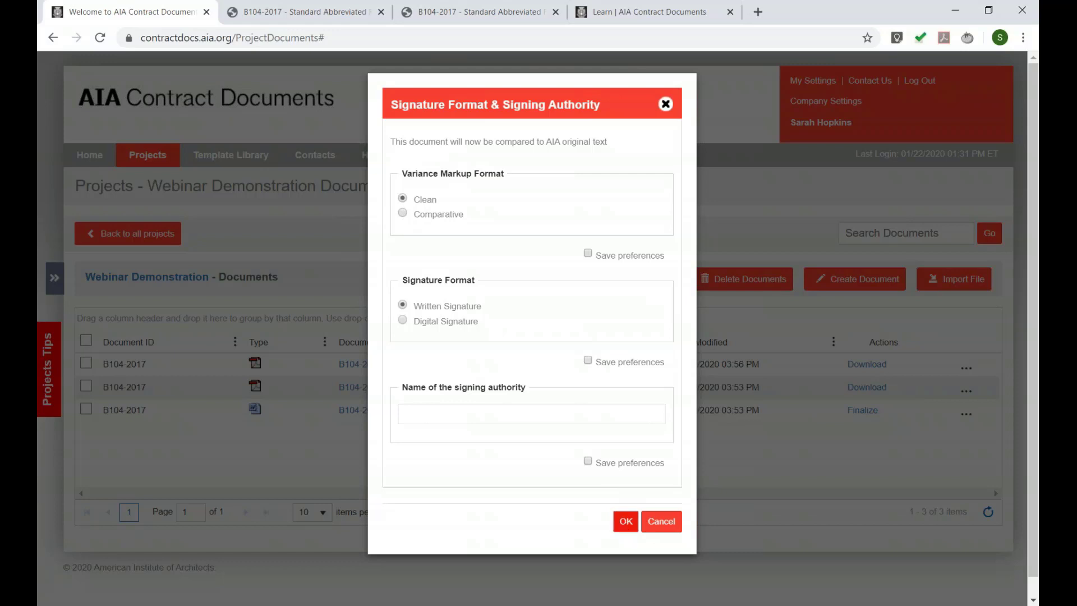
left_click(626, 521)
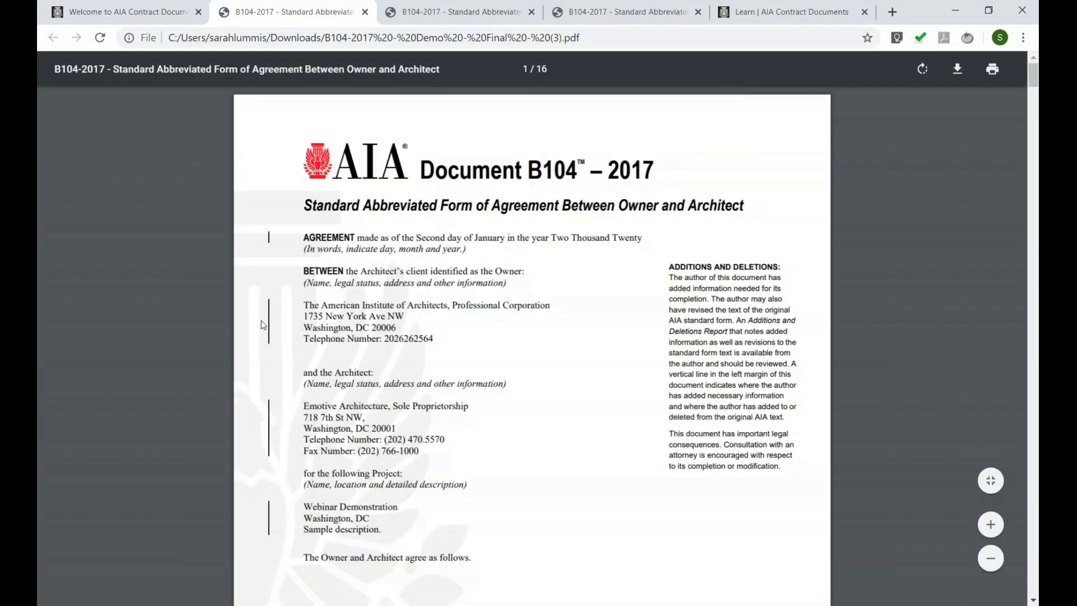
- Scroll the finalized 16-page PDF and highlight the added line 'Sample edits.' and text in §1.2
scroll(271, 310, "down", 15)
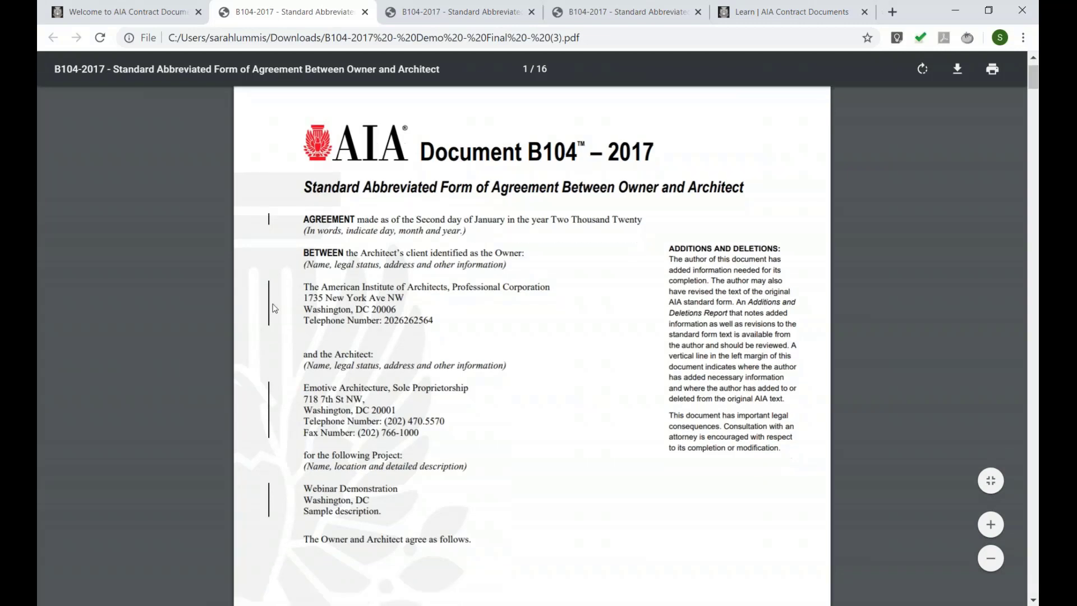
scroll(340, 298, "down", 6)
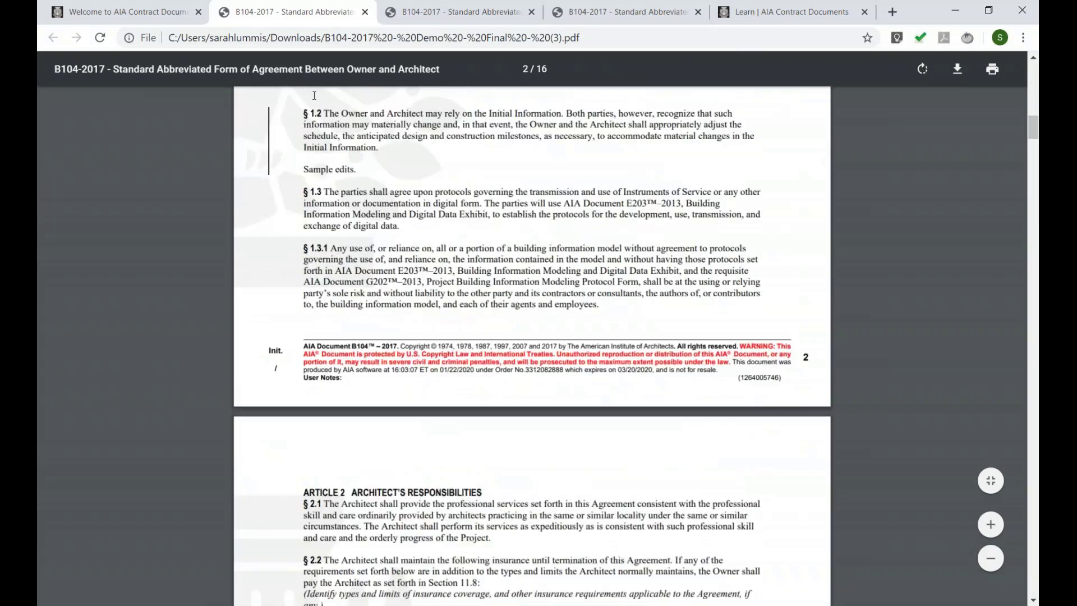
left_click_drag(359, 170, 308, 171)
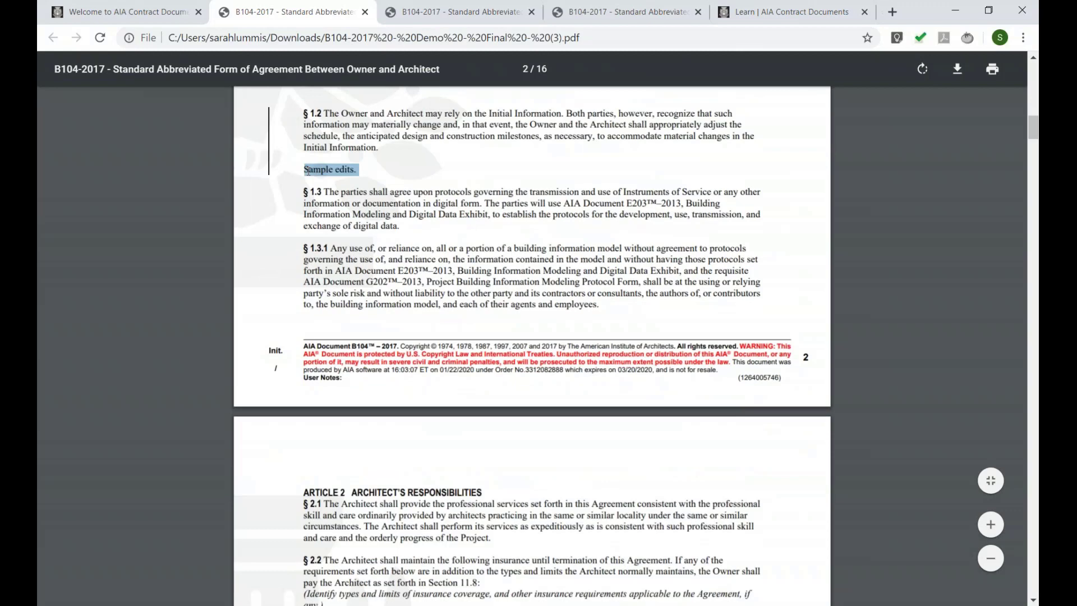
left_click(391, 184)
scroll(389, 191, "up", 3)
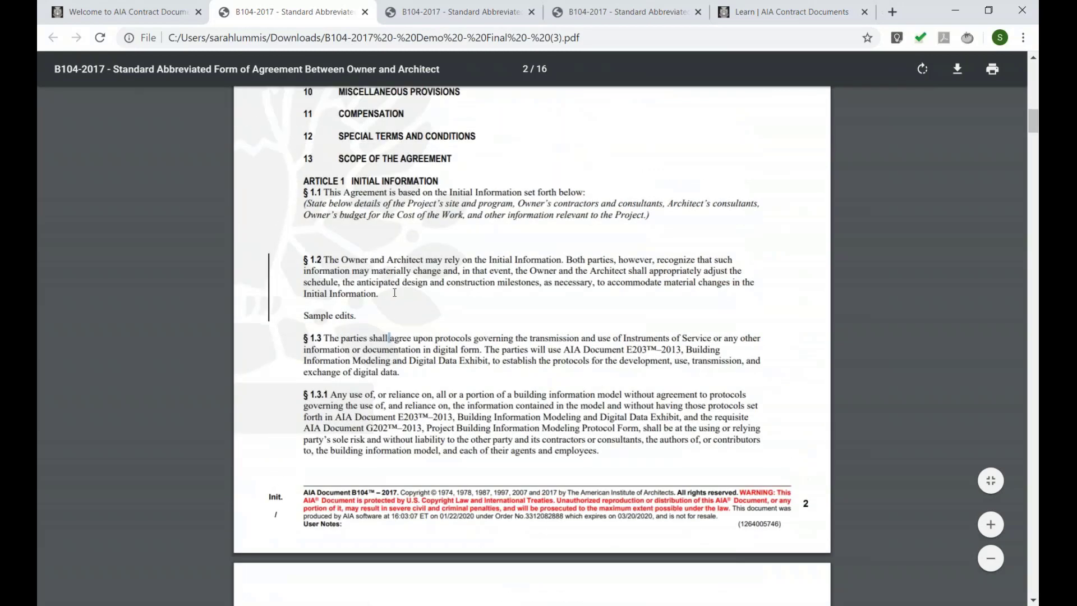
left_click_drag(391, 282, 424, 282)
left_click(561, 240)
left_click_drag(1035, 123, 1031, 552)
- On page 15's Additions and Deletions Report, highlight the title, struck-through §1.2 phrase and 'Sample edits.'
left_click_drag(312, 156, 518, 151)
left_click(517, 150)
scroll(428, 253, "down", 3)
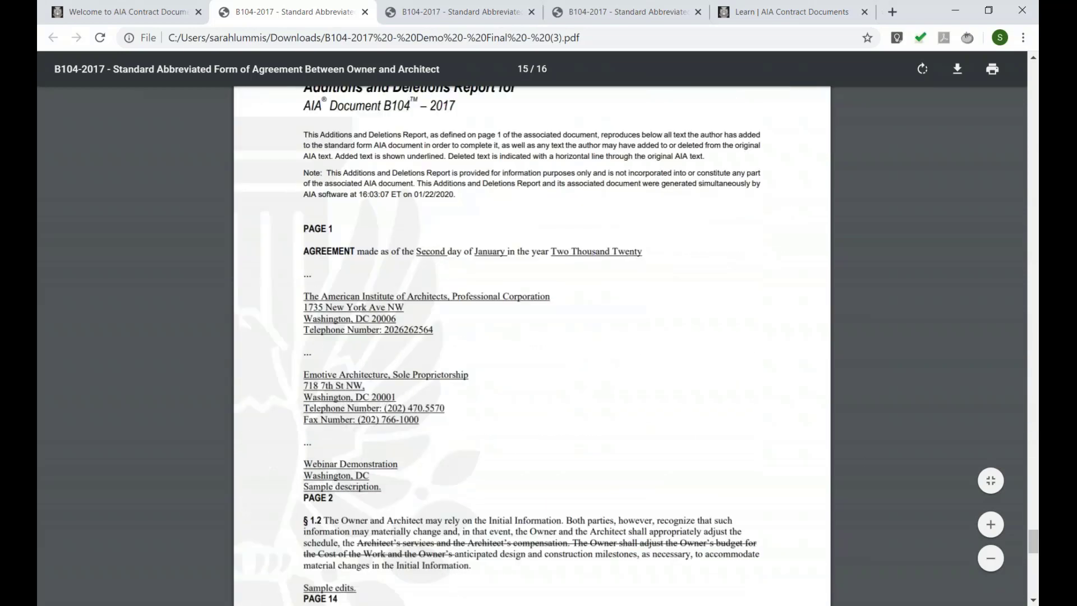
left_click_drag(383, 324, 383, 322)
left_click(383, 326)
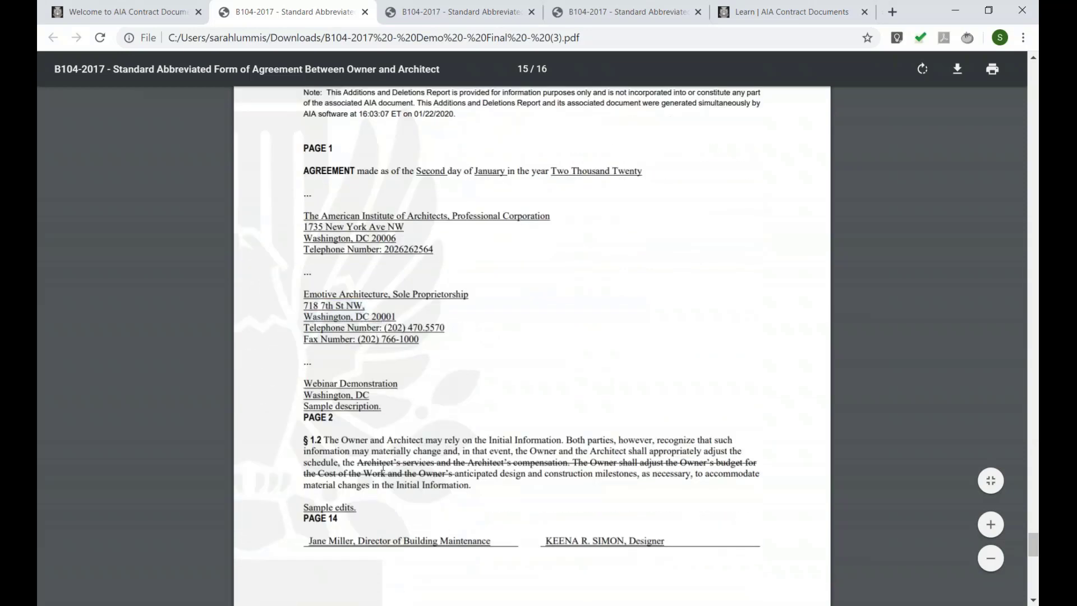
left_click_drag(387, 475, 420, 474)
left_click(419, 474)
left_click_drag(357, 463, 452, 474)
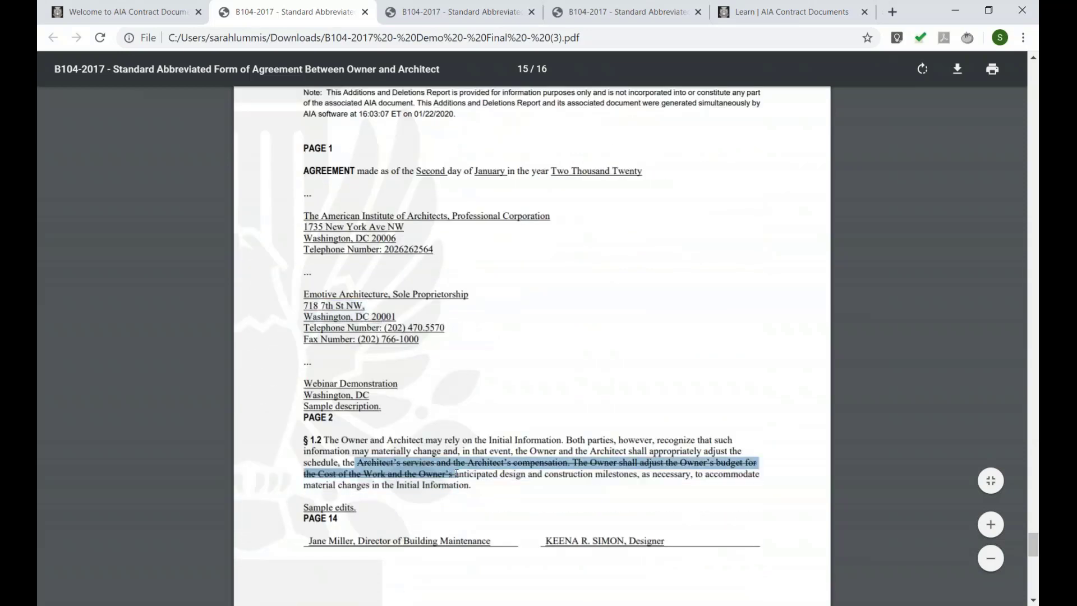
left_click(414, 494)
left_click_drag(361, 511, 308, 512)
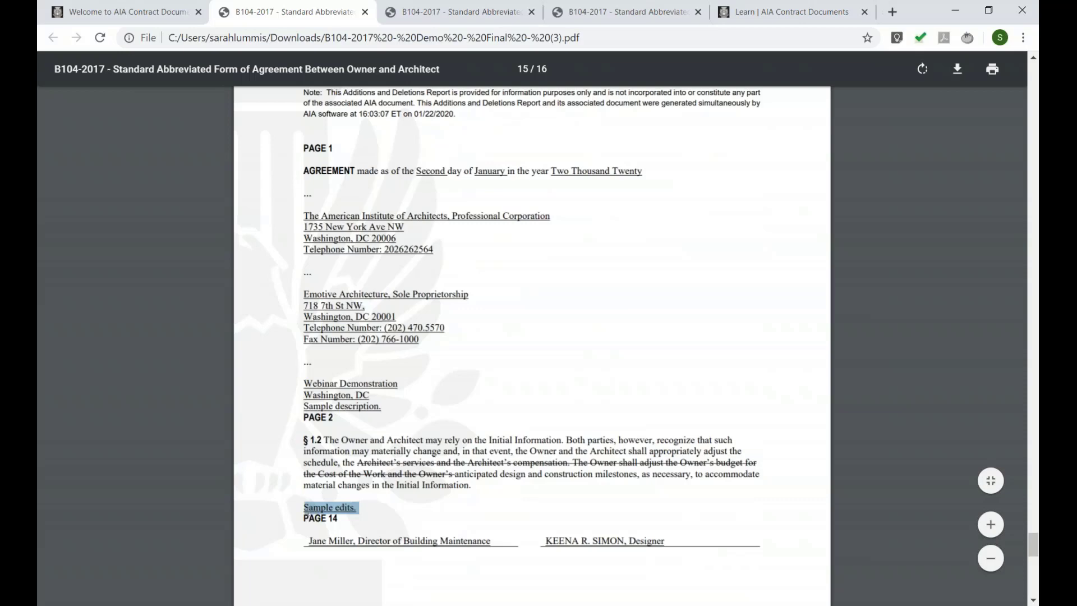
- From the project documents list, finalize the B104-2017 - Demo draft with Comparative variance markup
left_click(141, 14)
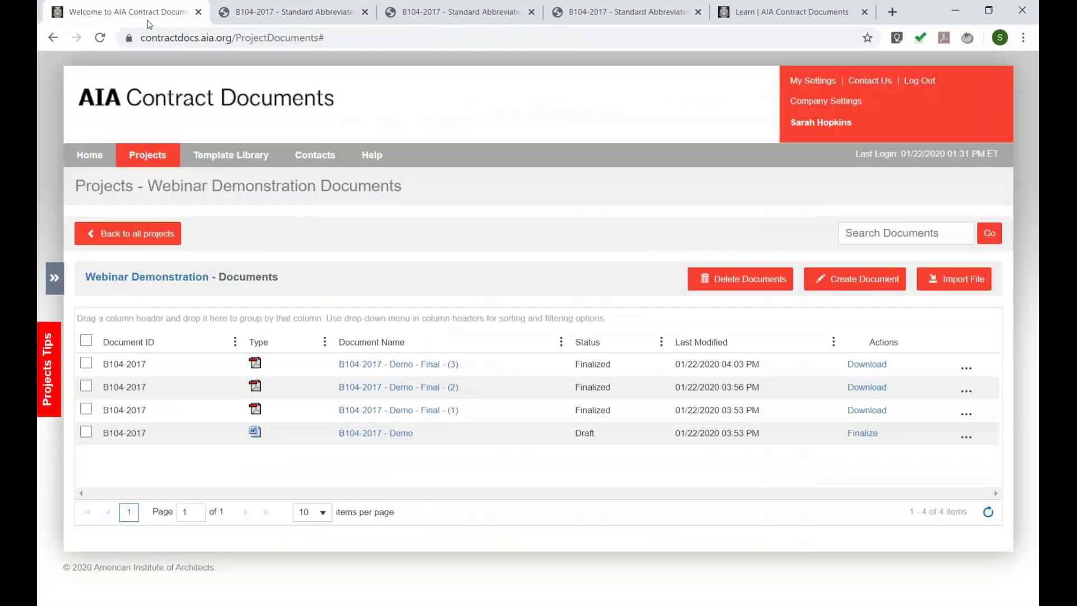
left_click(864, 434)
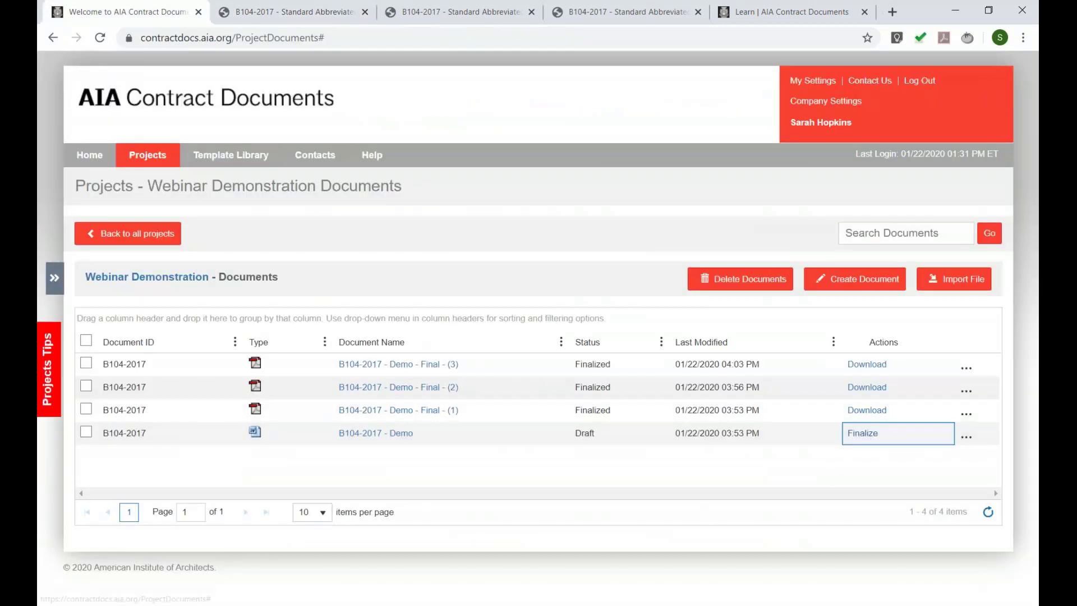
left_click(402, 213)
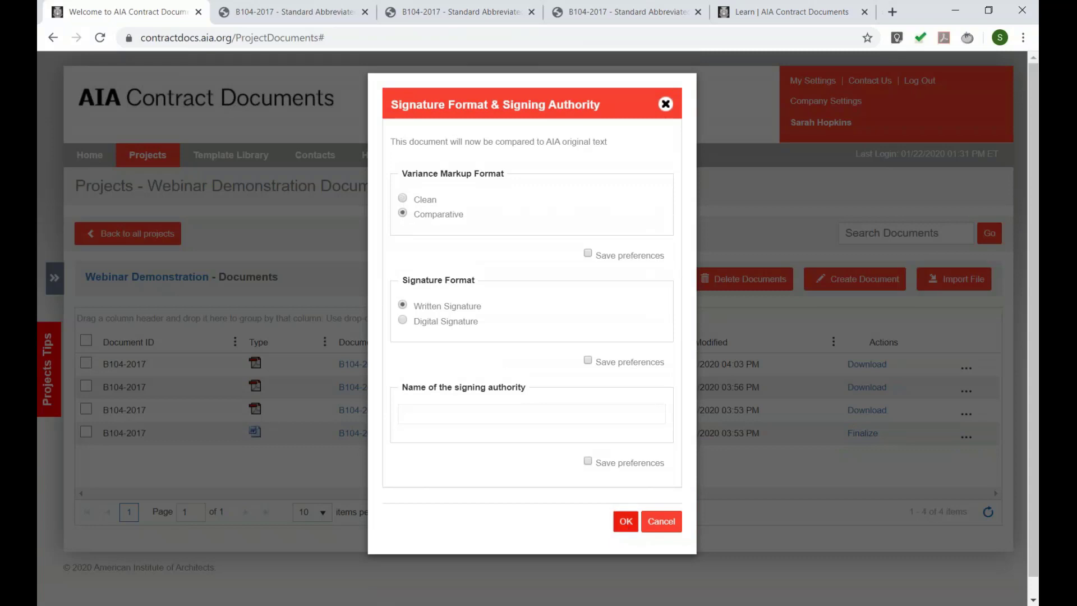
left_click(625, 521)
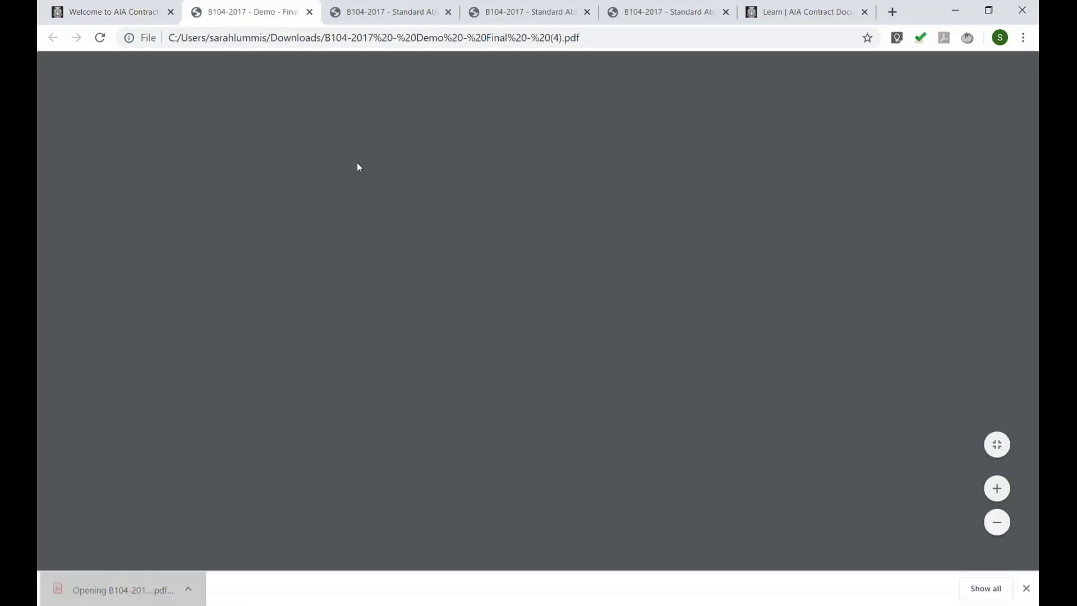
- In the comparative PDF, highlight the struck-through phrase and the underlined line 'Sample edits.'
scroll(435, 286, "down", 15)
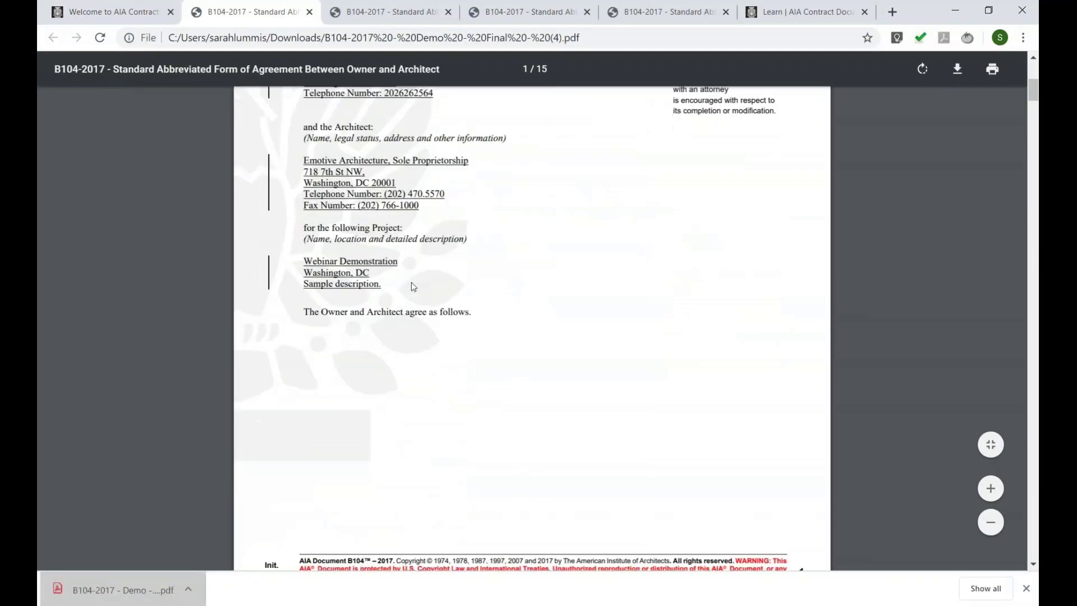
scroll(532, 328, "down", 5)
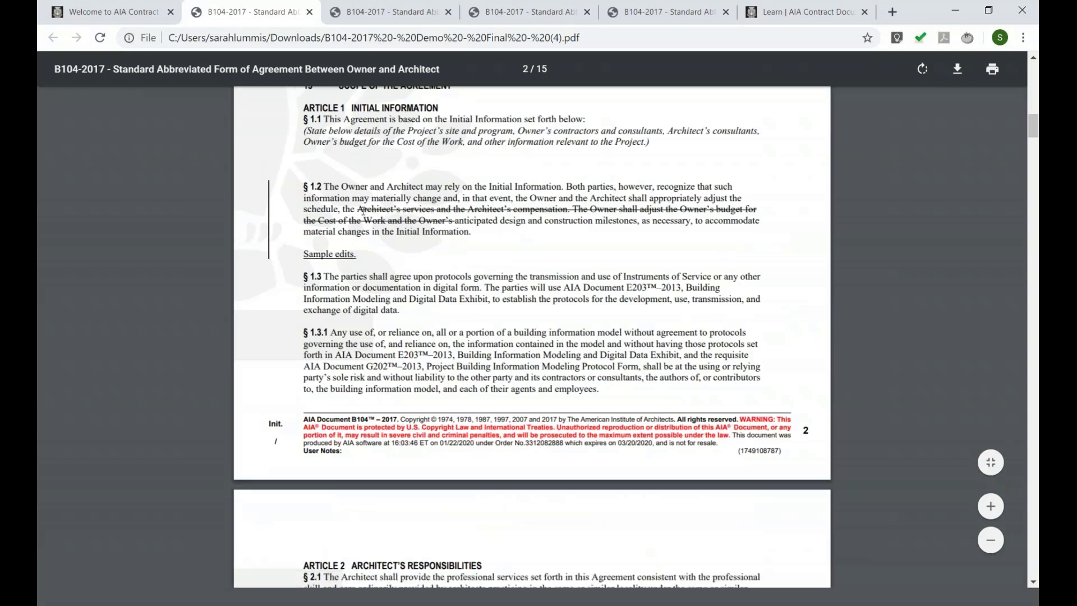
left_click_drag(358, 209, 457, 220)
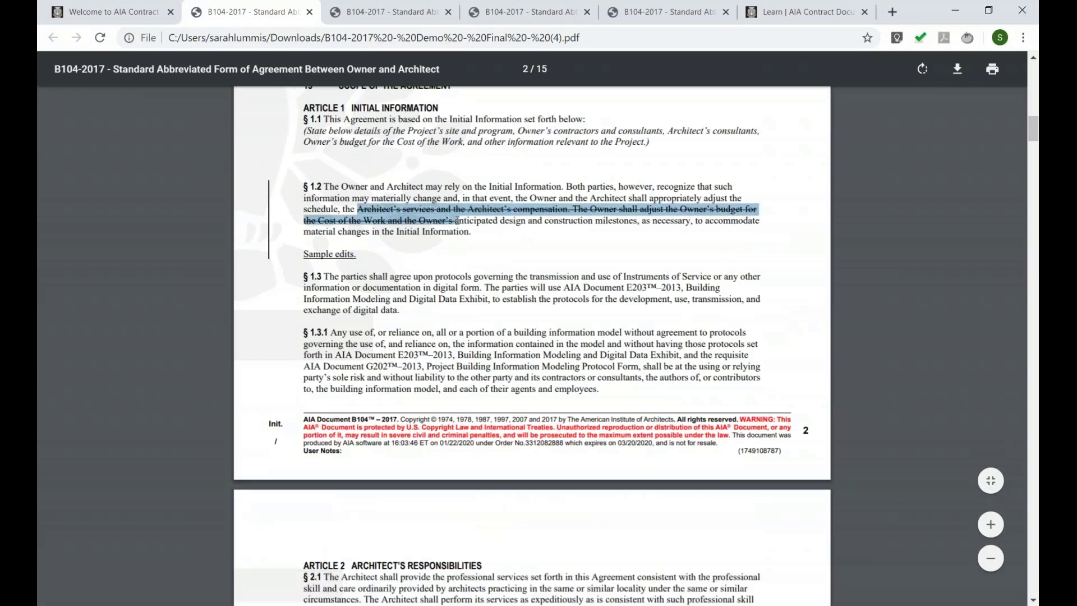
left_click(375, 262)
left_click_drag(360, 255, 303, 254)
left_click(417, 228)
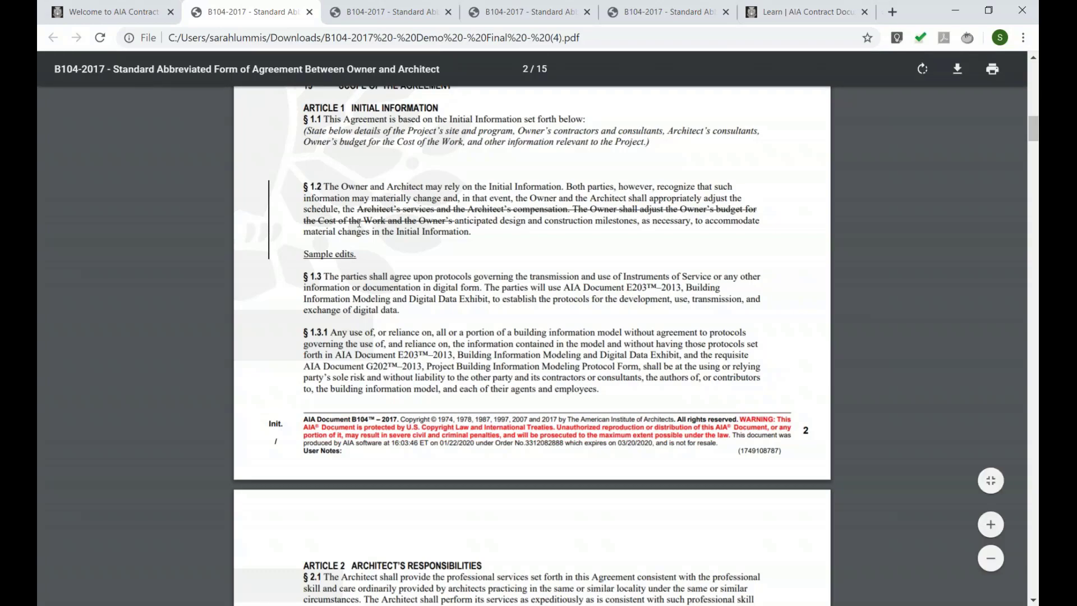
- Scroll through the rest of the 15-page comparative PDF, then return to the project documents list
scroll(490, 250, "down", 2)
left_click_drag(1033, 136, 1033, 554)
scroll(425, 236, "down", 5)
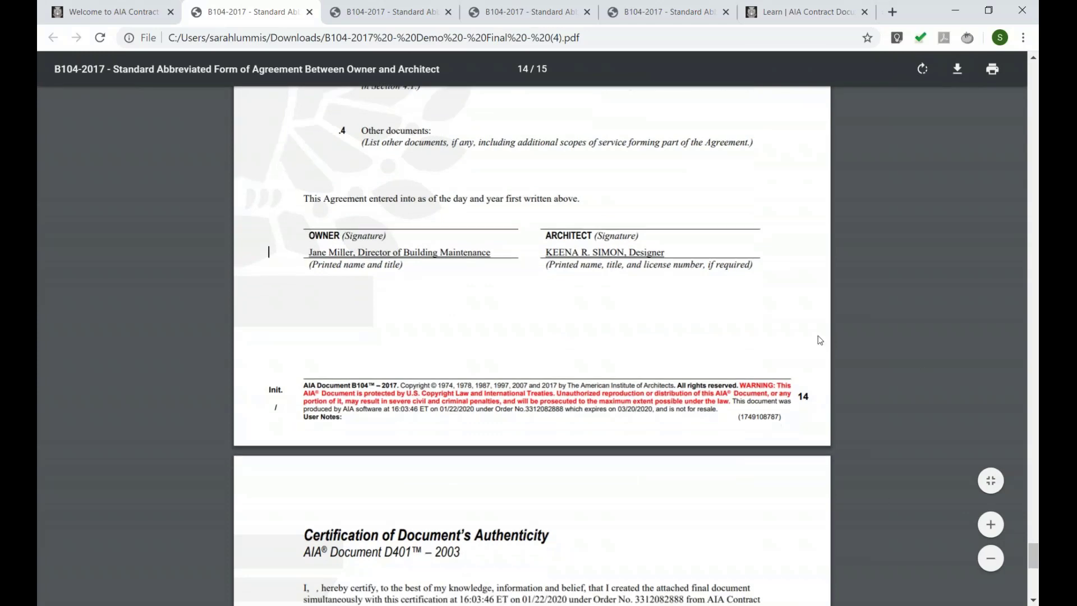
scroll(424, 236, "up", 9)
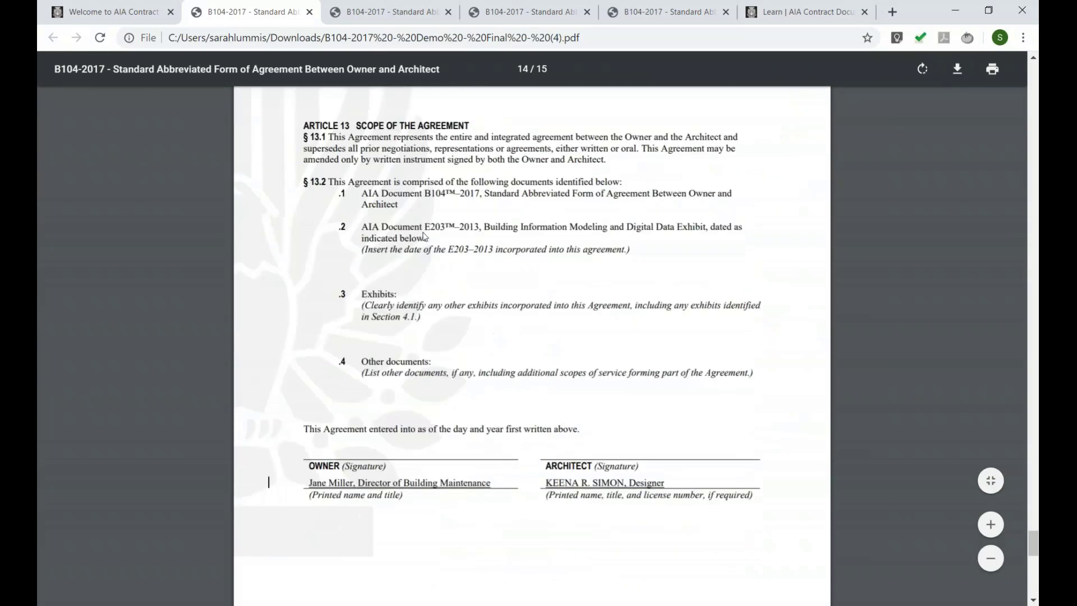
scroll(425, 236, "up", 6)
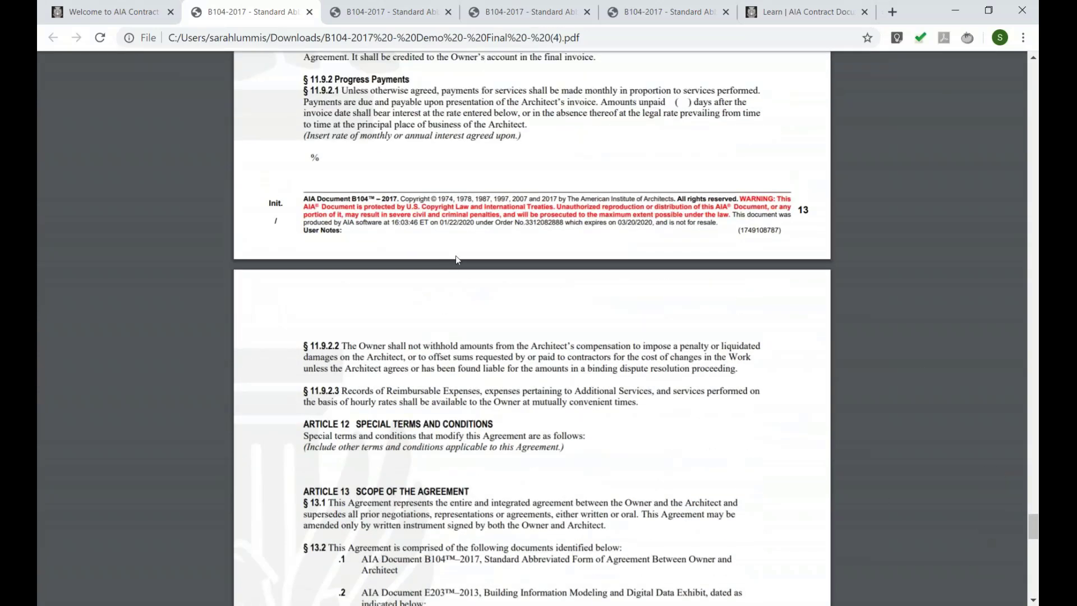
left_click_drag(1035, 528, 1035, 98)
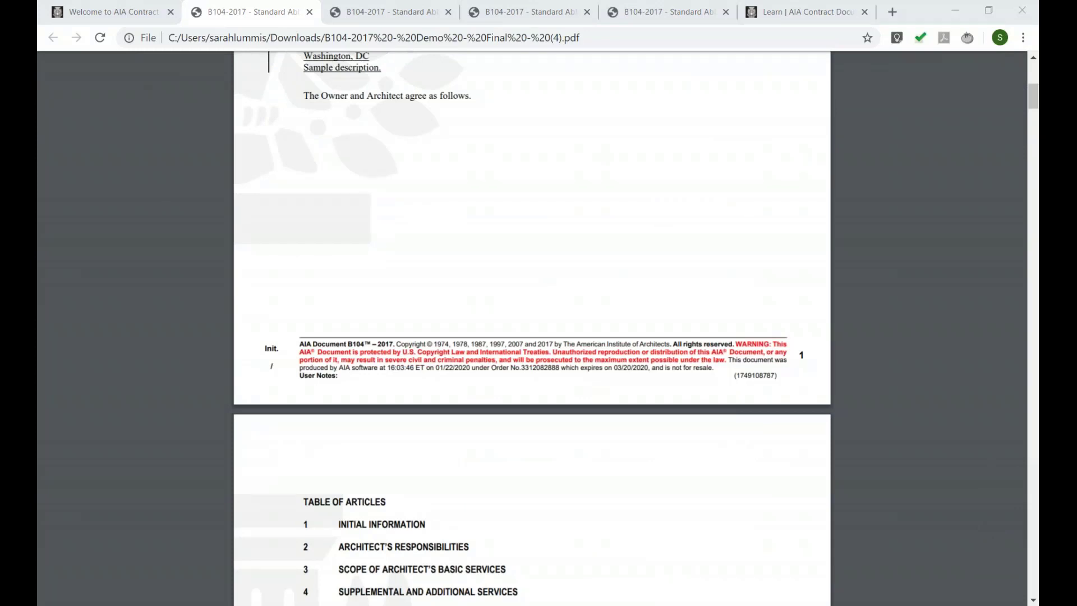
left_click(79, 12)
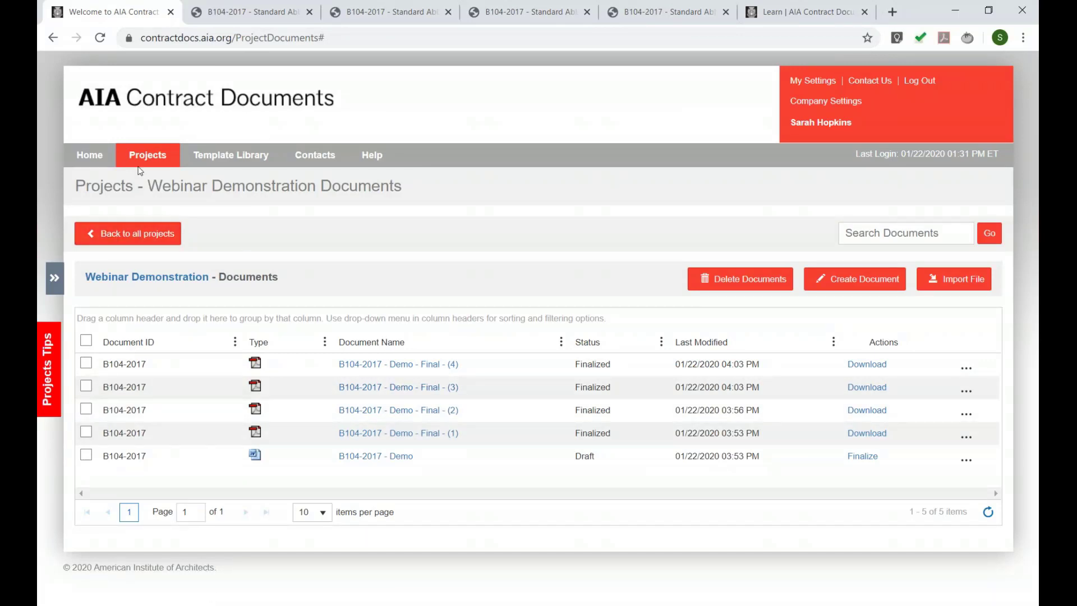
- Reopen the Webinar Demonstration full documents list, reload it, and group it by Type
left_click(139, 233)
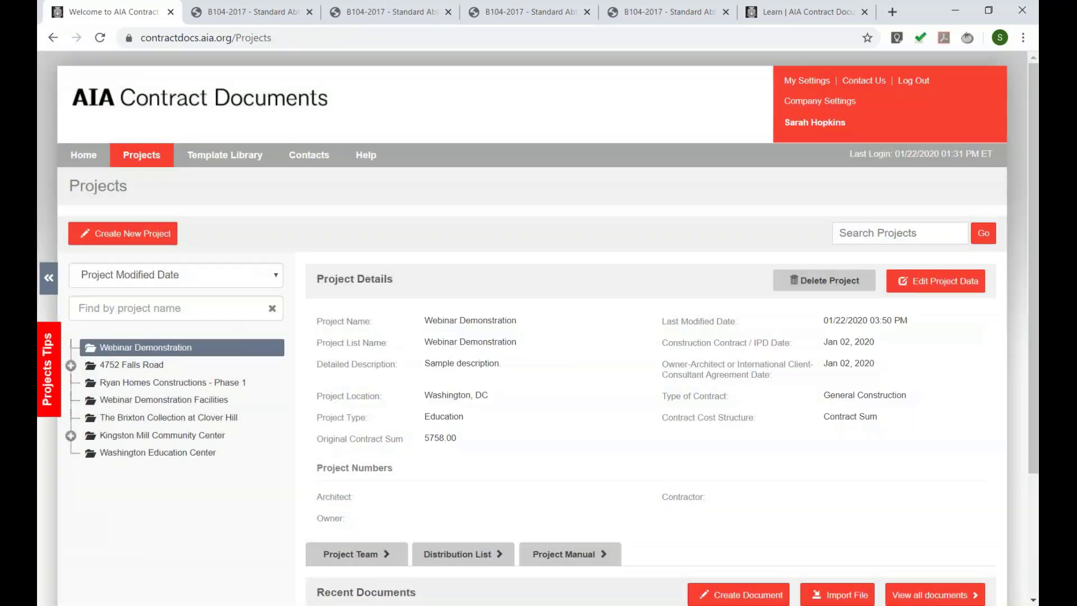
scroll(855, 494, "down", 3)
left_click(934, 431)
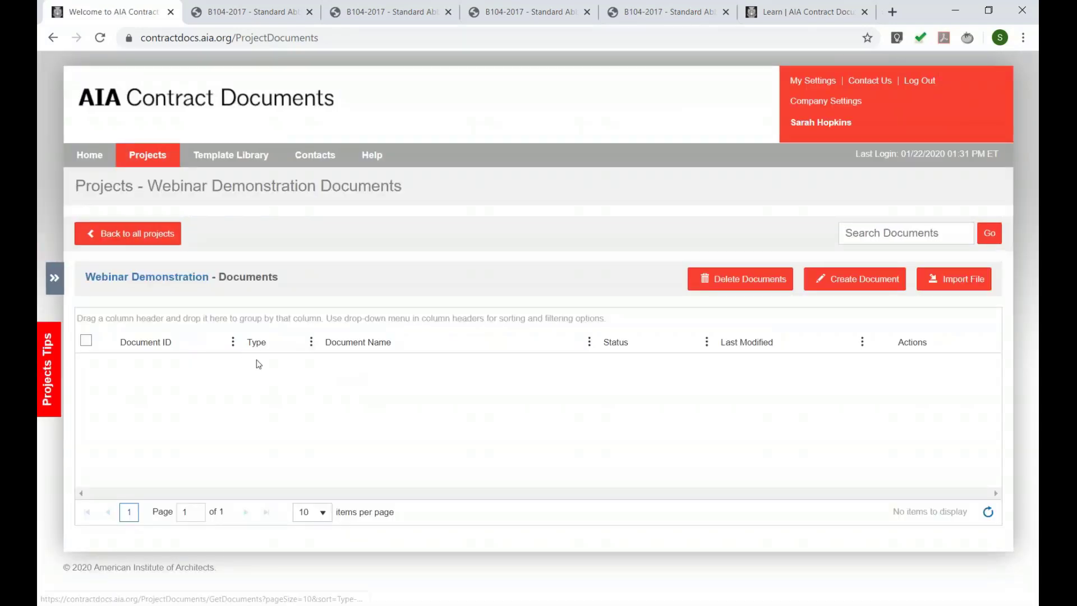
left_click(100, 38)
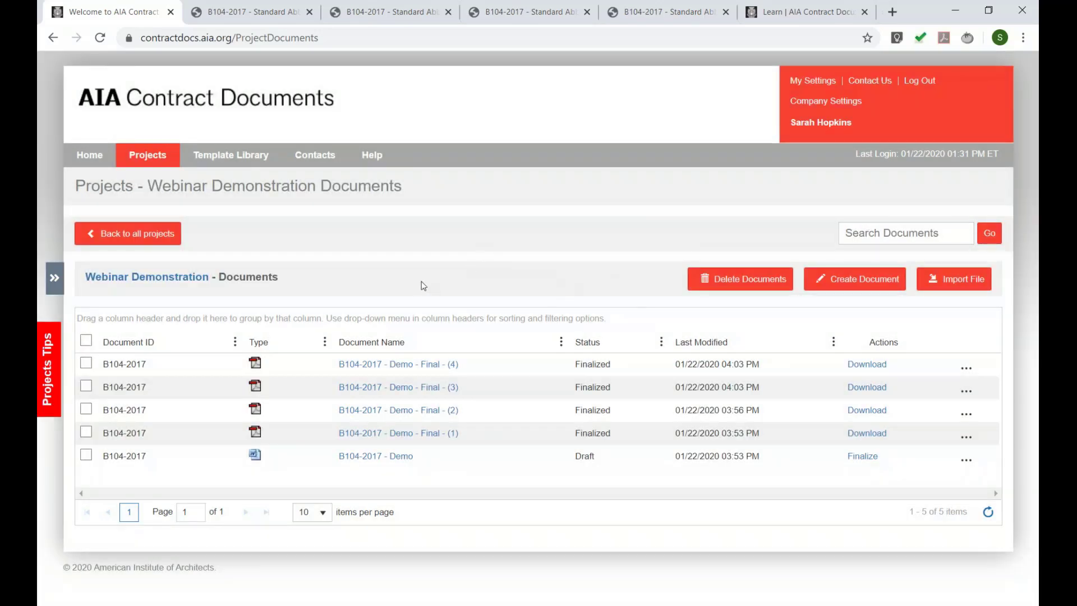
left_click_drag(261, 344, 106, 318)
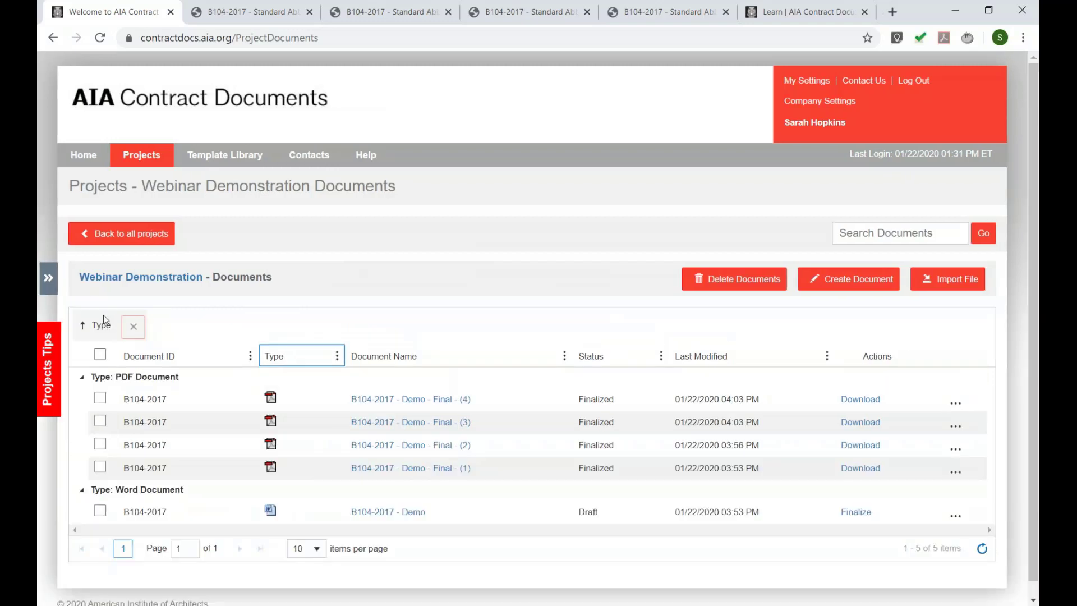
- Filter the Type column to Word Document and remove the Type grouping, leaving only B104-2017 - Demo
left_click(338, 357)
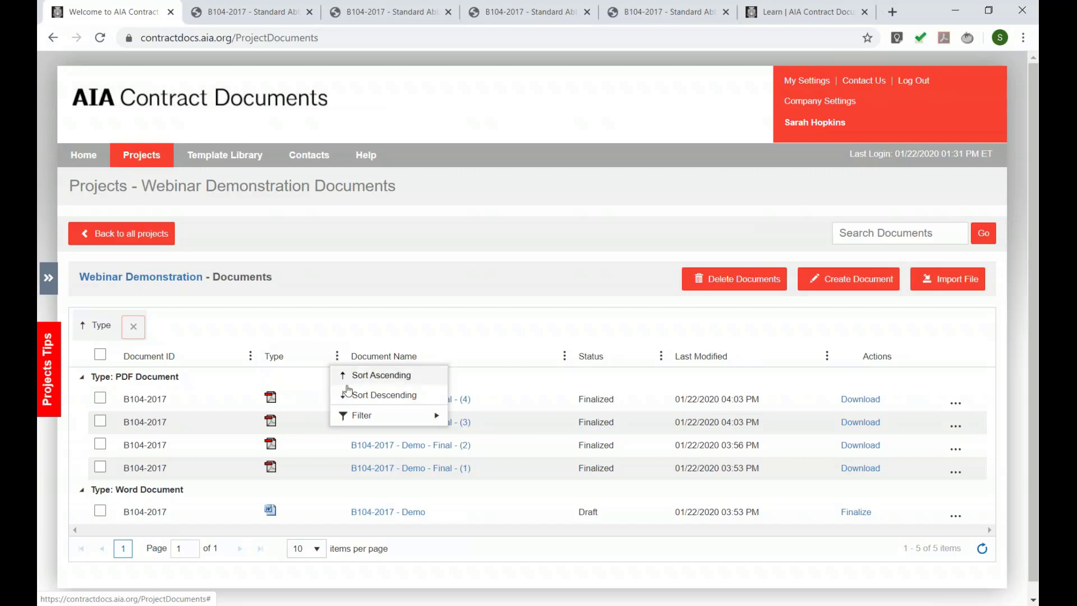
mouse_move(404, 420)
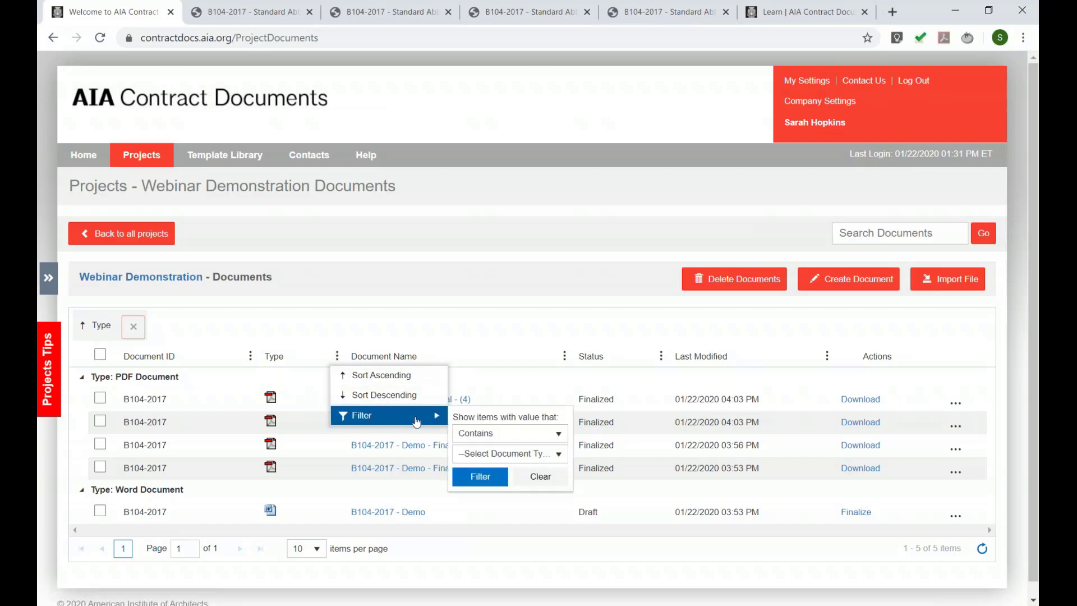
left_click(501, 454)
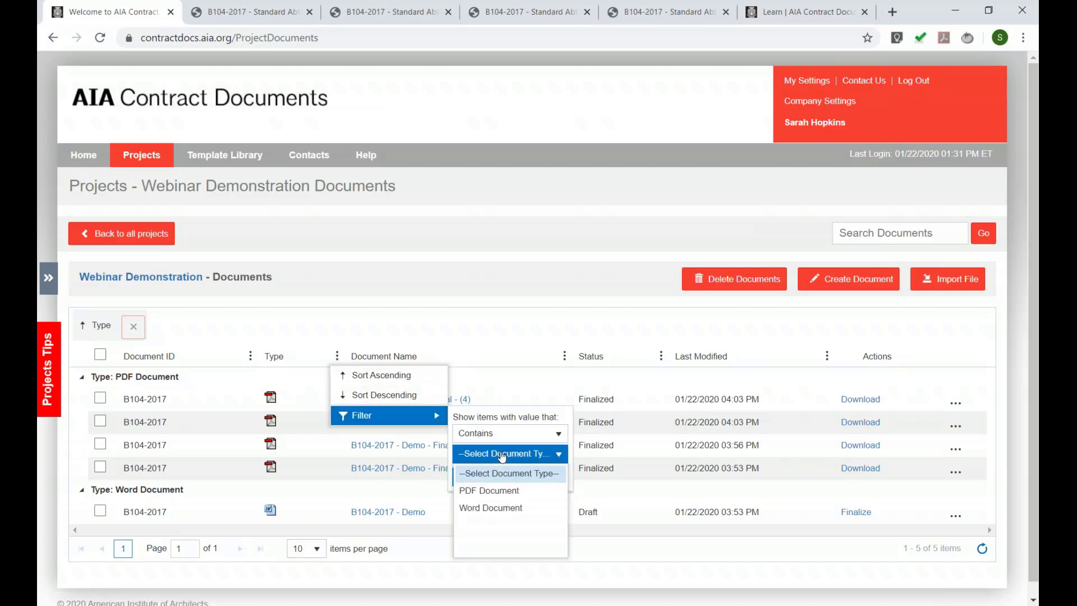
left_click(504, 508)
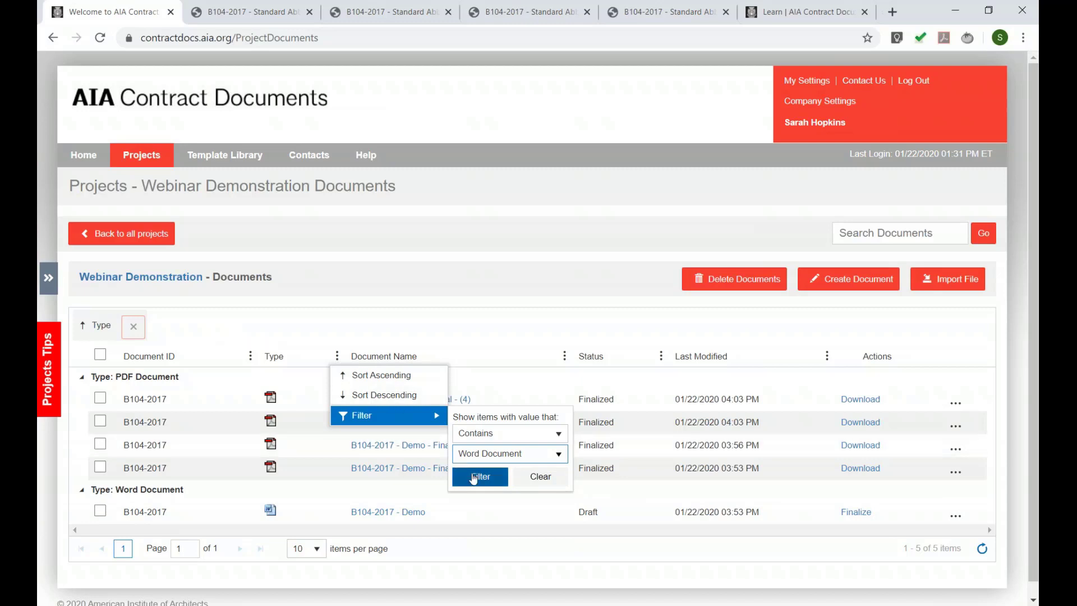
left_click(480, 476)
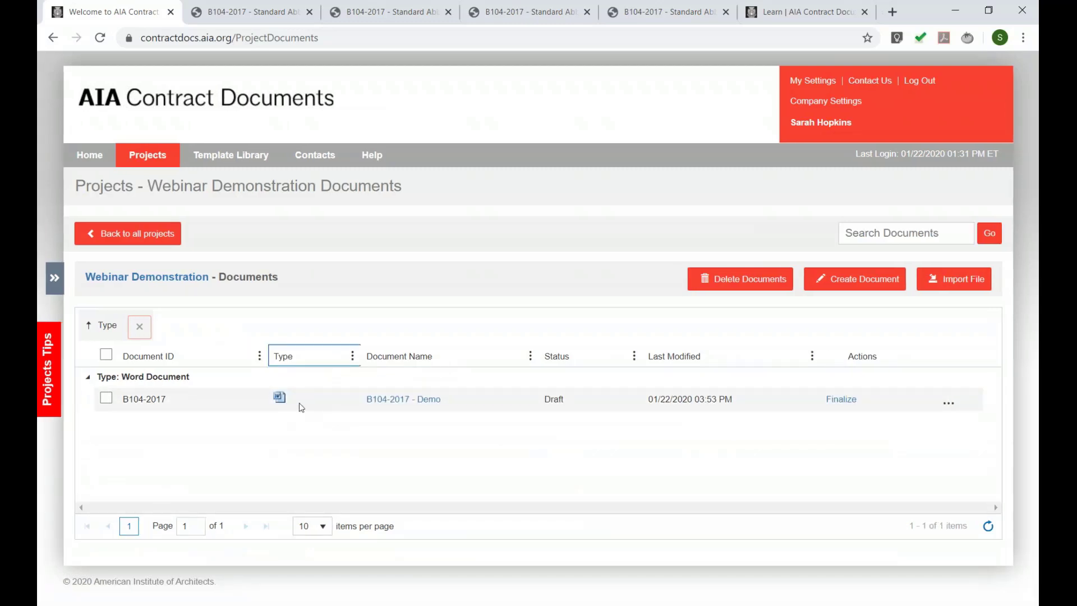
left_click(140, 328)
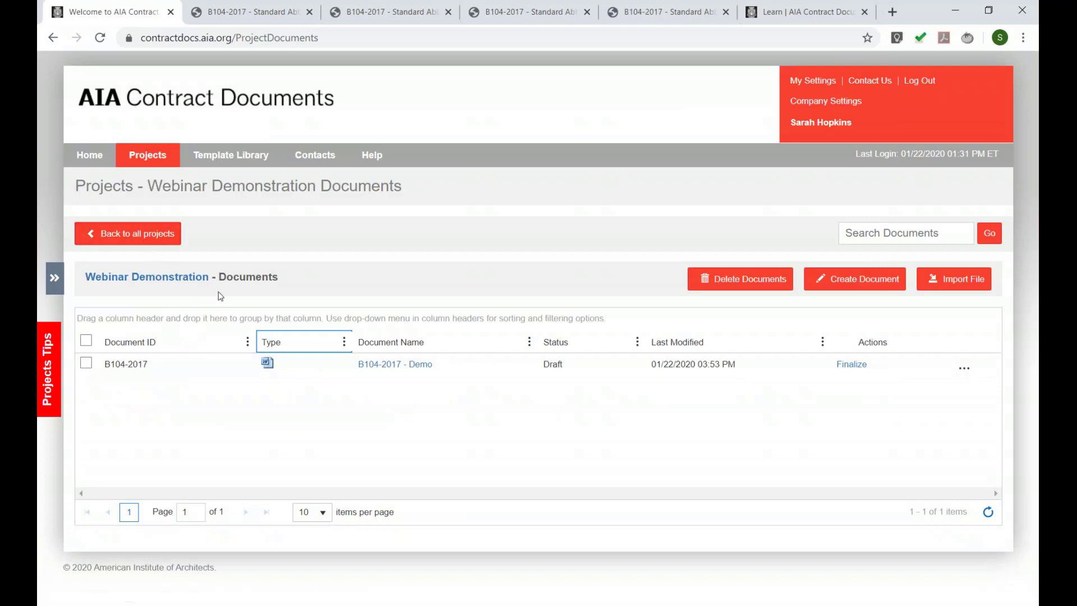
- Pass through the Contacts directory and back to Projects to reach the Webinar Demonstration Project Team
left_click(150, 370)
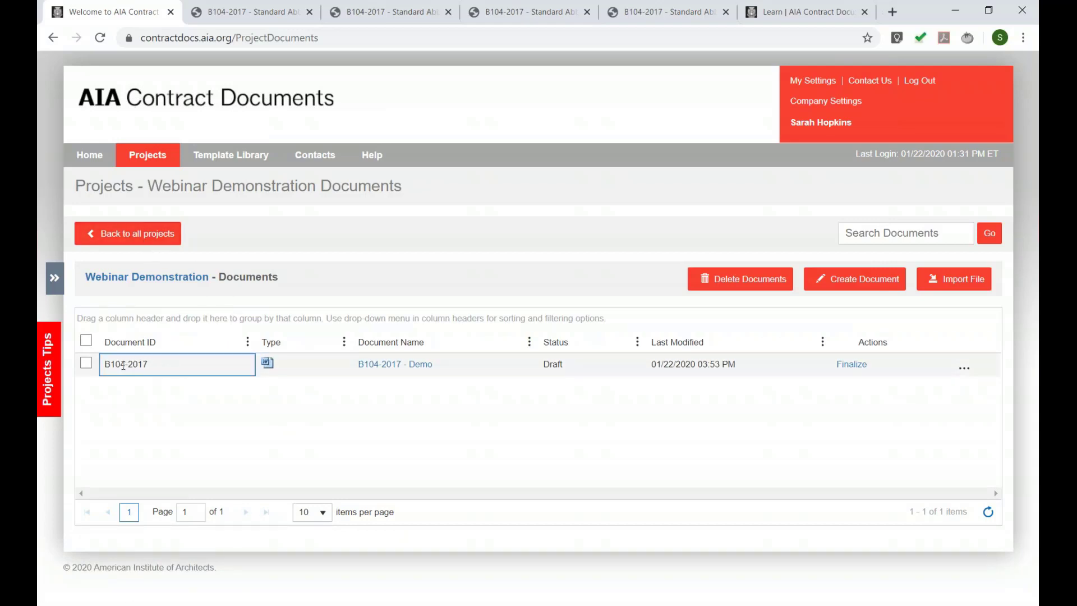
left_click(315, 157)
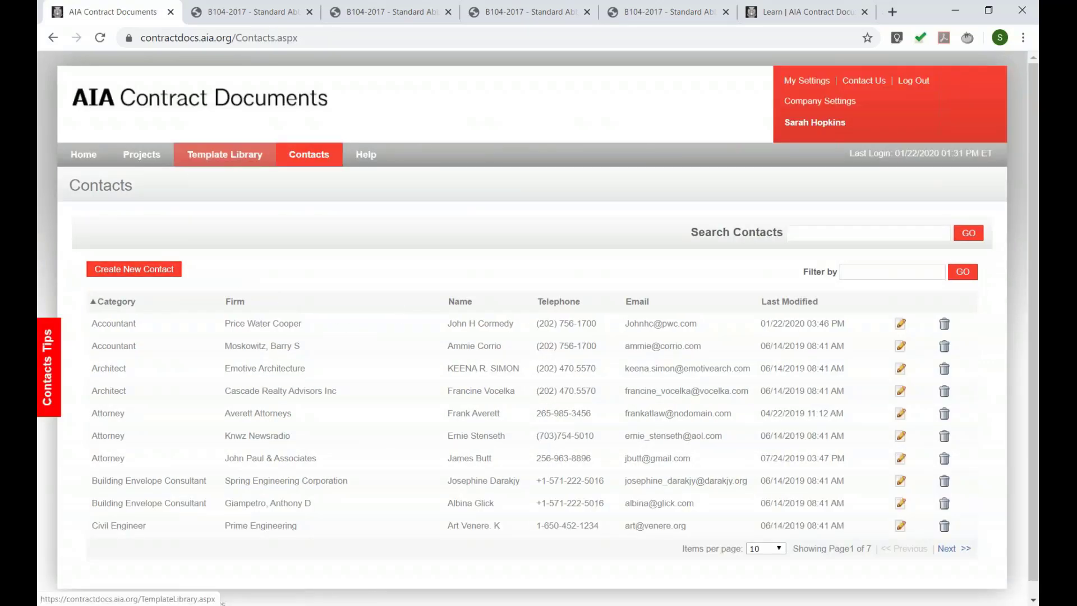
left_click(144, 157)
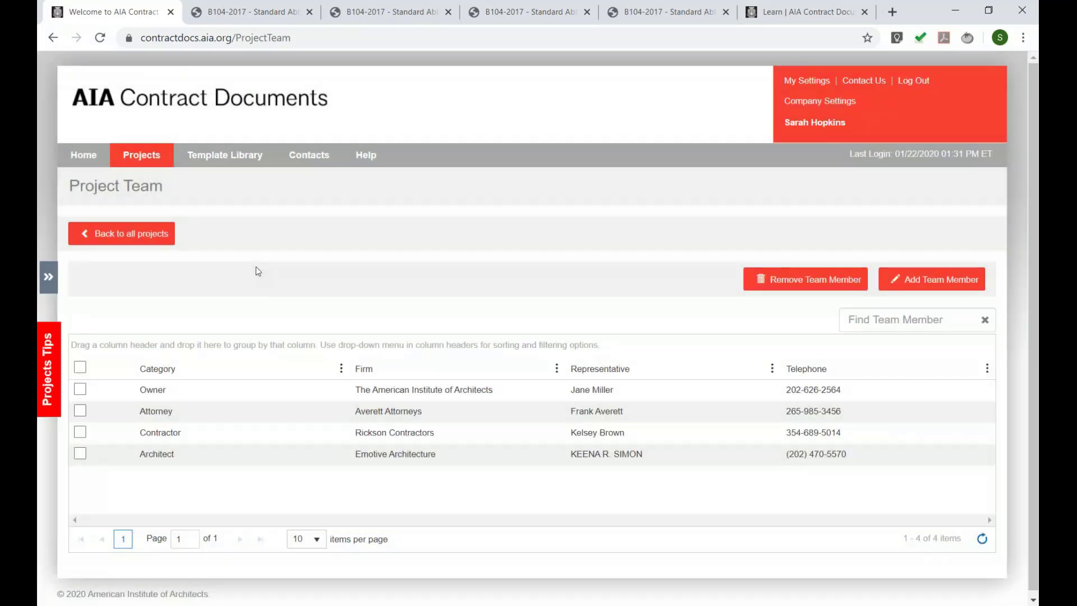
- Group the project team by Category and choose a Contains filter on the Category column
left_click(255, 373)
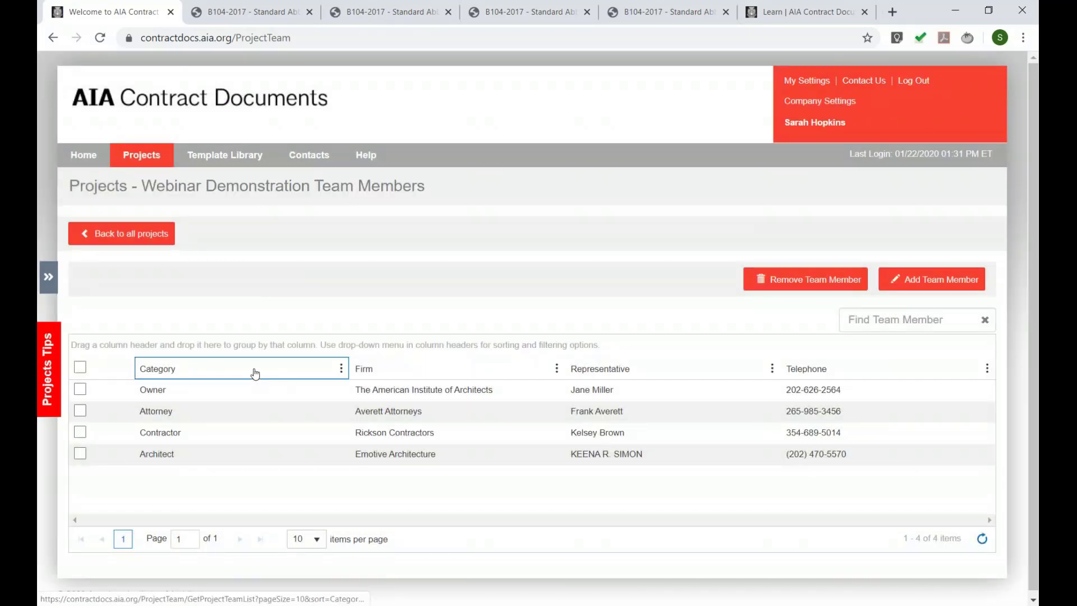
left_click_drag(255, 373, 190, 348)
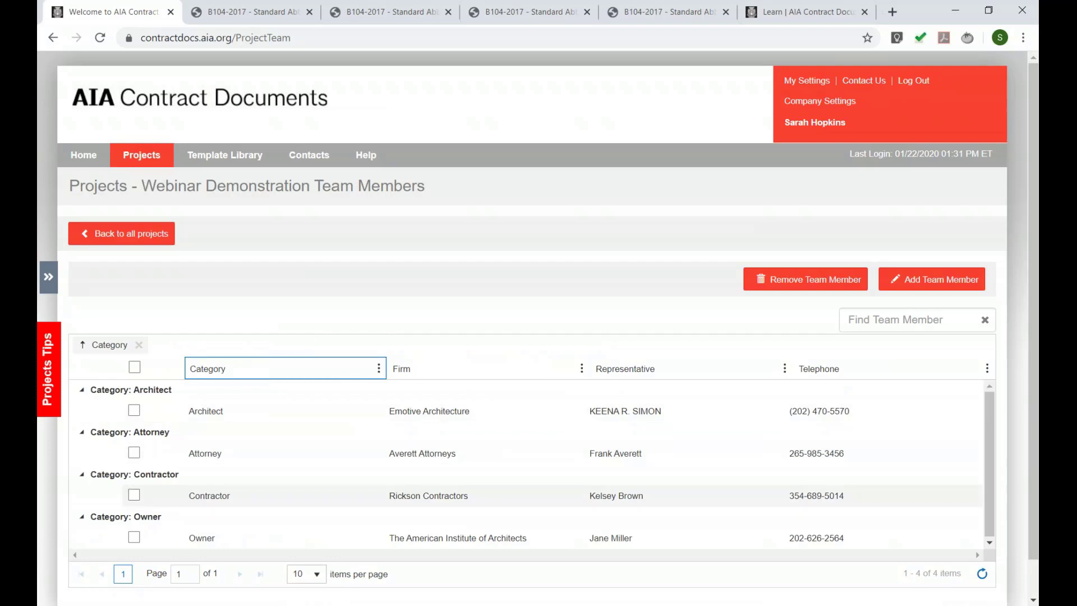
left_click(379, 368)
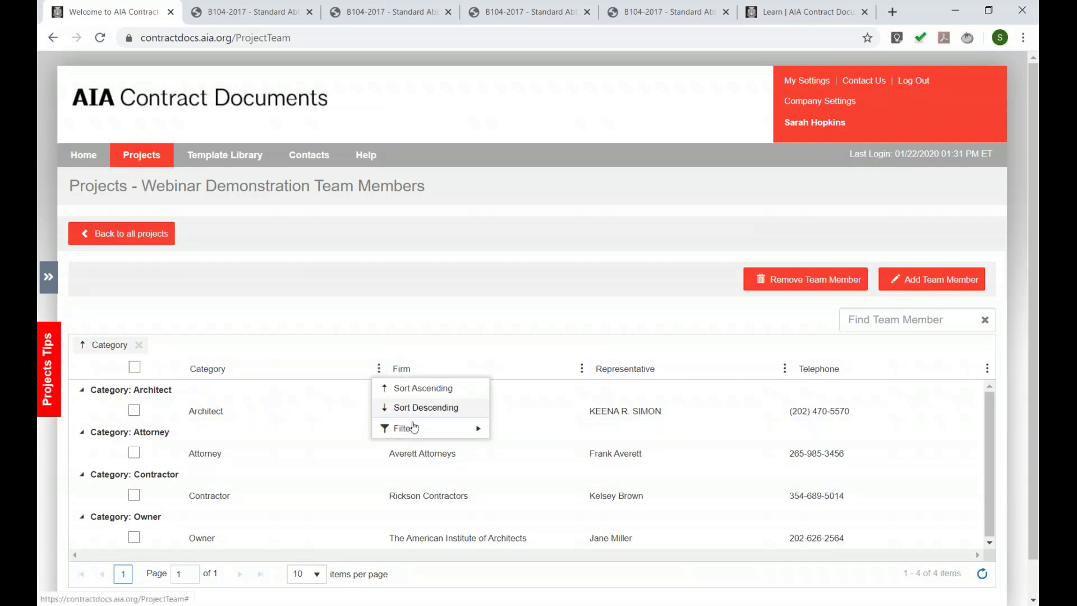
mouse_move(413, 430)
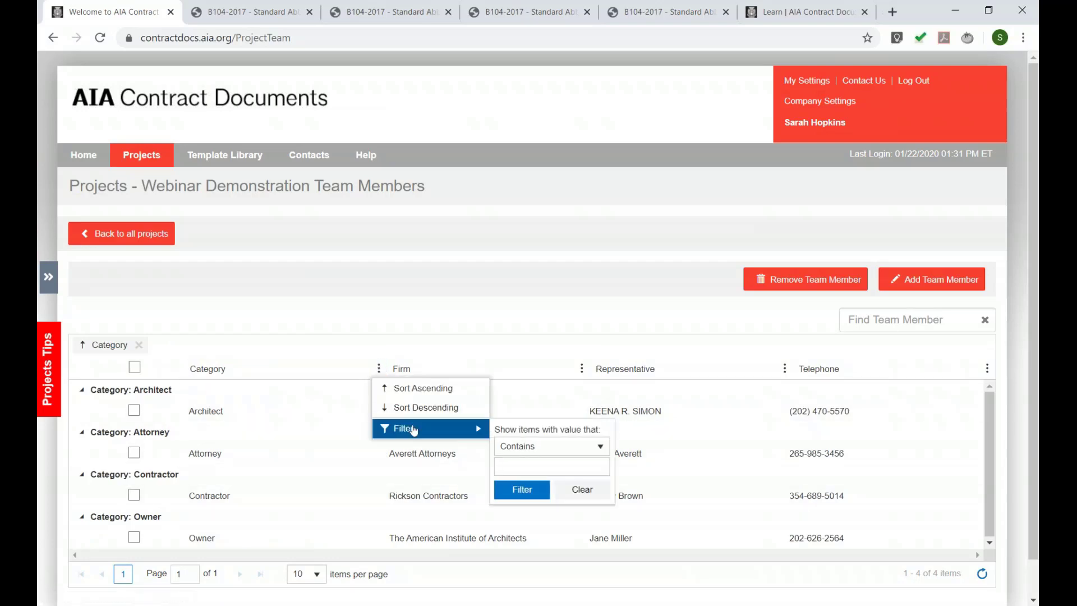
left_click(512, 447)
left_click(517, 461)
- Filter Category to Architect via the 'ar' suggestion, then switch to the Contacts and resources slide
left_click(520, 465)
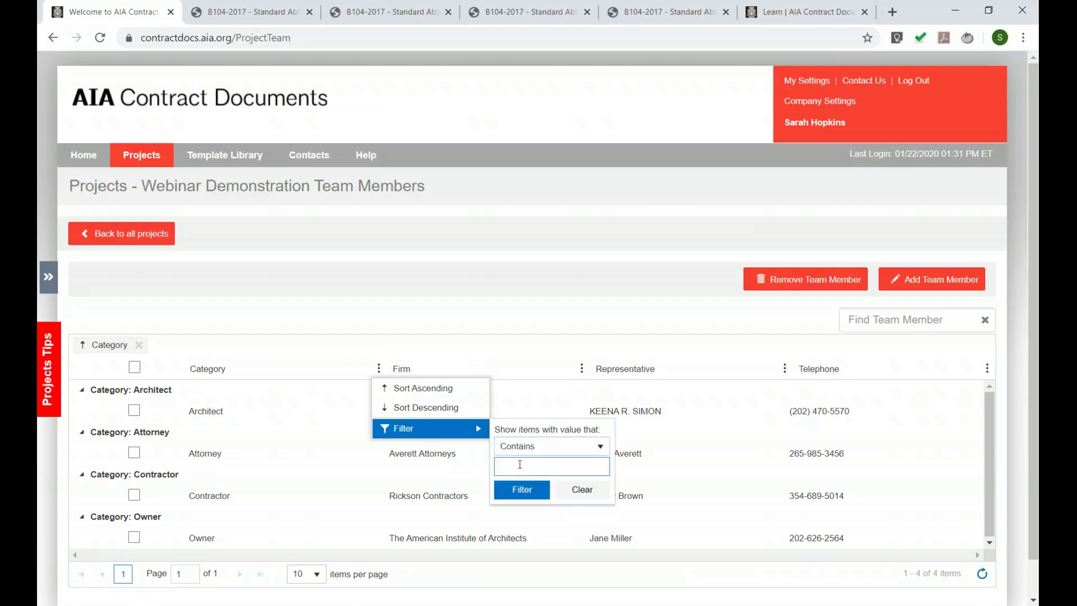
type("ar")
key("Down")
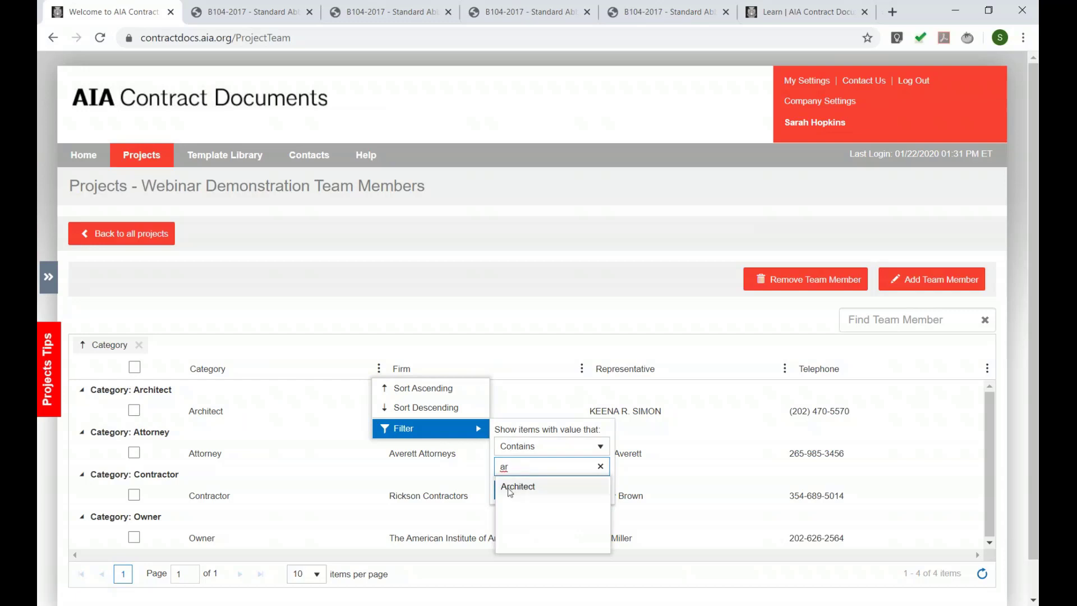
key("Return")
key("Tab")
key("Return")
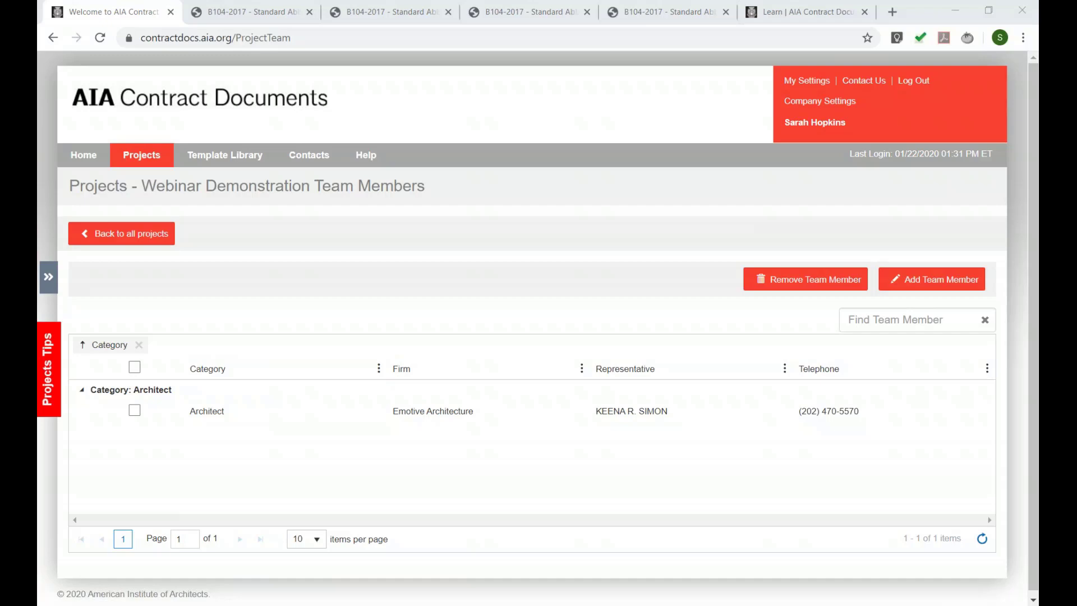
key("alt+Tab")
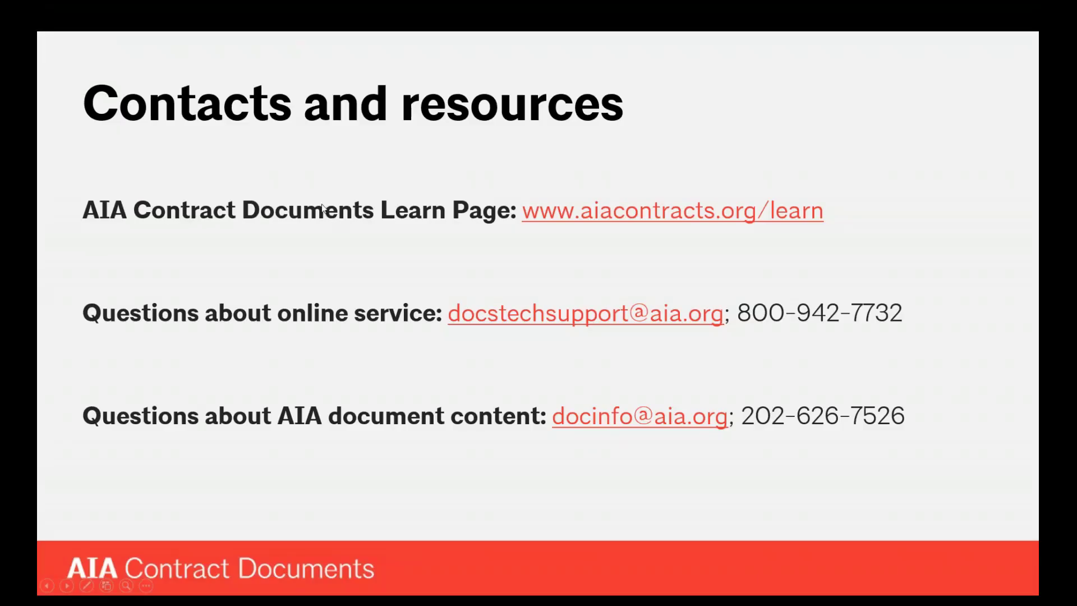